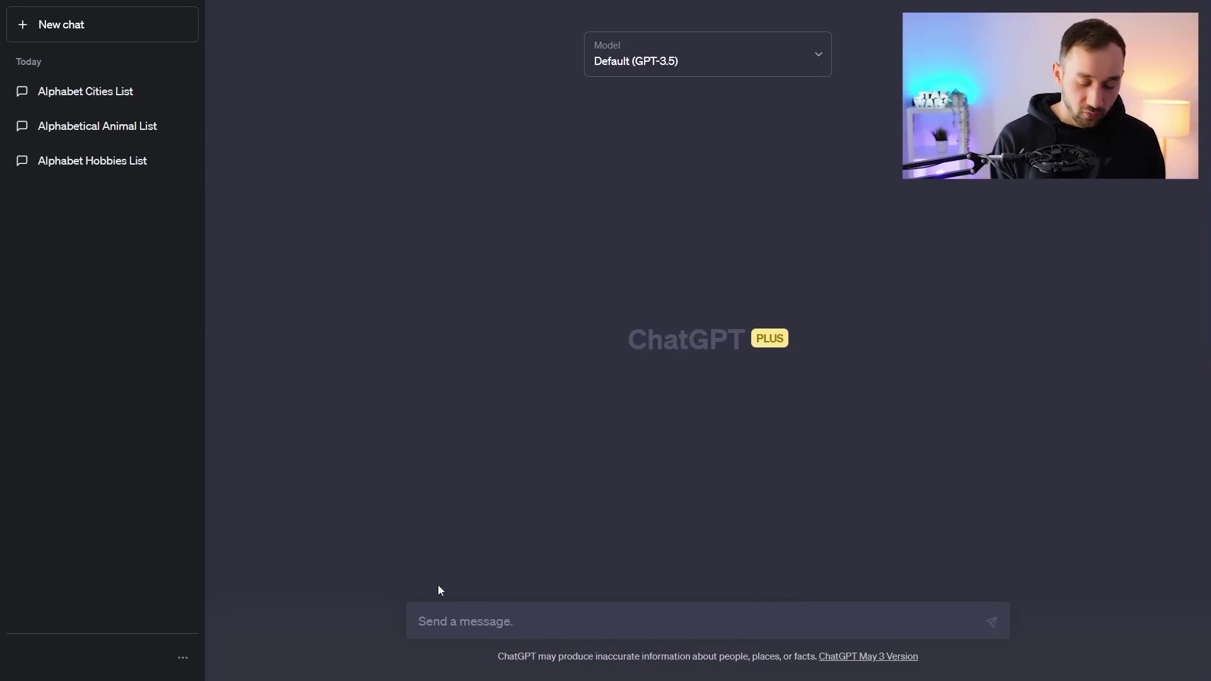
- Send ChatGPT a prompt requesting 20 professions for each letter of the alphabet
{"action": "type", "text": "Please write a list "}
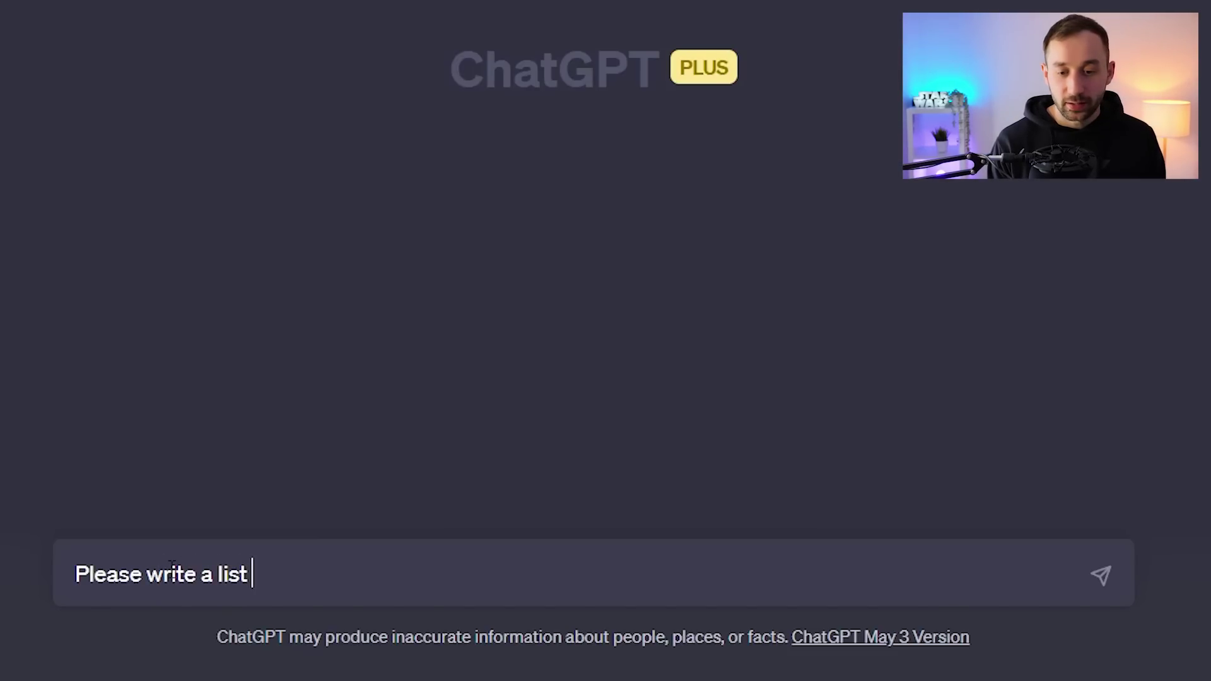
{"action": "type", "text": "of 20 professio"}
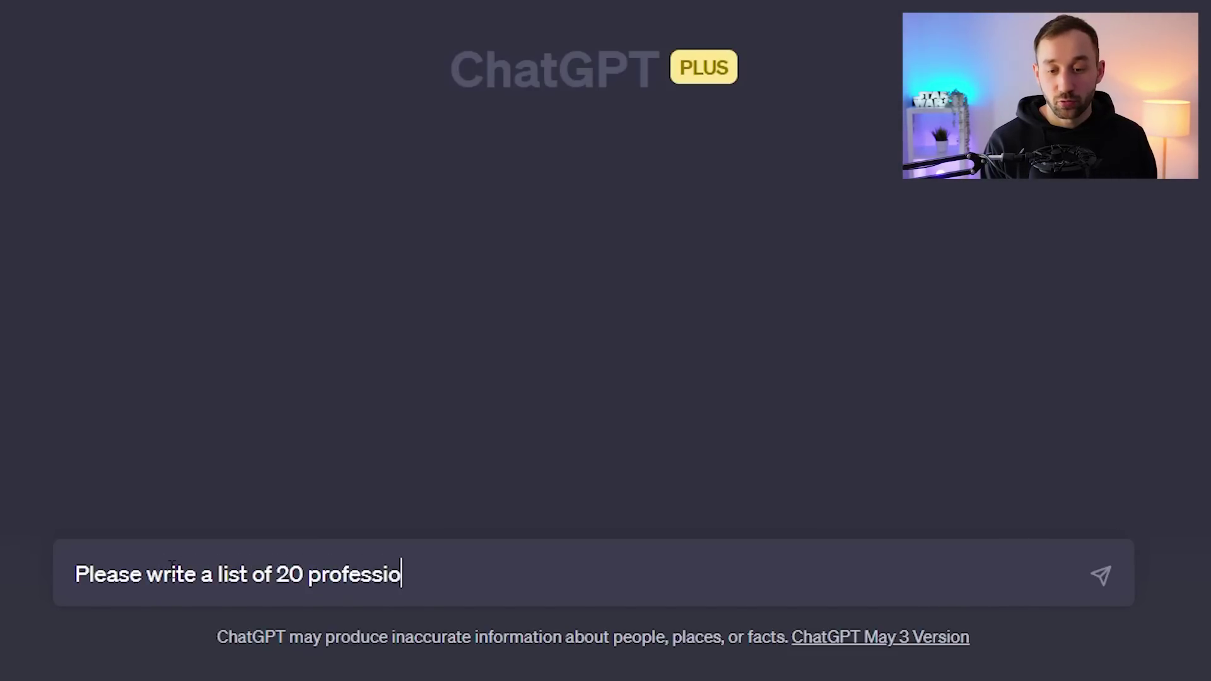
{"action": "type", "text": "ns for each letter o"}
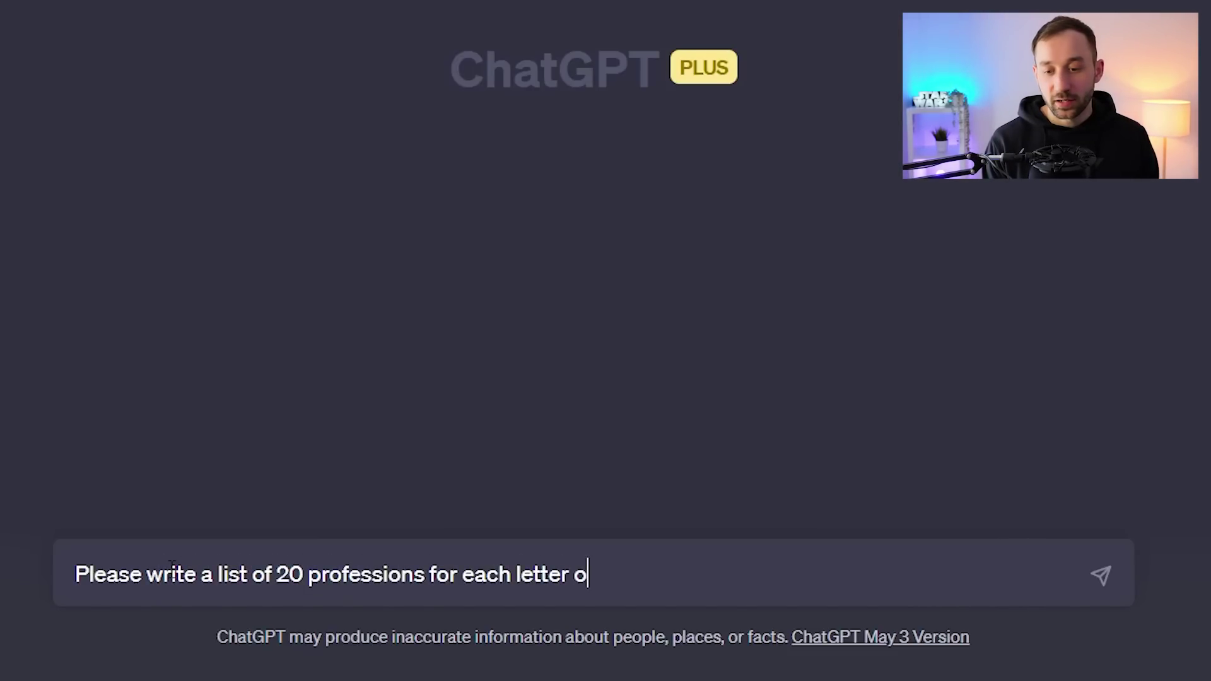
{"action": "type", "text": "f the alphabet. "}
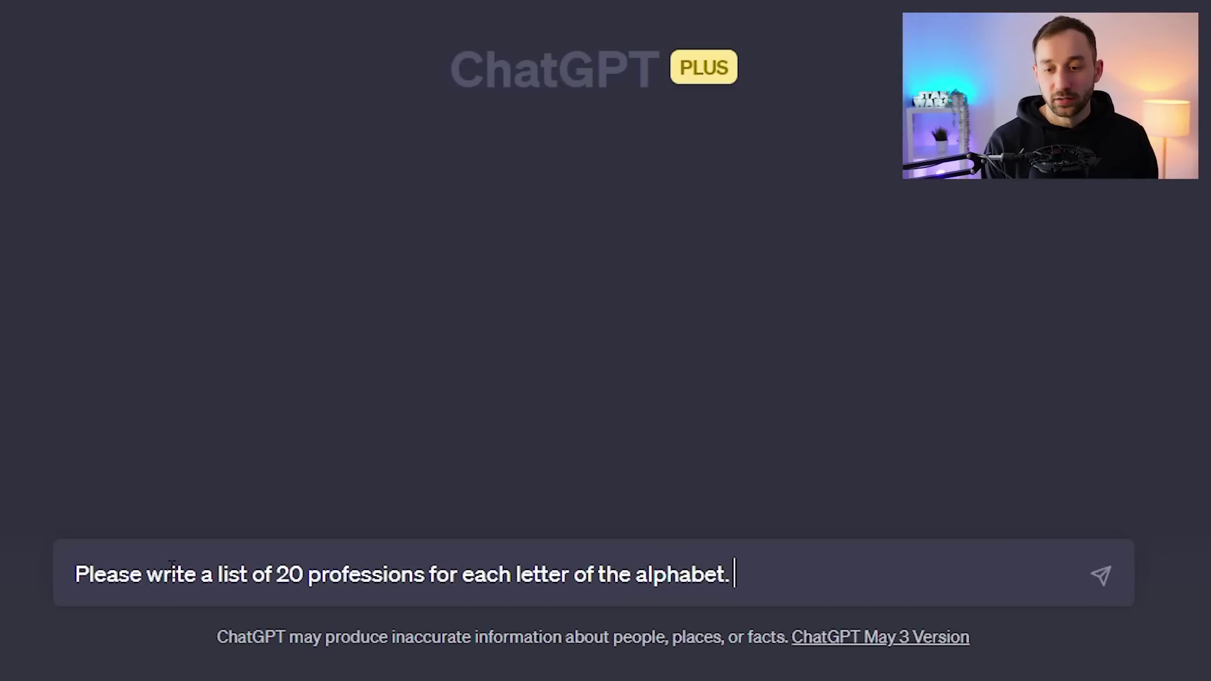
{"action": "type", "text": "Meaning"}
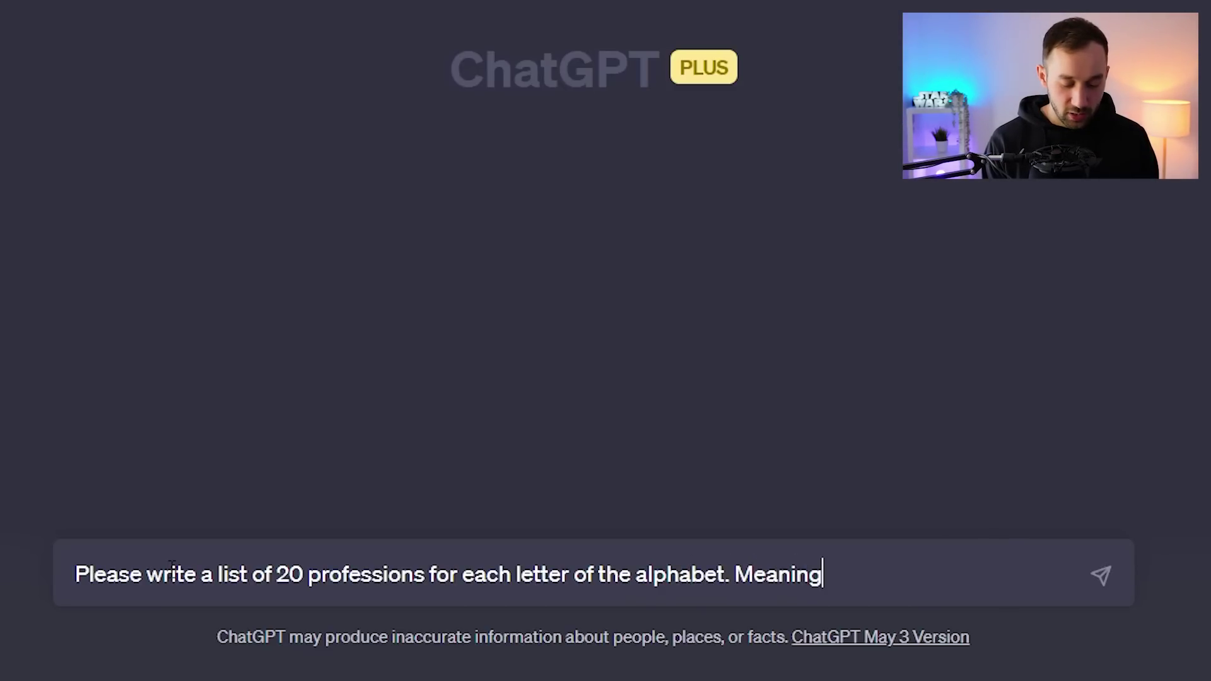
{"action": "type", "text": " 20 profes"}
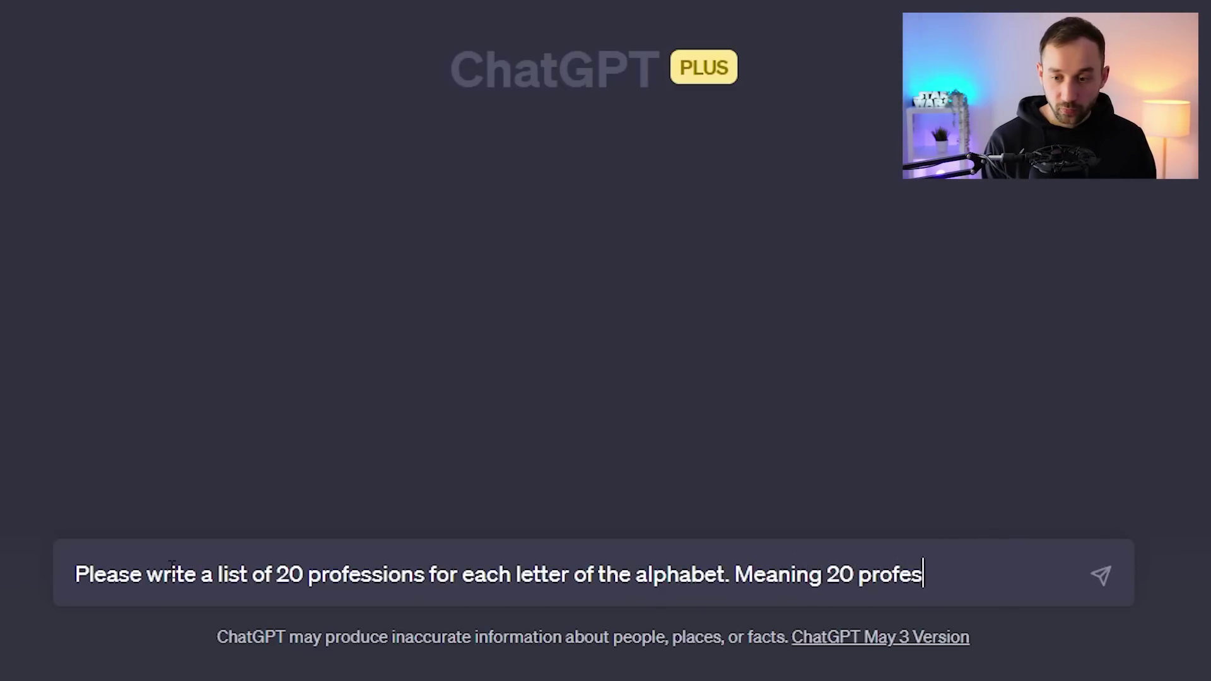
{"action": "type", "text": "sions per letter."}
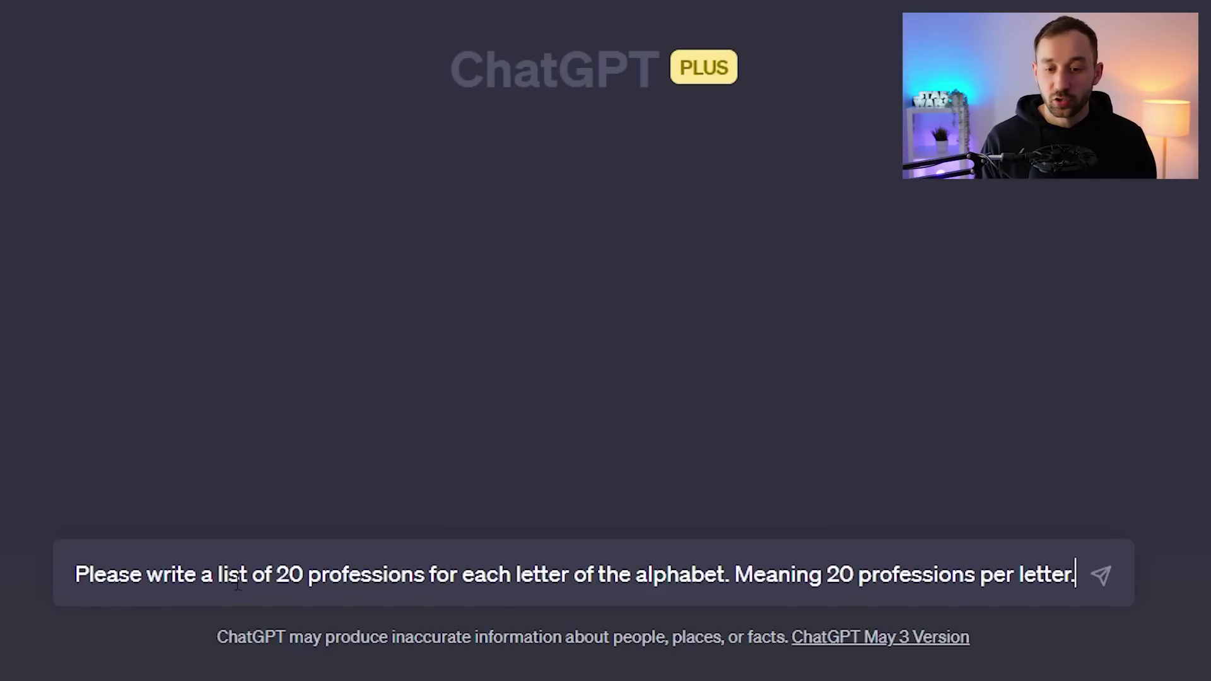
{"action": "double_click", "coordinate": [328, 566]}
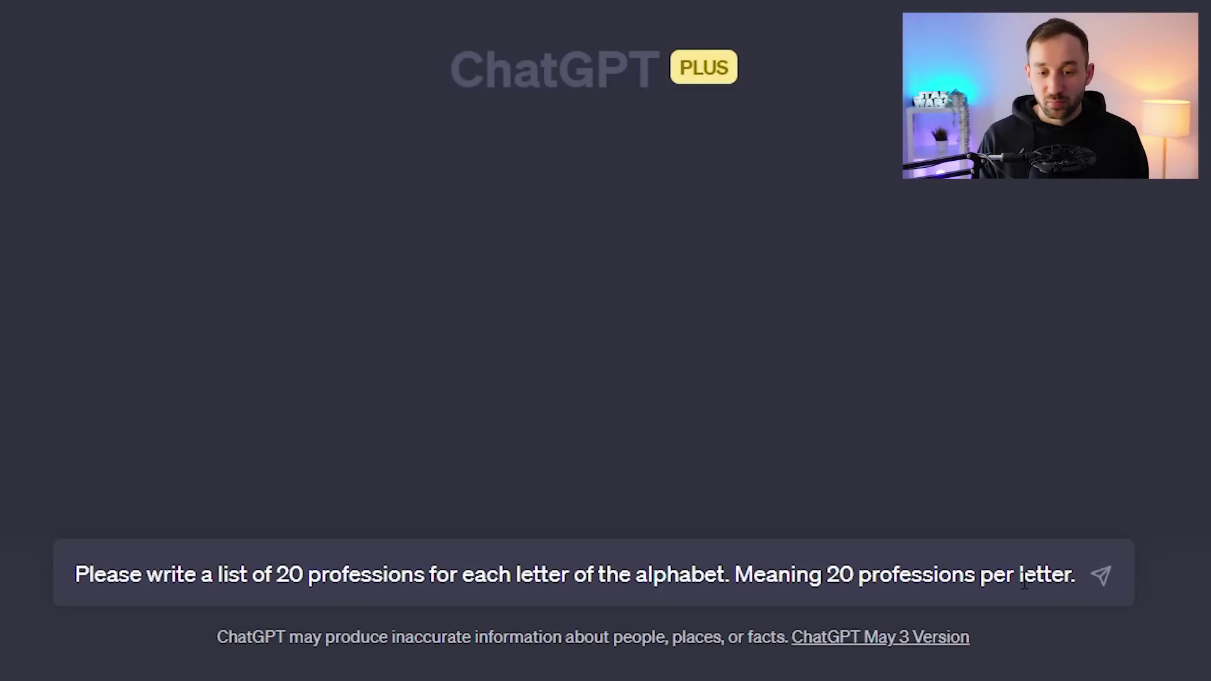
{"action": "triple_click", "coordinate": [952, 575]}
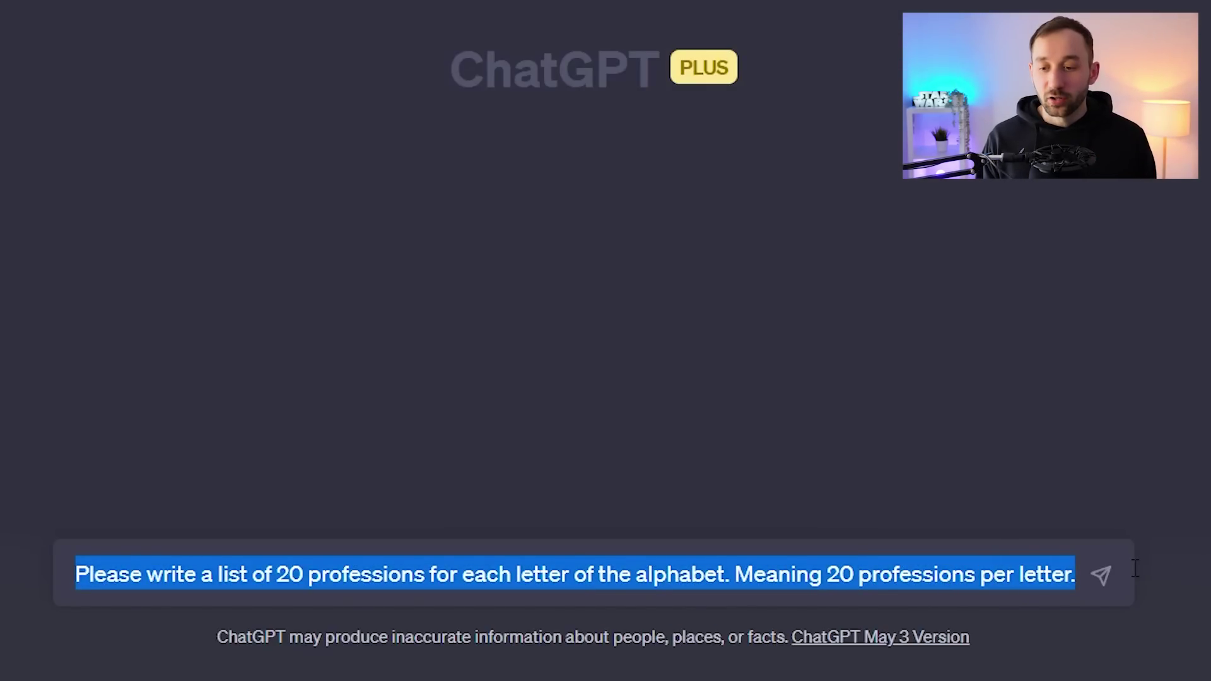
{"action": "left_click", "coordinate": [1100, 592]}
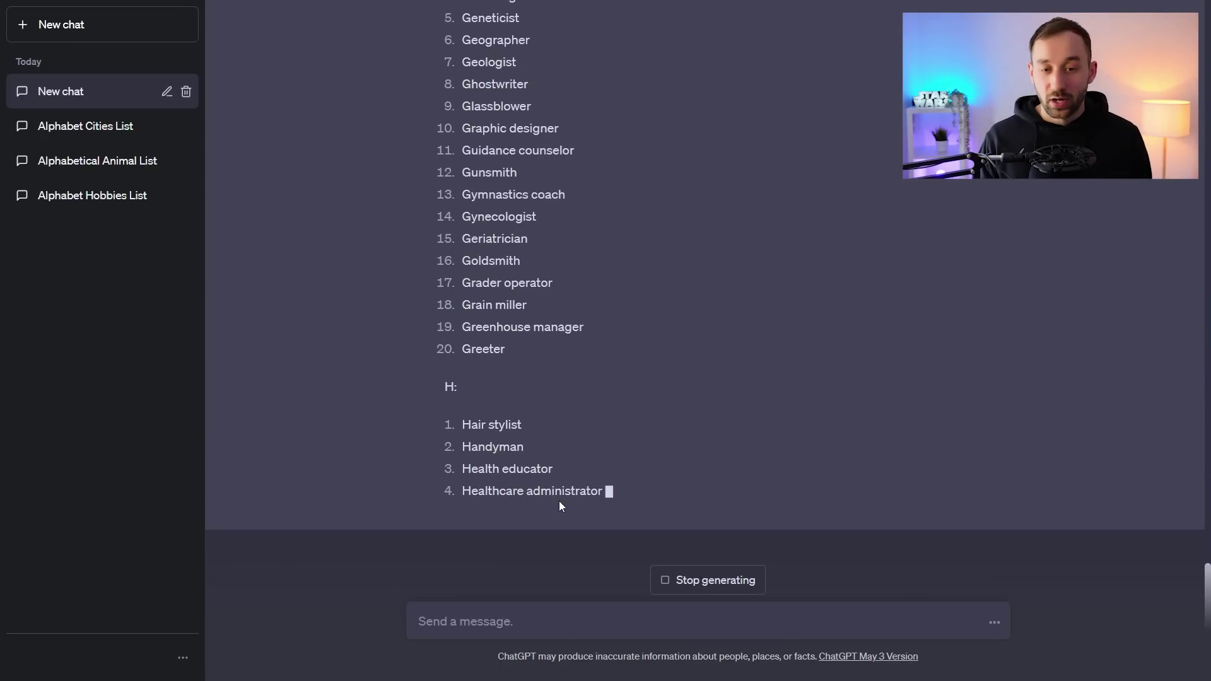
- Send a 'continue' message so the cut-off professions reply resumes
{"action": "left_click", "coordinate": [498, 620]}
{"action": "type", "text": "continue"}
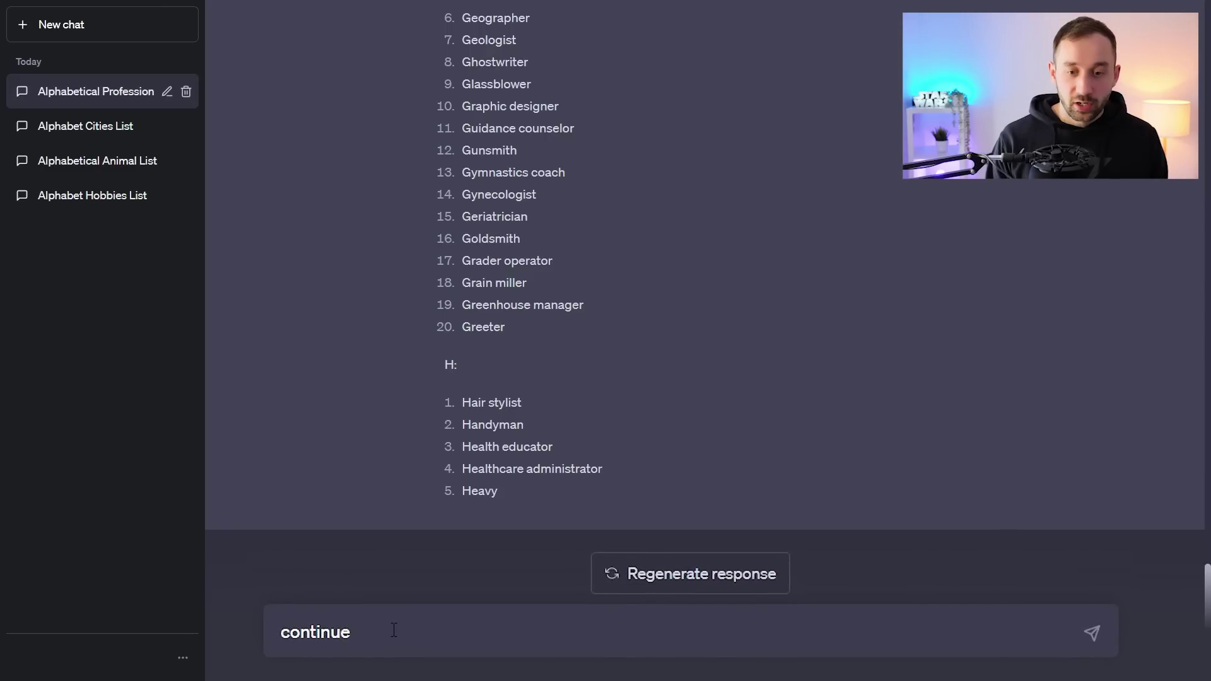
{"action": "key", "text": "ctrl+a"}
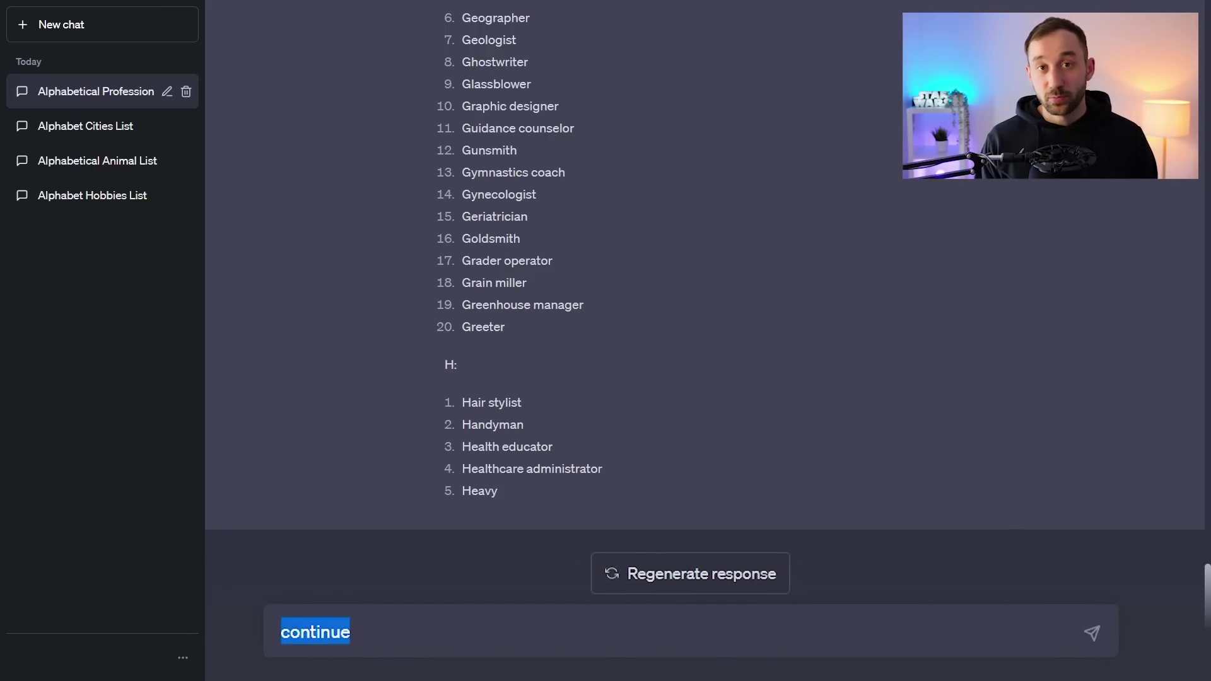
{"action": "left_click", "coordinate": [374, 651]}
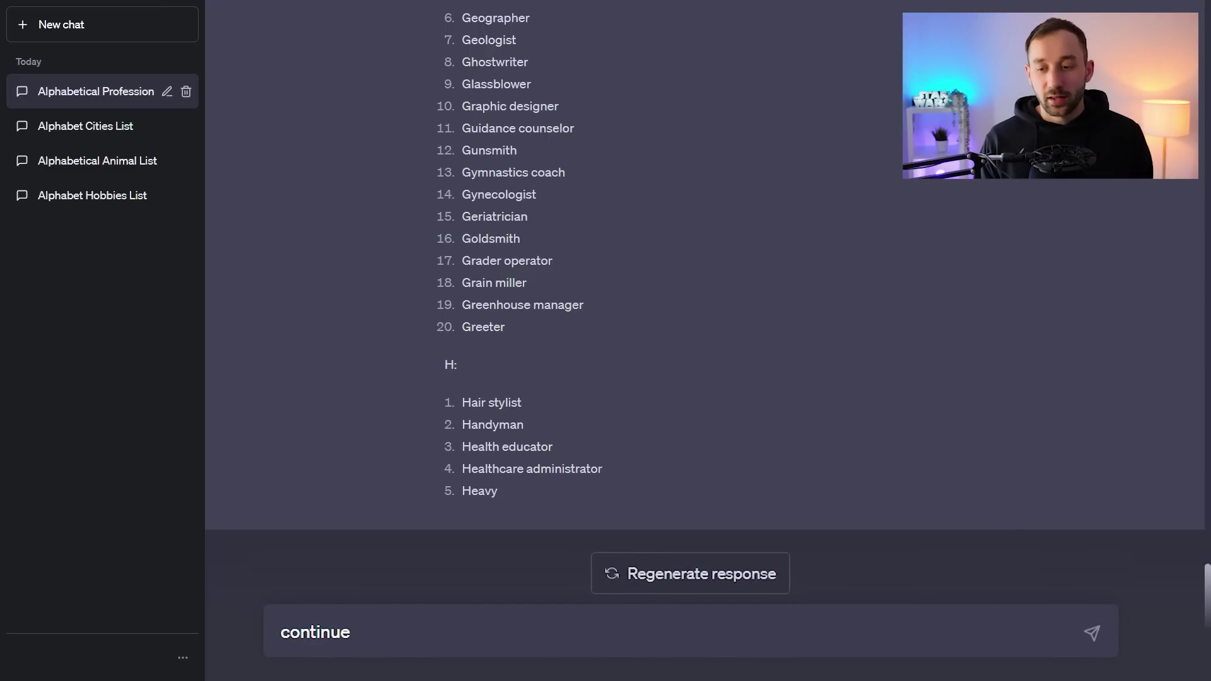
{"action": "left_click", "coordinate": [1092, 636]}
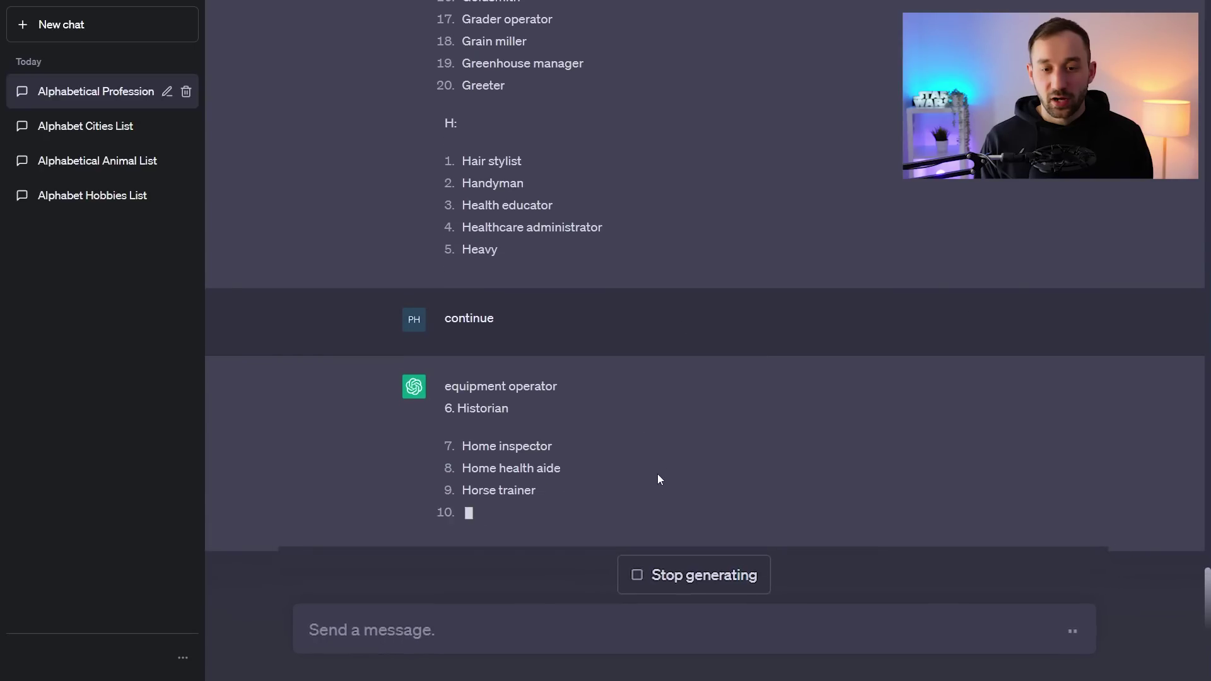
- Check where the list stopped at 'Heavy', then send 'continue' again
{"action": "scroll", "coordinate": [459, 218], "scroll_direction": "up", "scroll_amount": 3}
{"action": "scroll", "coordinate": [460, 192], "scroll_direction": "up", "scroll_amount": 1}
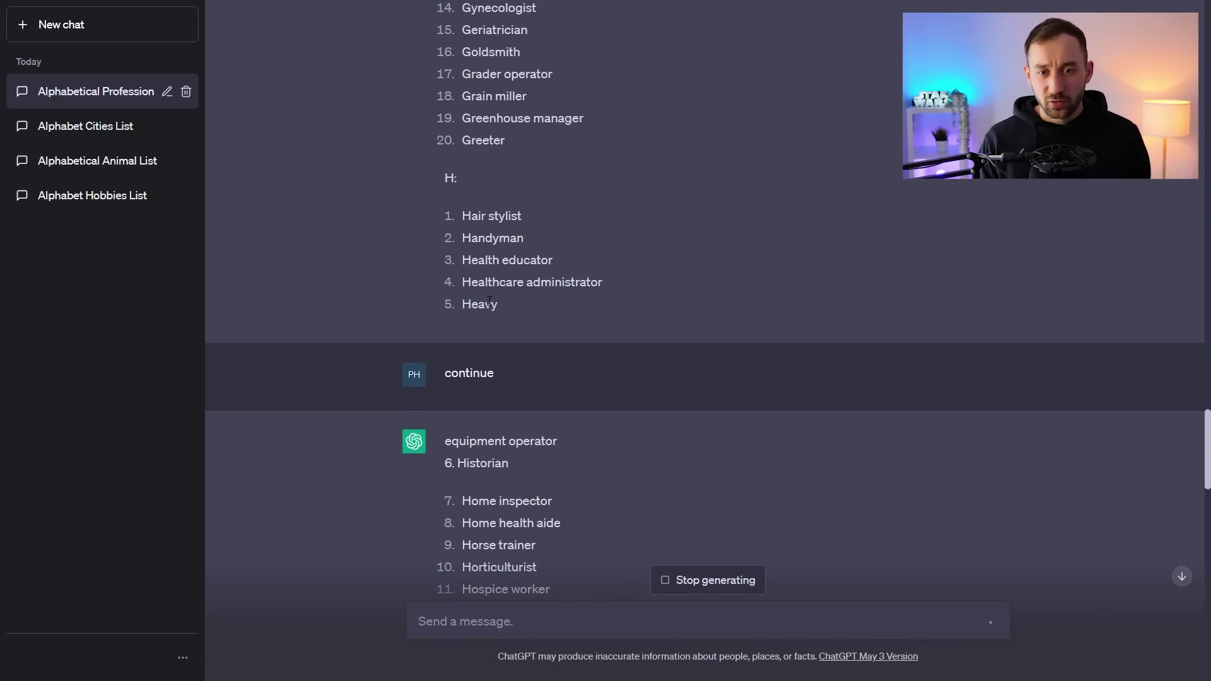
{"action": "double_click", "coordinate": [478, 302]}
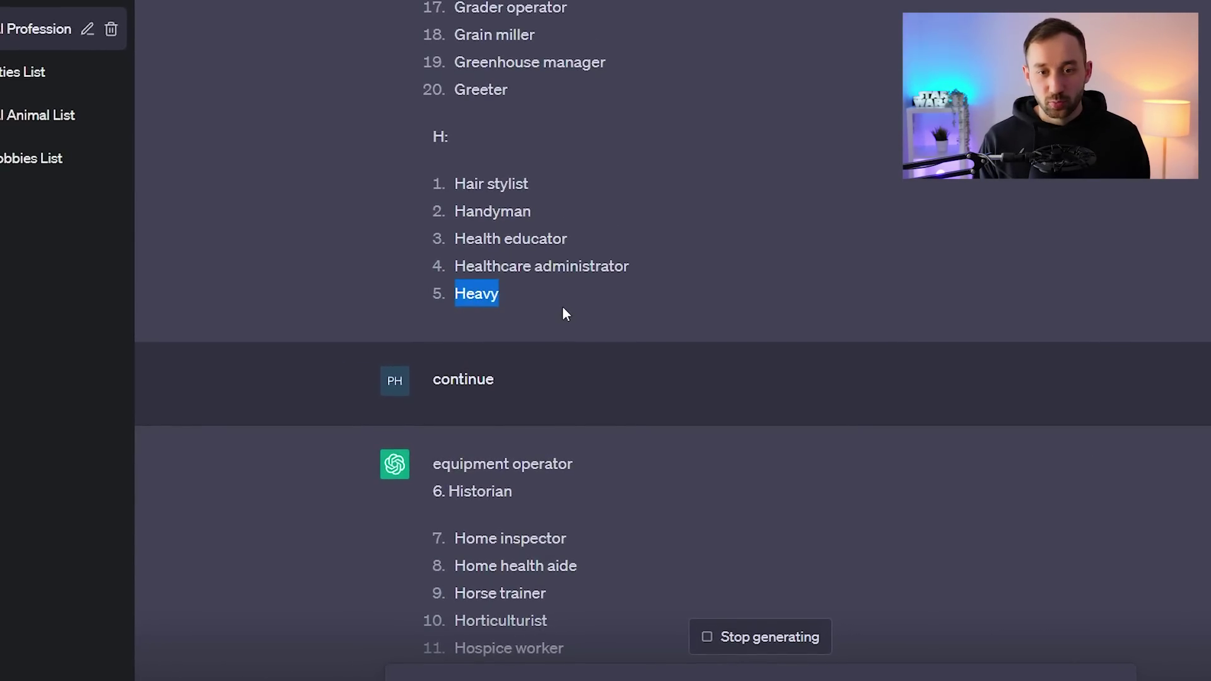
{"action": "left_click", "coordinate": [495, 289]}
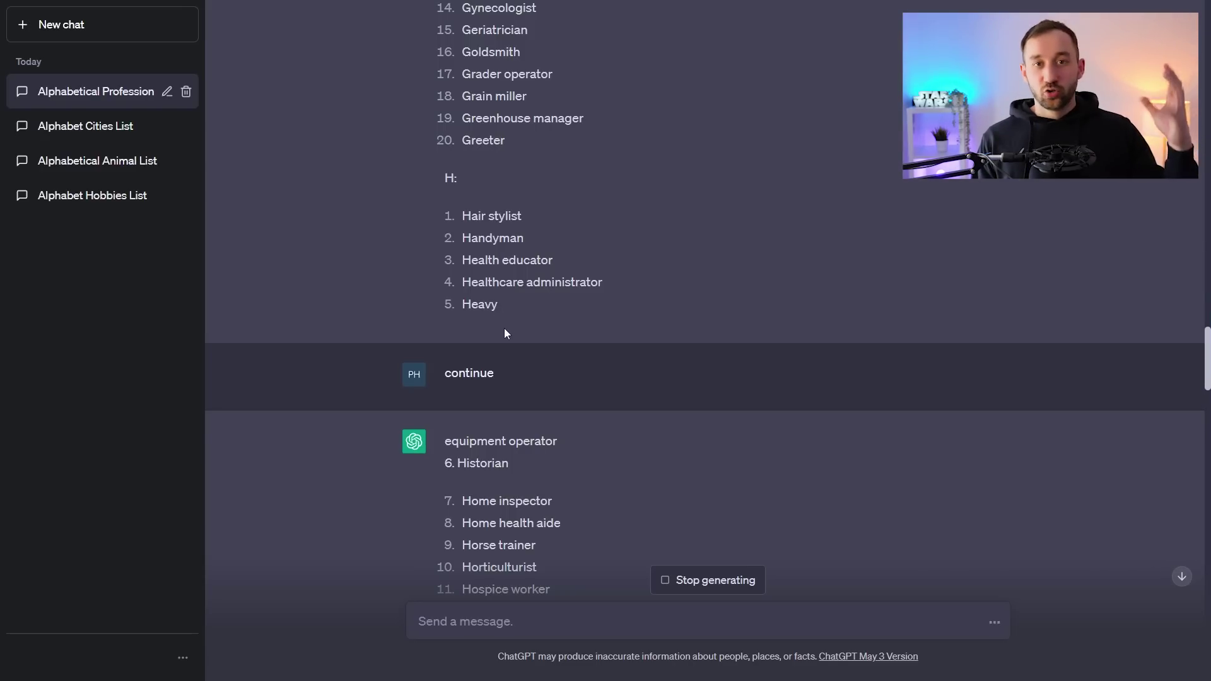
{"action": "scroll", "coordinate": [502, 334], "scroll_direction": "down", "scroll_amount": 1}
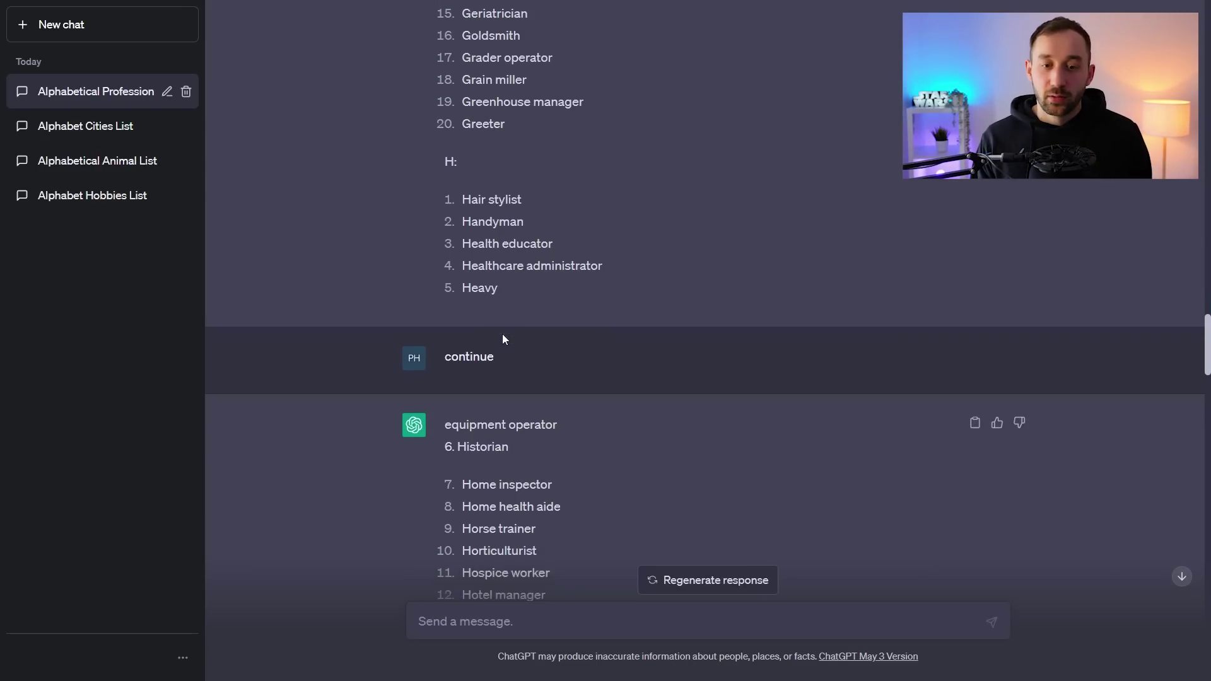
{"action": "scroll", "coordinate": [632, 346], "scroll_direction": "down", "scroll_amount": 20}
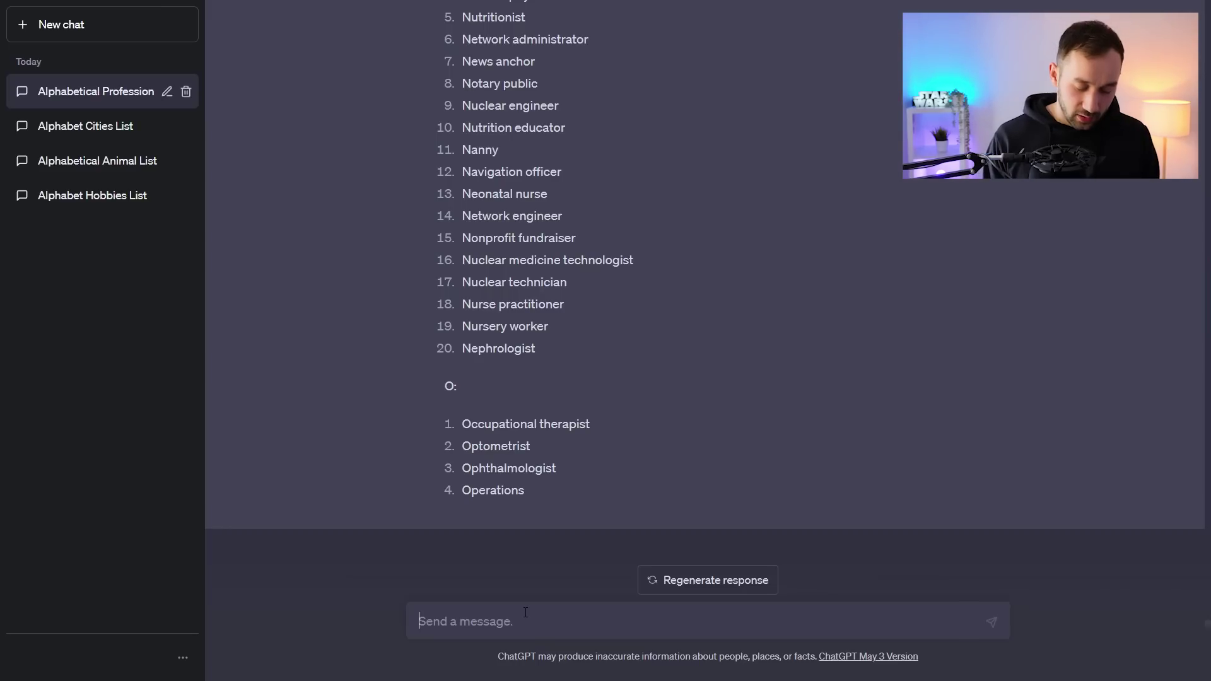
{"action": "type", "text": "continue"}
{"action": "key", "text": "Return"}
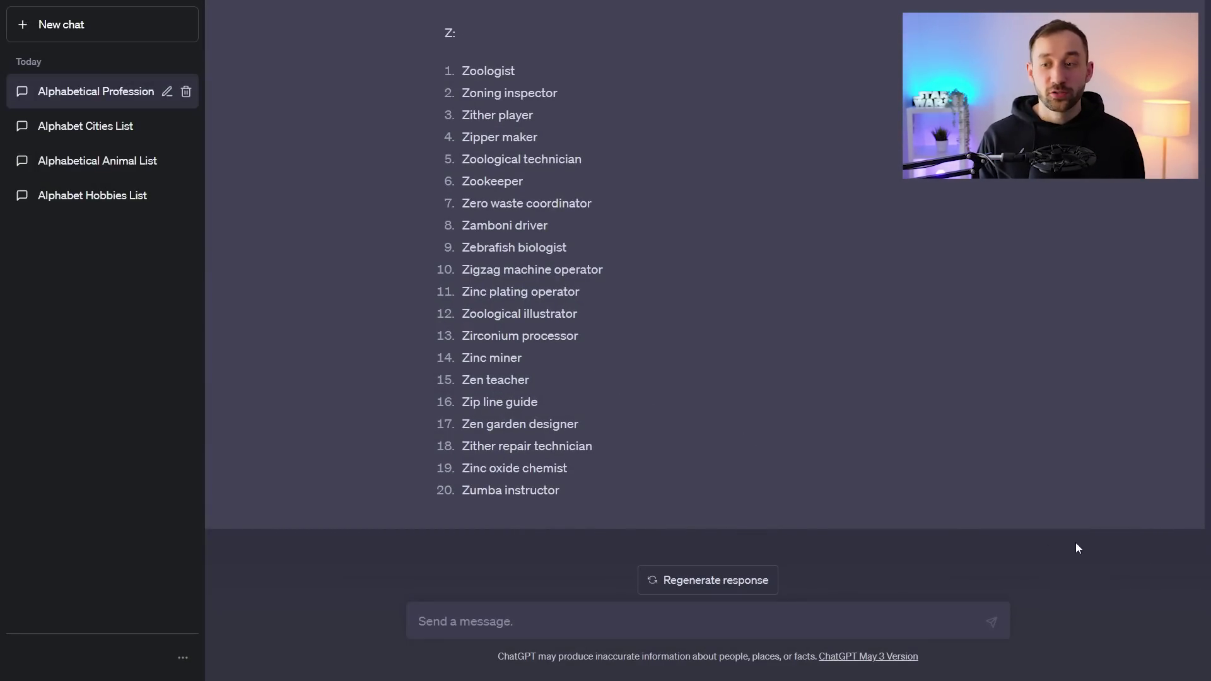
- Scroll back up through the finished A-to-Z professions lists to review them
{"action": "scroll", "coordinate": [1025, 495], "scroll_direction": "up", "scroll_amount": 10}
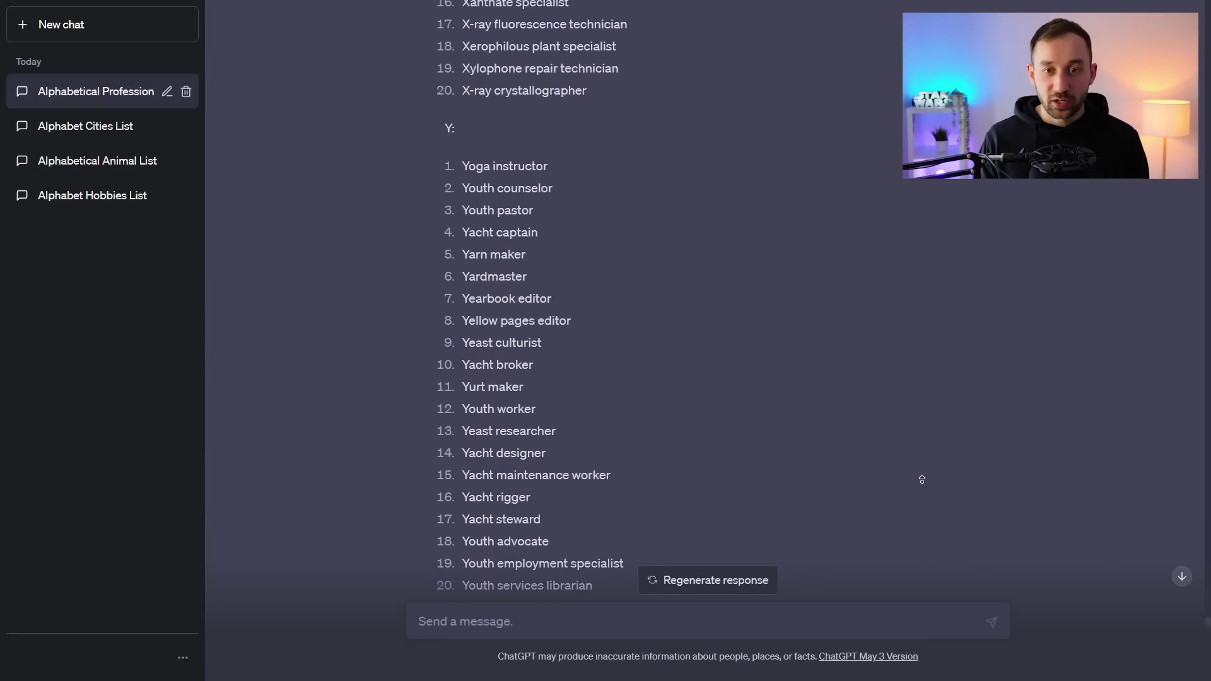
{"action": "scroll", "coordinate": [867, 411], "scroll_direction": "up", "scroll_amount": 15}
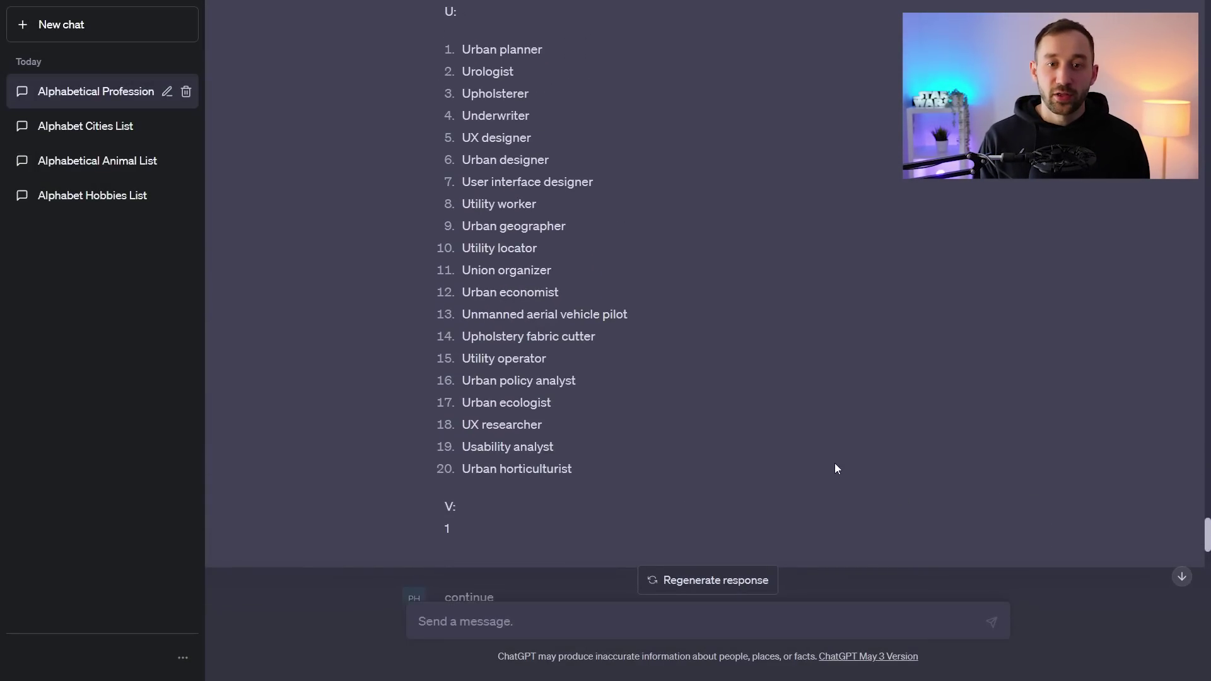
{"action": "scroll", "coordinate": [836, 466], "scroll_direction": "up", "scroll_amount": 7}
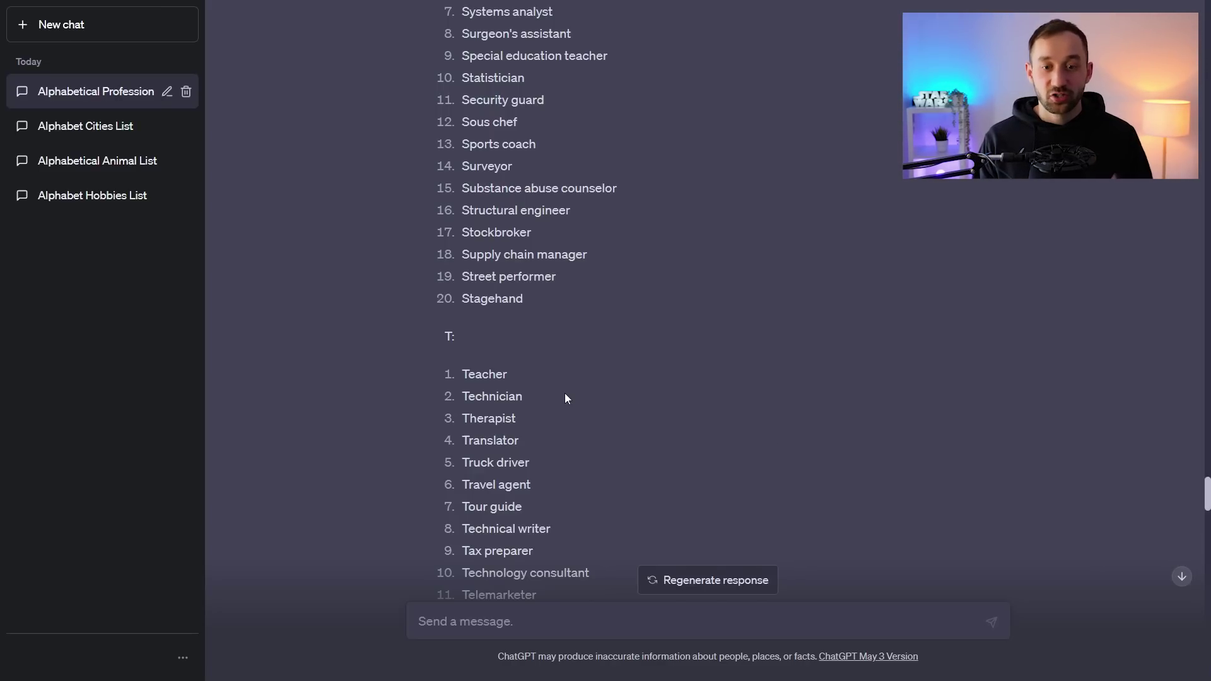
{"action": "left_click", "coordinate": [490, 375]}
{"action": "scroll", "coordinate": [514, 420], "scroll_direction": "down", "scroll_amount": 1}
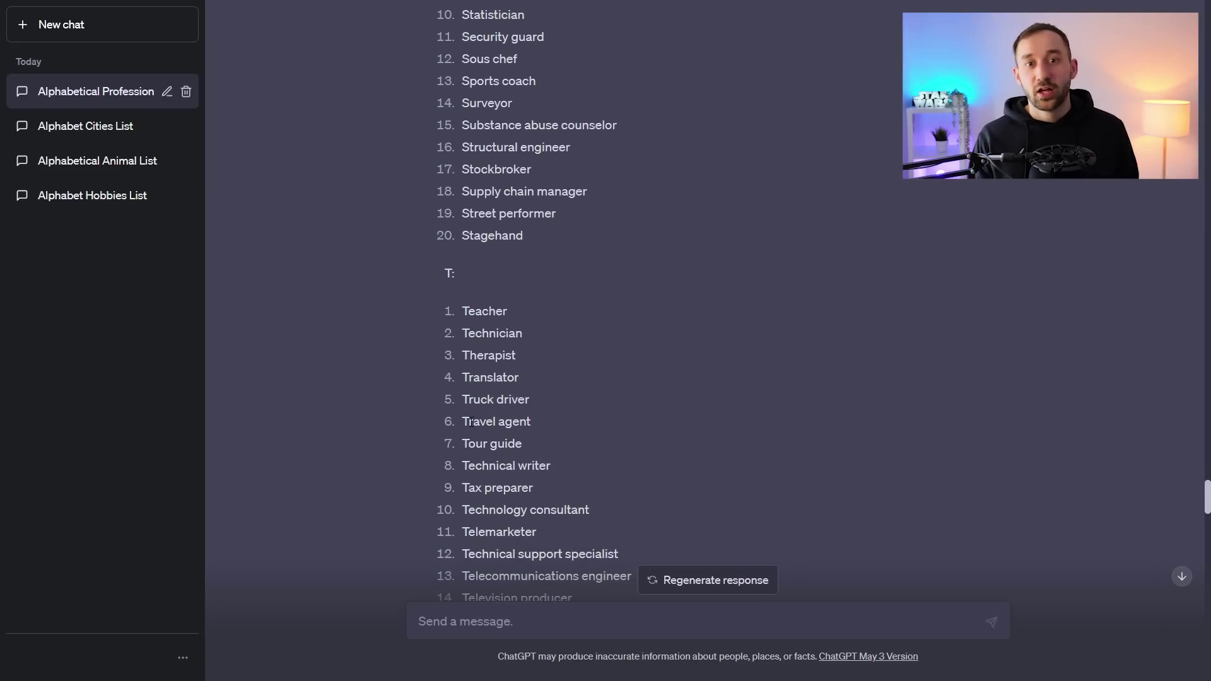
{"action": "scroll", "coordinate": [626, 450], "scroll_direction": "up", "scroll_amount": 20}
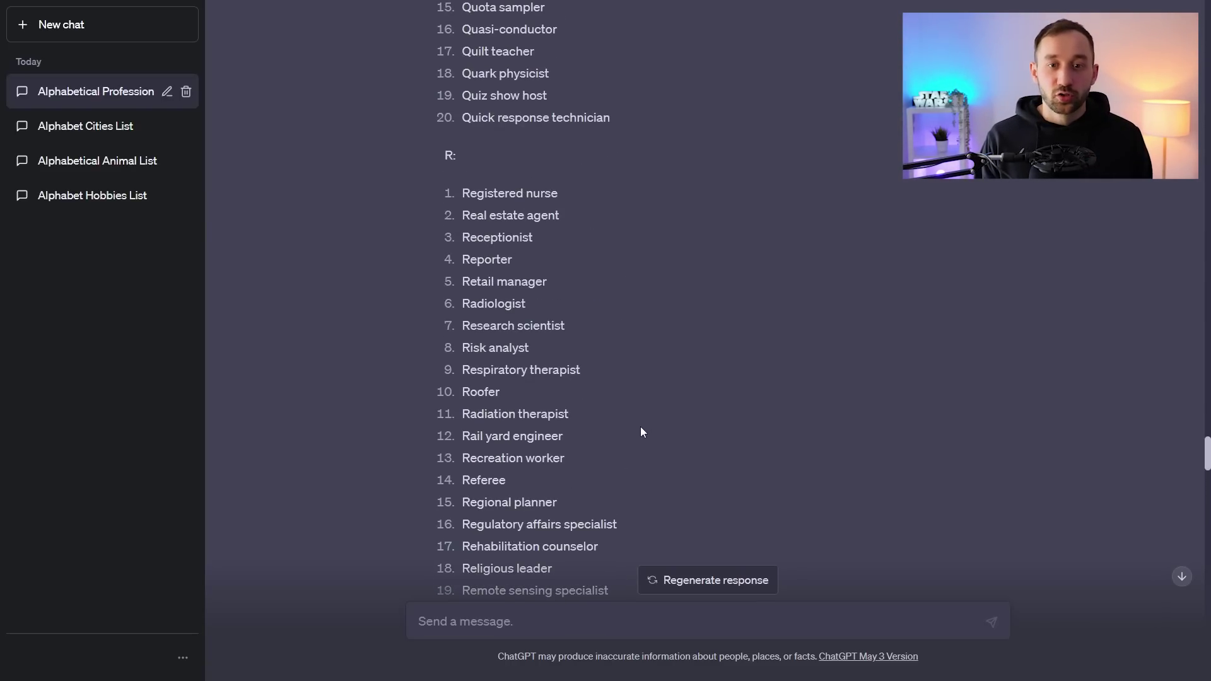
{"action": "scroll", "coordinate": [641, 428], "scroll_direction": "up", "scroll_amount": 12}
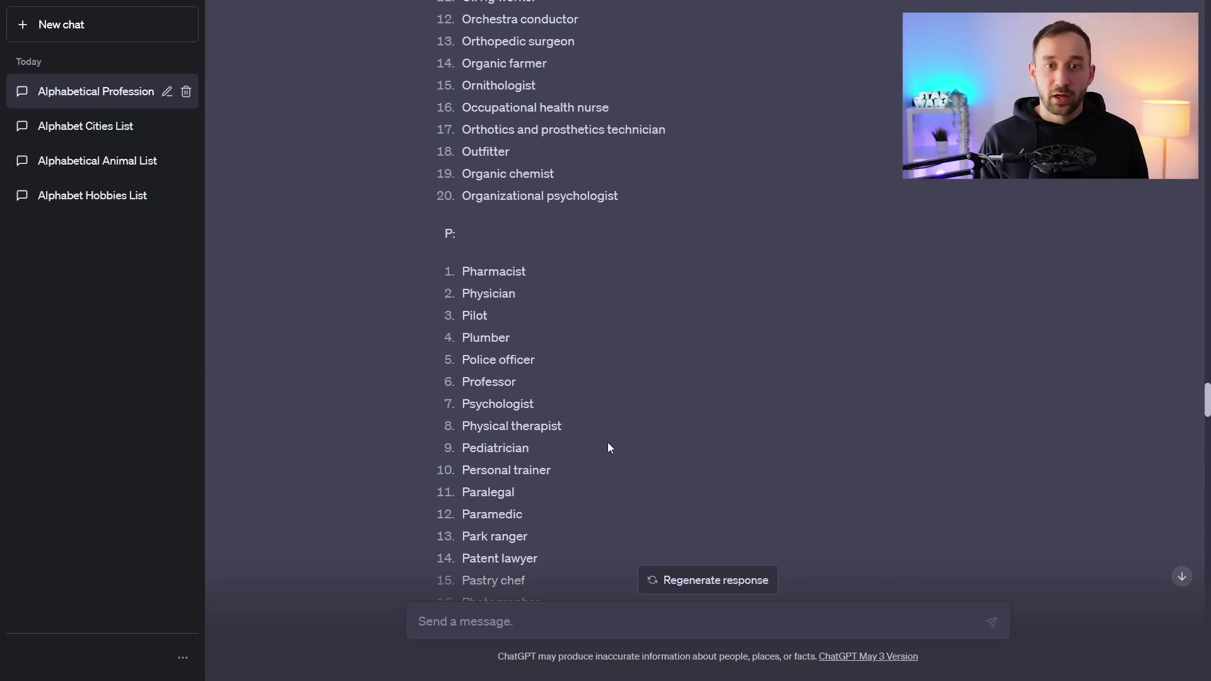
{"action": "scroll", "coordinate": [597, 431], "scroll_direction": "up", "scroll_amount": 2}
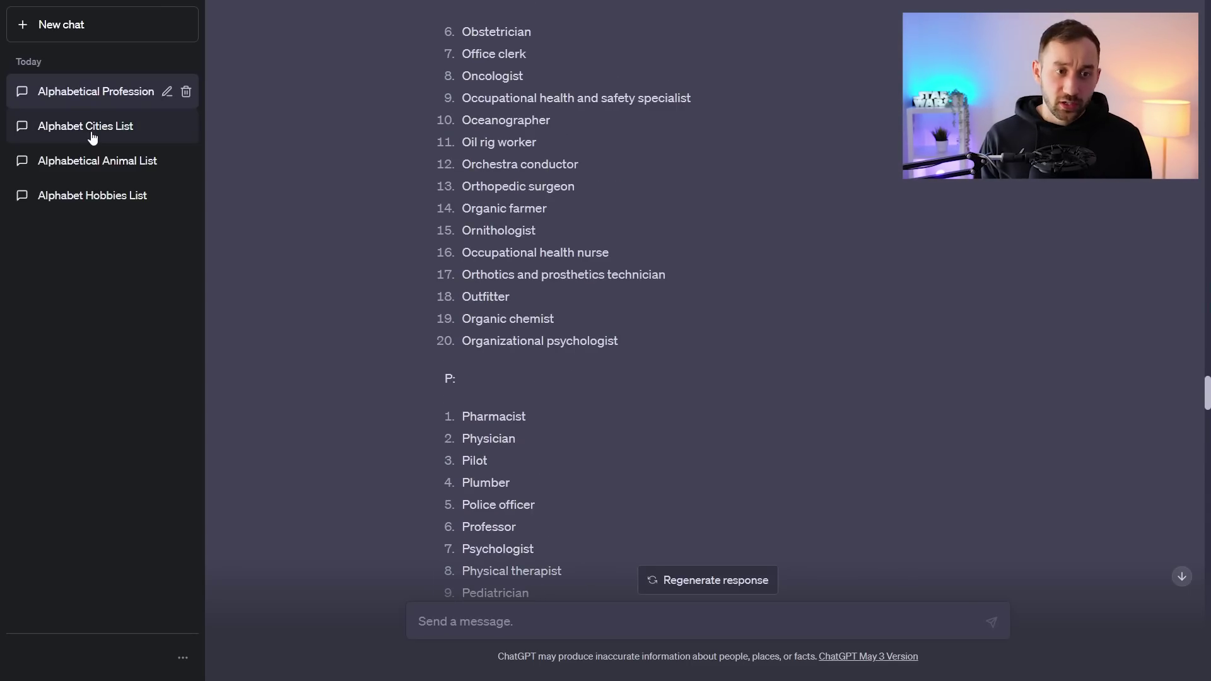
- Open the Alphabet Cities List chat and highlight its 'Don't add the country' prompt line
{"action": "left_click", "coordinate": [143, 131]}
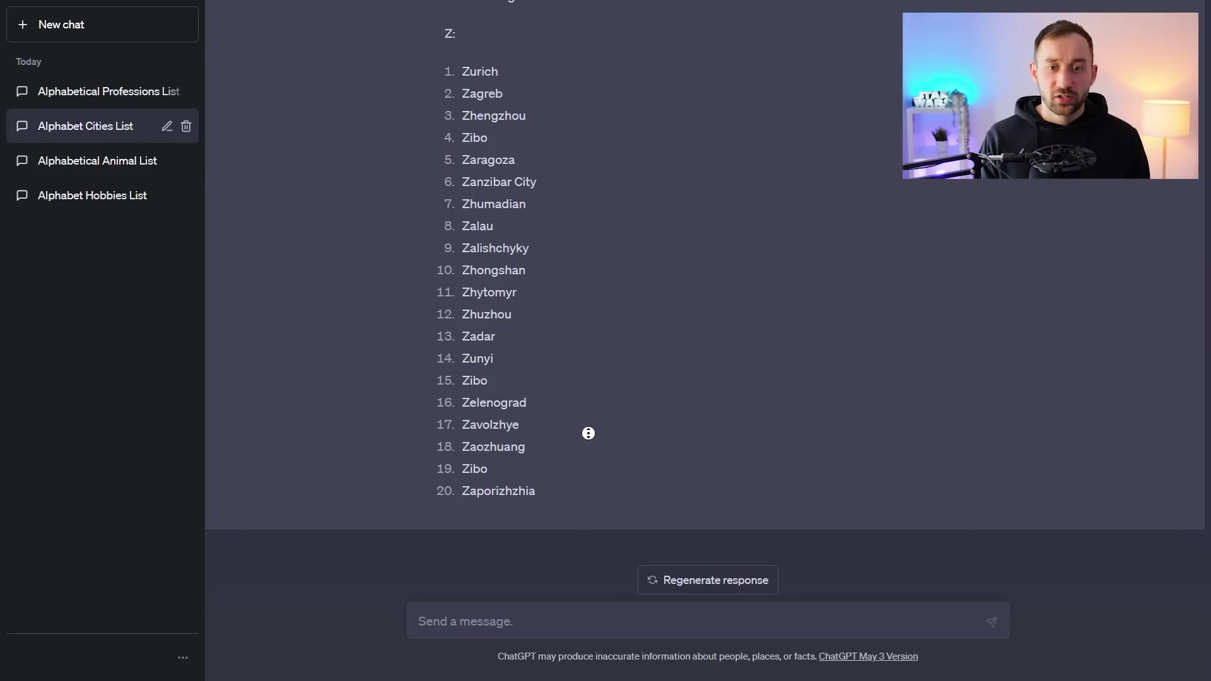
{"action": "scroll", "coordinate": [588, 433], "scroll_direction": "up", "scroll_amount": 15}
{"action": "scroll", "coordinate": [648, 415], "scroll_direction": "up", "scroll_amount": 20}
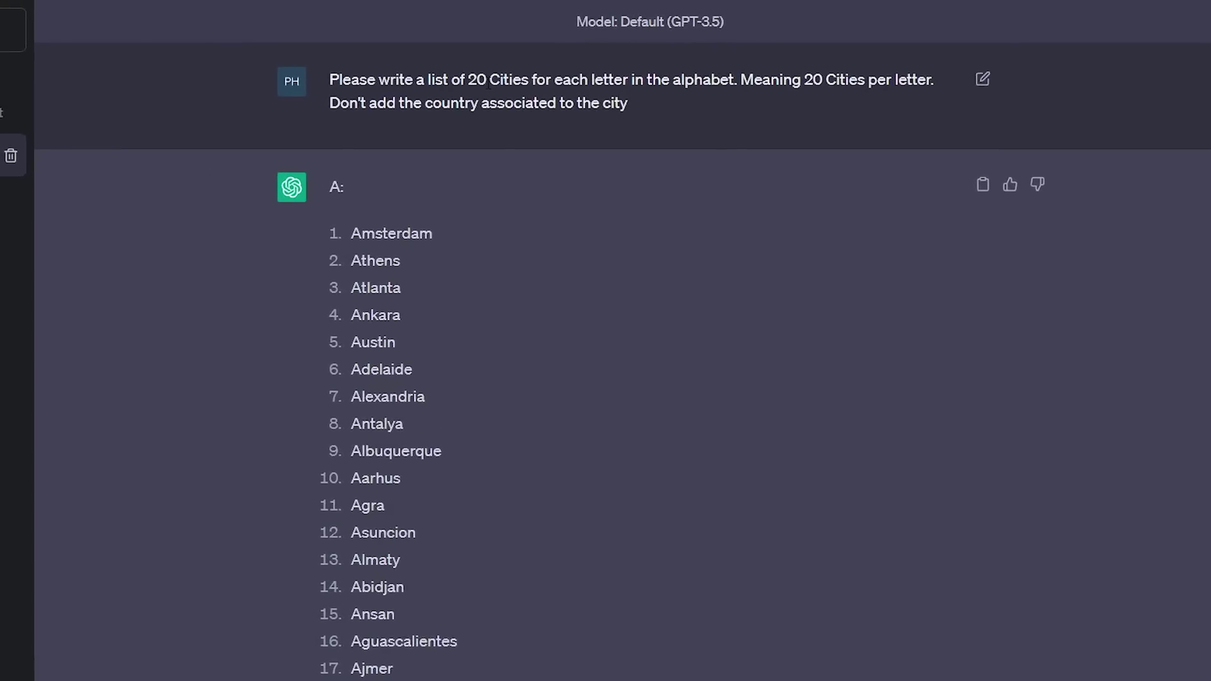
{"action": "left_click_drag", "start_coordinate": [187, 127], "coordinate": [587, 134]}
{"action": "left_click", "coordinate": [588, 132]}
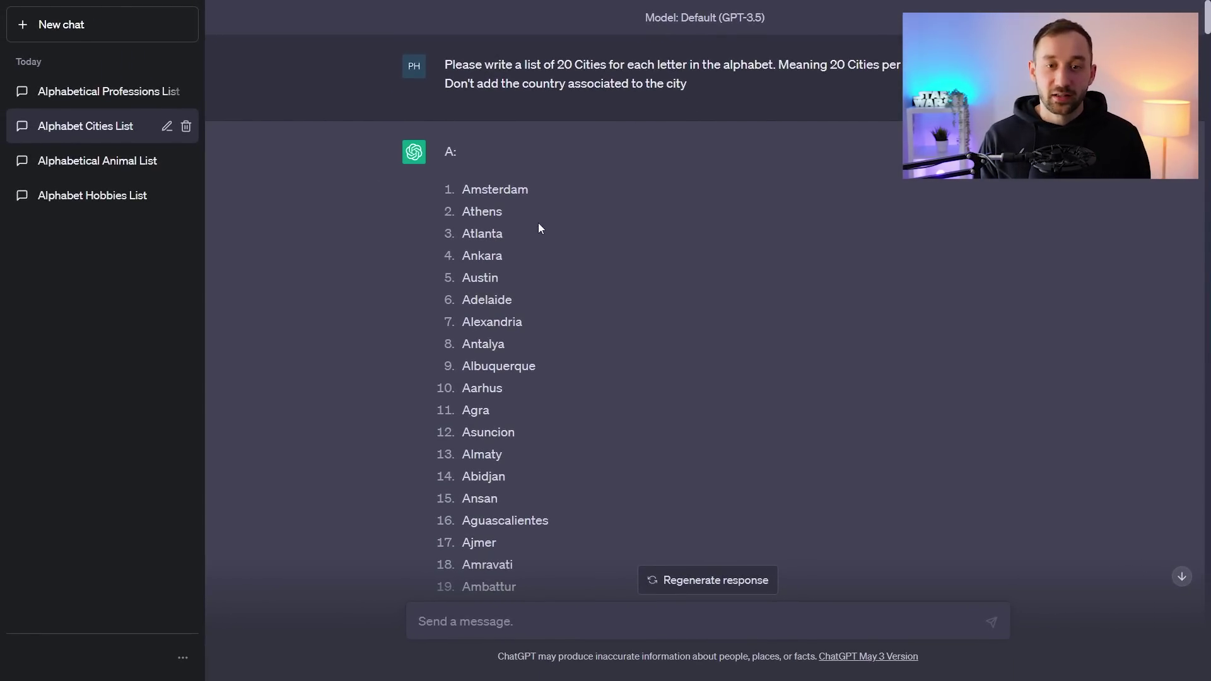
{"action": "scroll", "coordinate": [538, 224], "scroll_direction": "down", "scroll_amount": 4}
- Return to the Alphabetical Professions List chat and select part of the list
{"action": "left_click", "coordinate": [122, 90]}
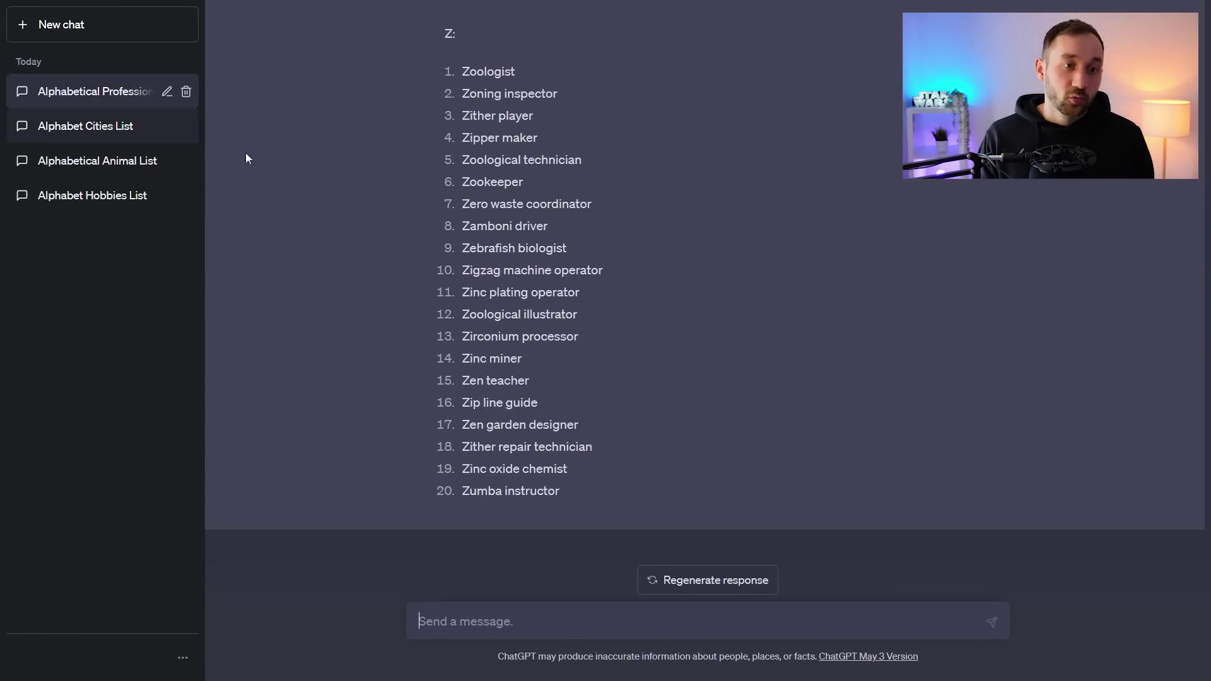
{"action": "scroll", "coordinate": [593, 251], "scroll_direction": "up", "scroll_amount": 20}
{"action": "scroll", "coordinate": [591, 251], "scroll_direction": "up", "scroll_amount": 10}
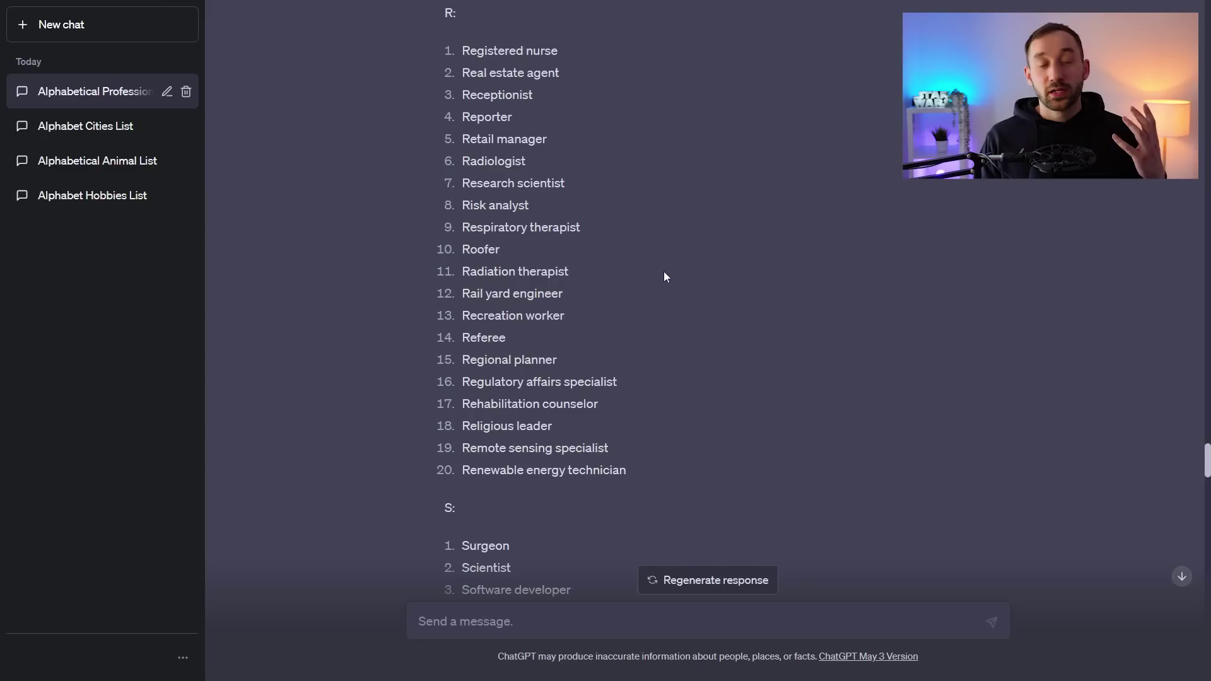
{"action": "left_click_drag", "start_coordinate": [656, 511], "coordinate": [469, 148]}
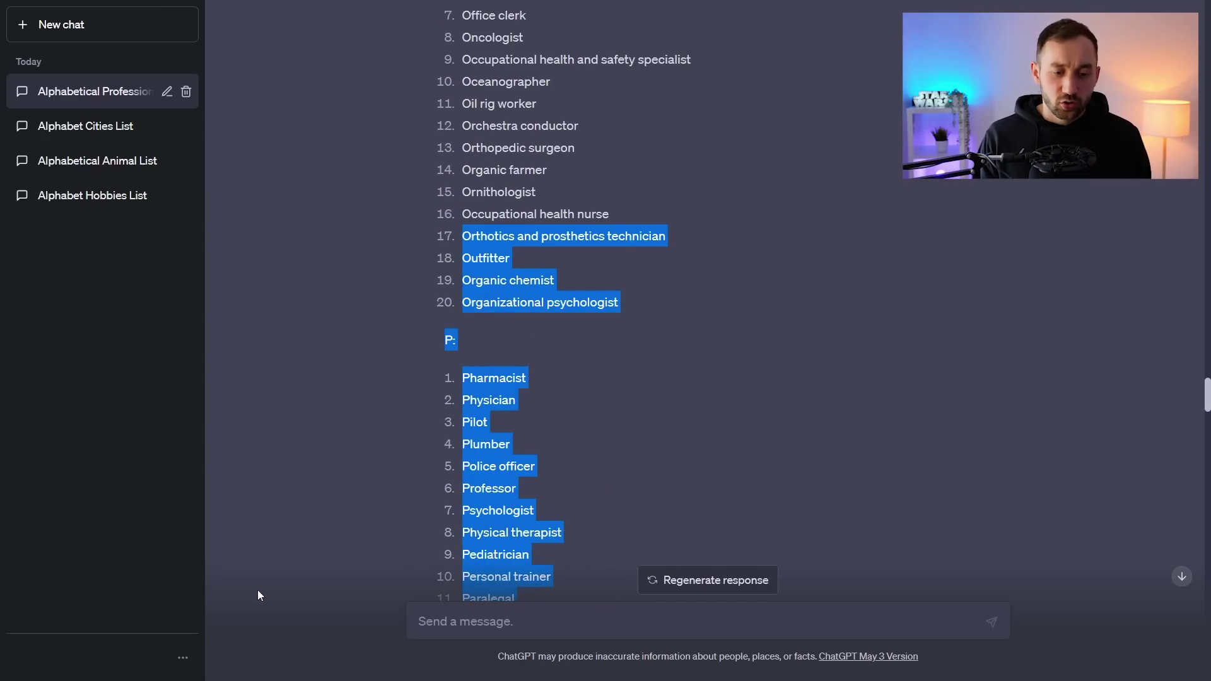
- On Excel Sheet2, inspect the numbered '9. Pediatrician' entry in cell A16 without changing it
{"action": "mouse_move", "coordinate": [531, 2]}
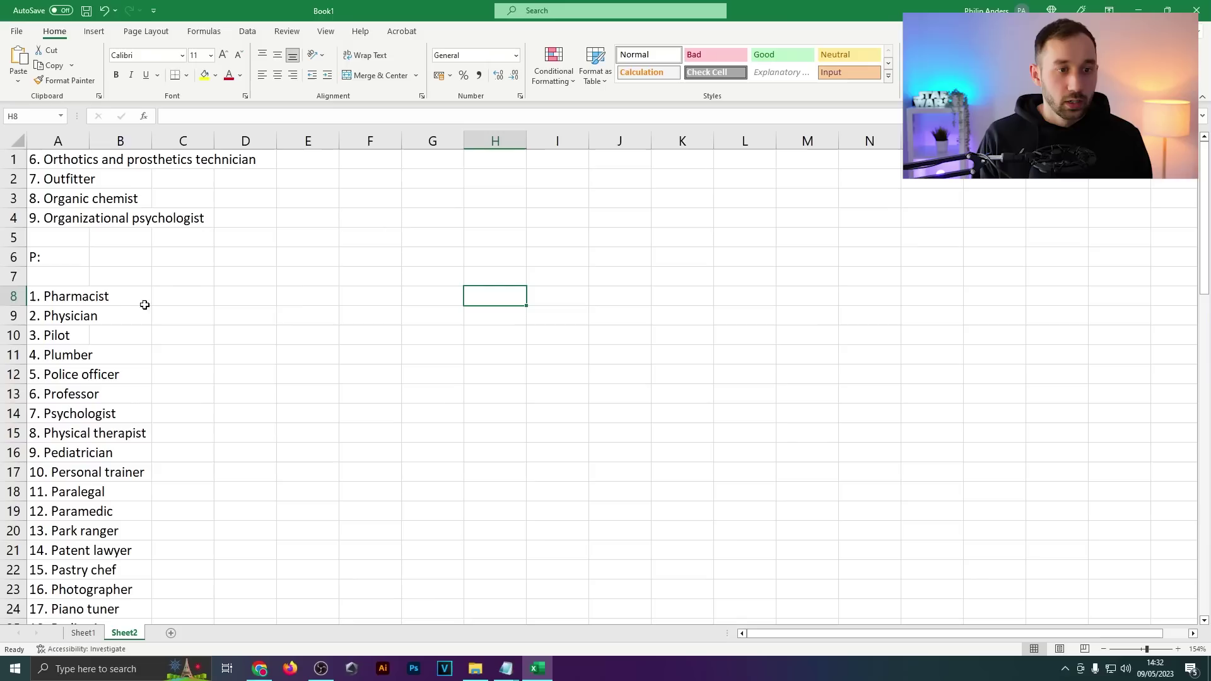
{"action": "scroll", "coordinate": [48, 271], "scroll_direction": "down", "scroll_amount": 3}
{"action": "left_click", "coordinate": [47, 282]}
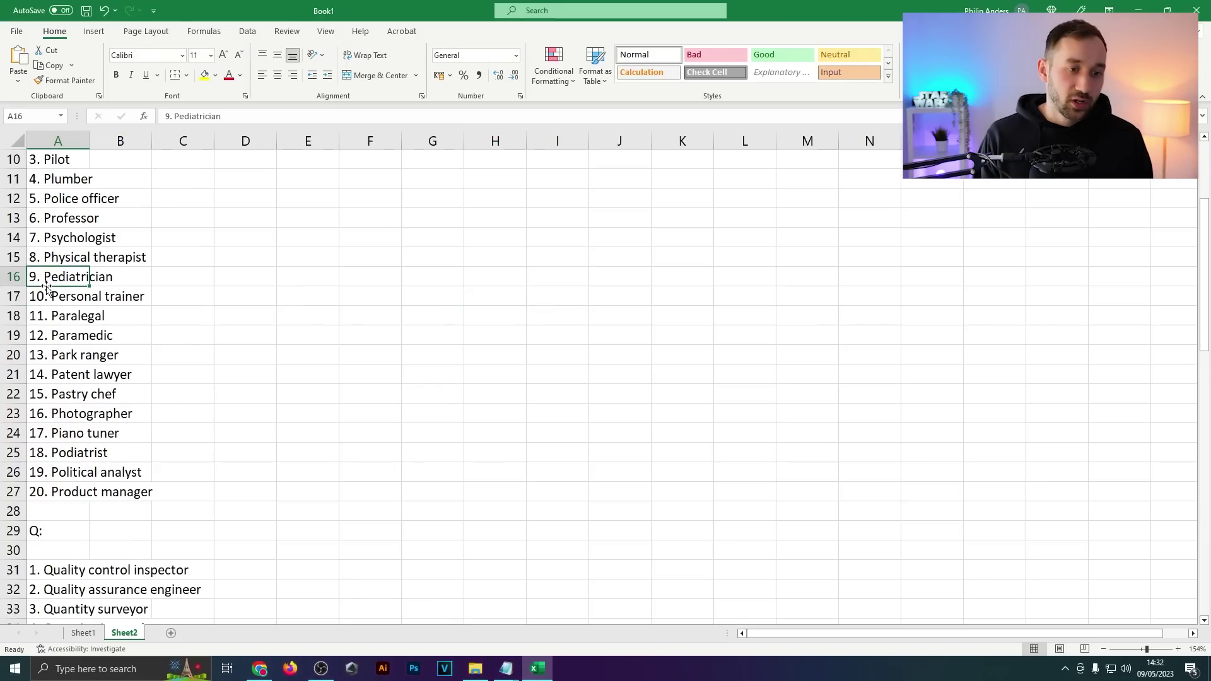
{"action": "double_click", "coordinate": [42, 280]}
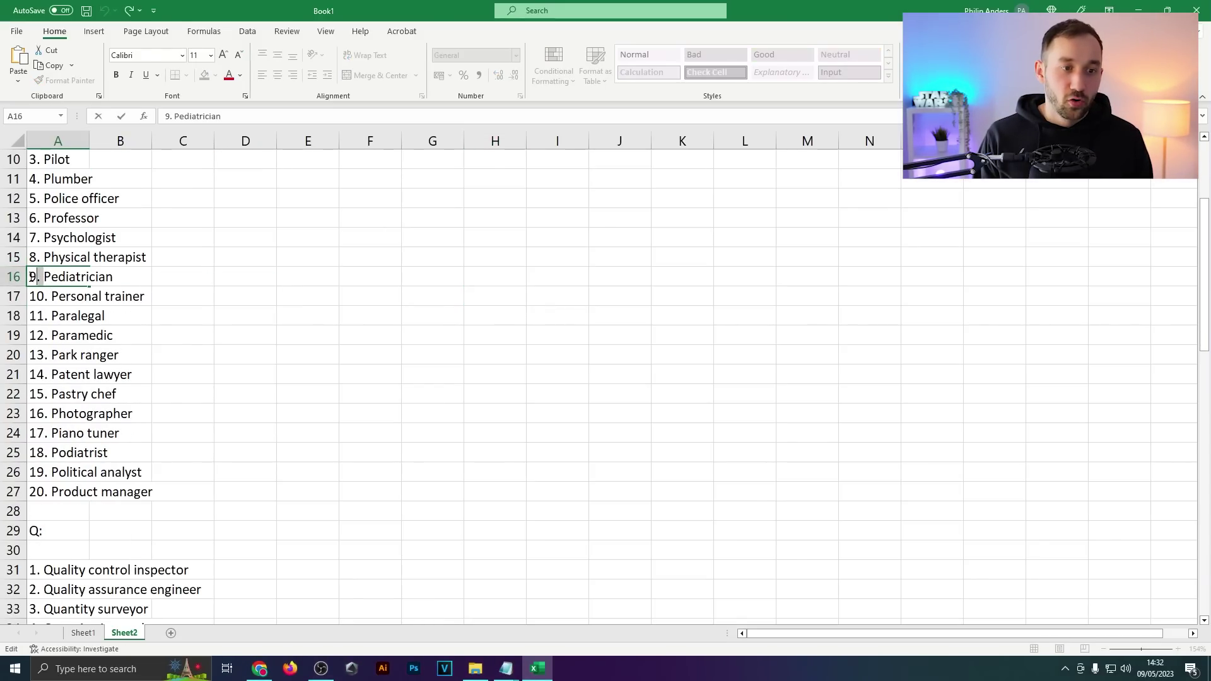
{"action": "left_click", "coordinate": [115, 256]}
{"action": "left_click", "coordinate": [189, 271]}
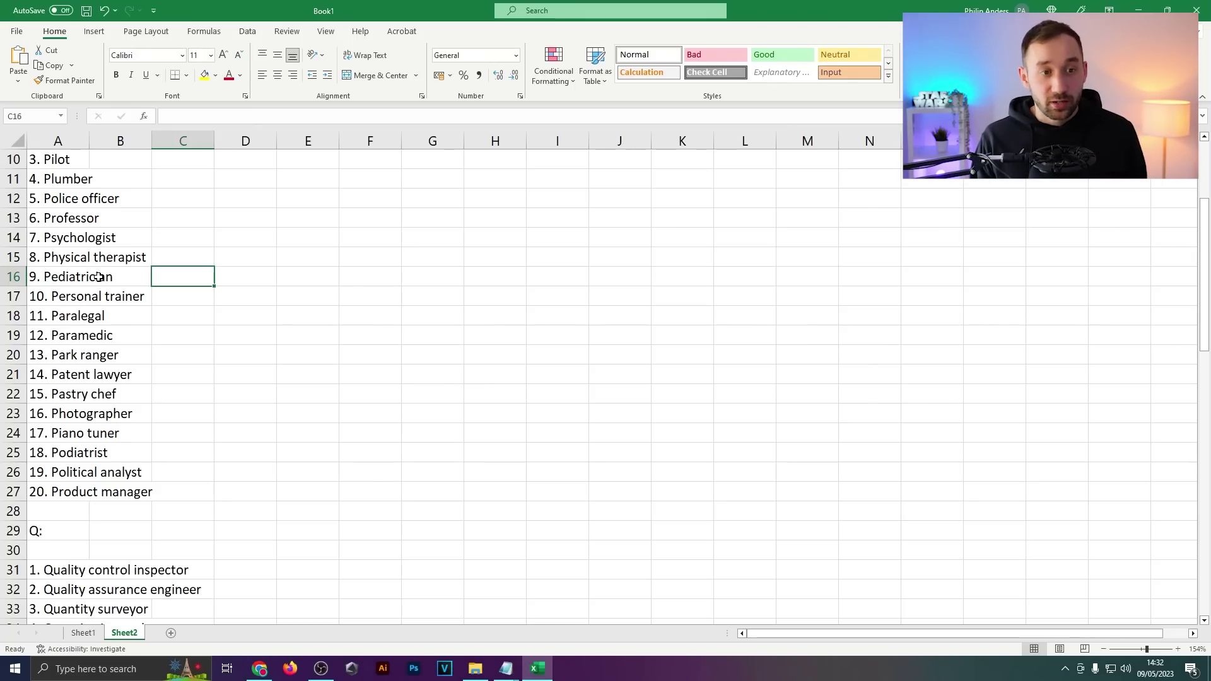
{"action": "left_click", "coordinate": [44, 277]}
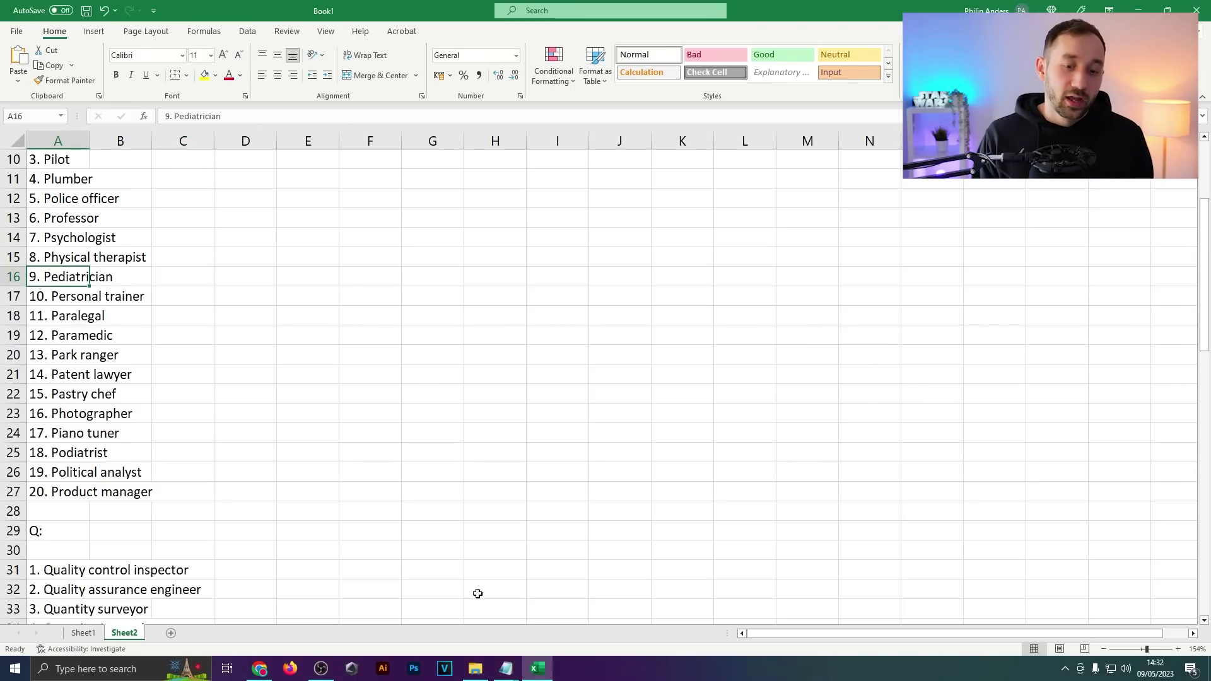
- Paste the job titles into Notepad and delete the R: and S: headings and blank lines
{"action": "mouse_move", "coordinate": [506, 667]}
{"action": "left_click", "coordinate": [540, 622]}
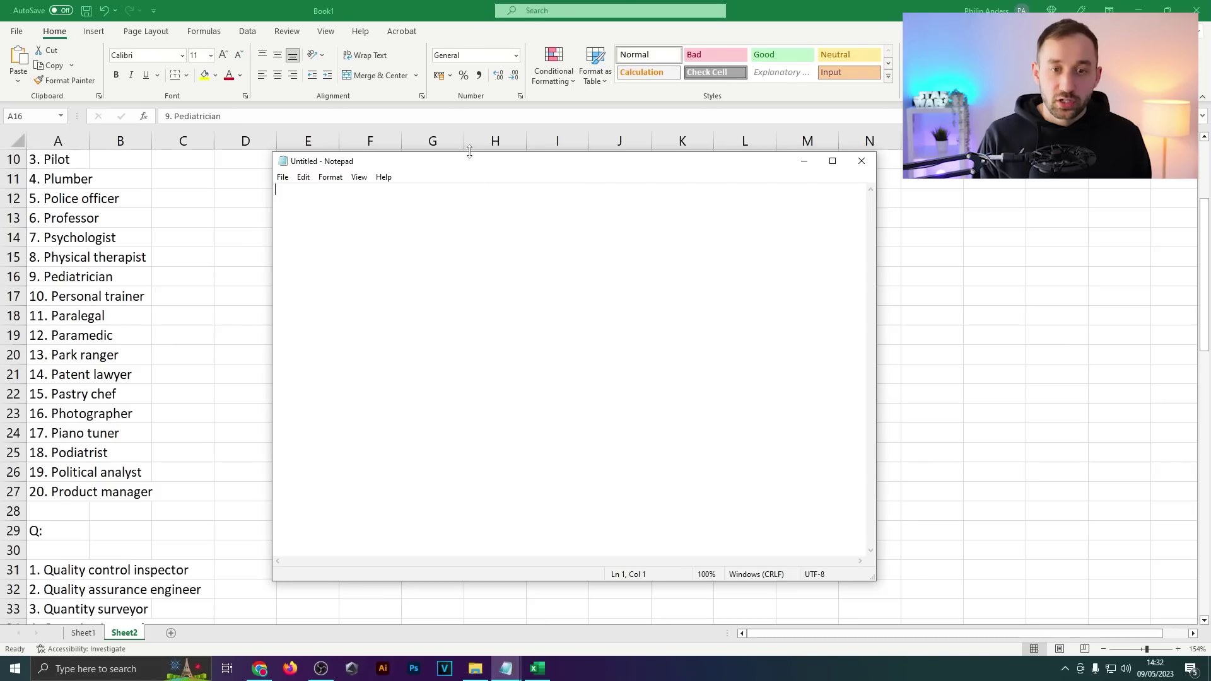
{"action": "left_click_drag", "start_coordinate": [470, 152], "coordinate": [449, 150]}
{"action": "key", "text": "ctrl+v"}
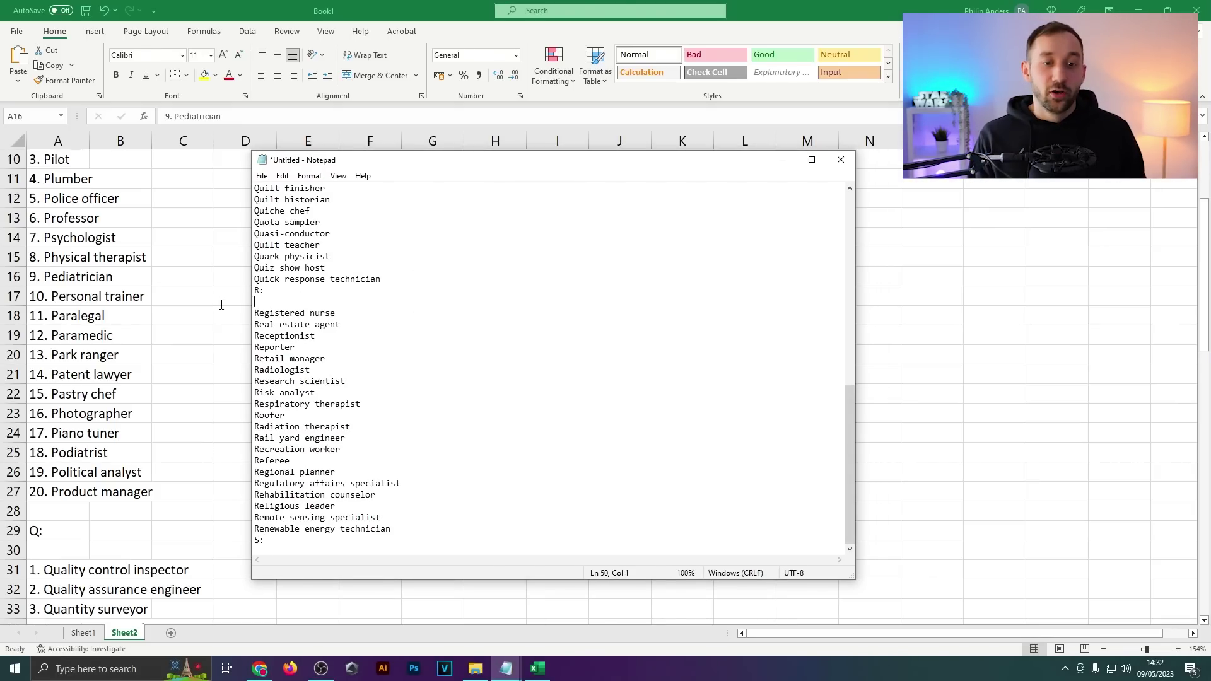
{"action": "key", "text": "shift+Up"}
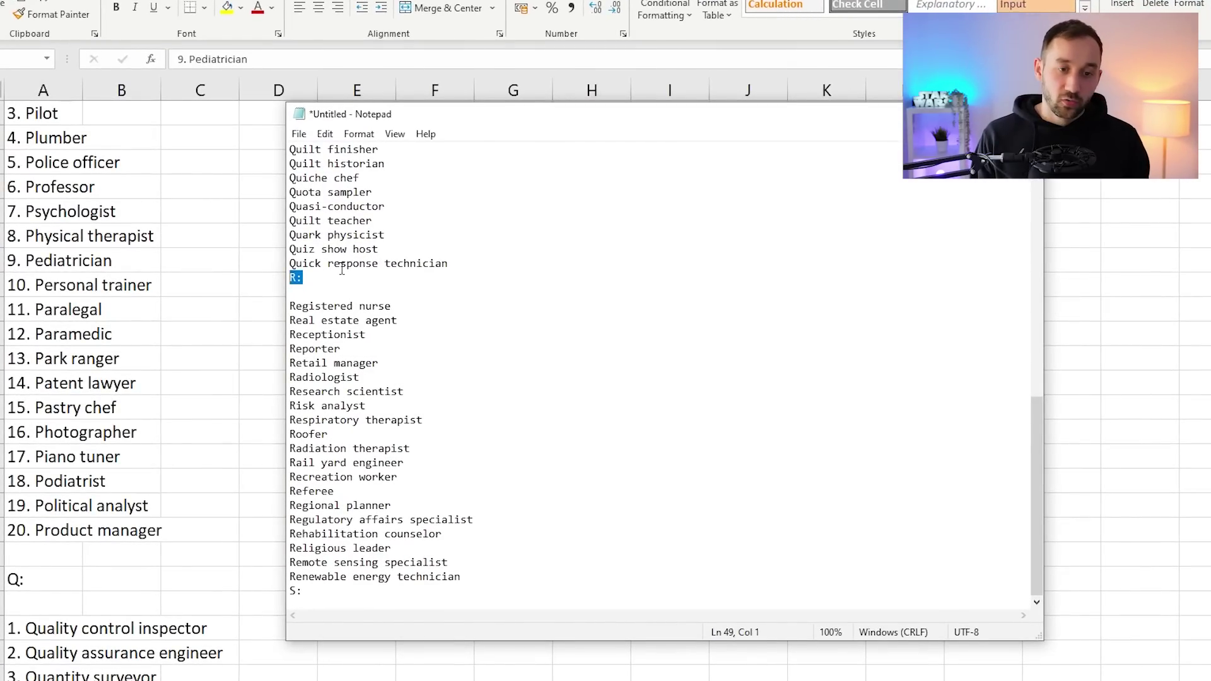
{"action": "key", "text": "Delete"}
{"action": "key", "text": "Delete"}
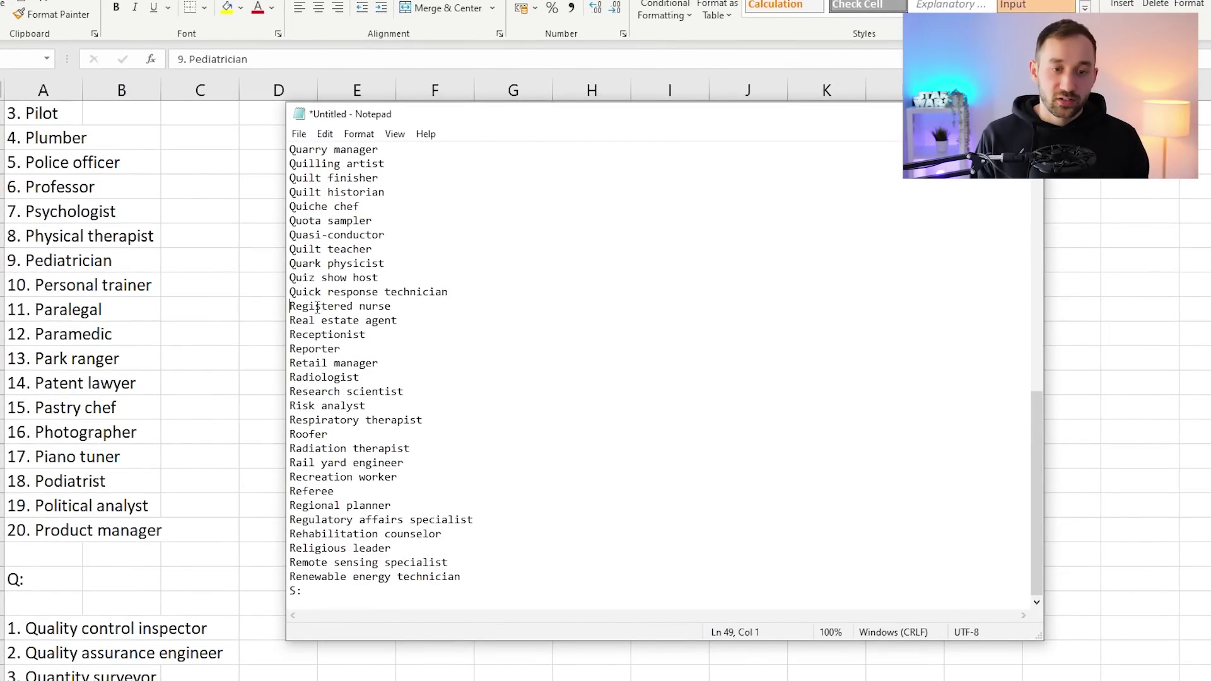
{"action": "scroll", "coordinate": [328, 299], "scroll_direction": "up", "scroll_amount": 7}
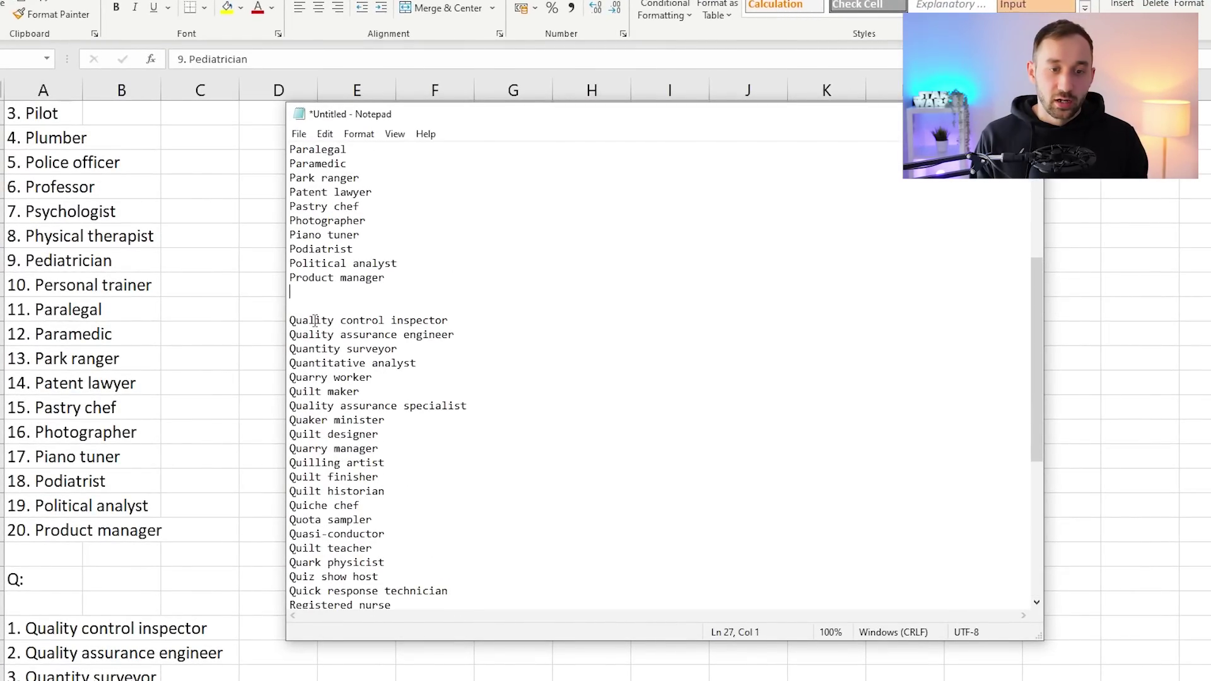
{"action": "key", "text": "Delete"}
{"action": "key", "text": "Delete"}
{"action": "scroll", "coordinate": [344, 336], "scroll_direction": "up", "scroll_amount": 5}
{"action": "scroll", "coordinate": [340, 210], "scroll_direction": "down", "scroll_amount": 12}
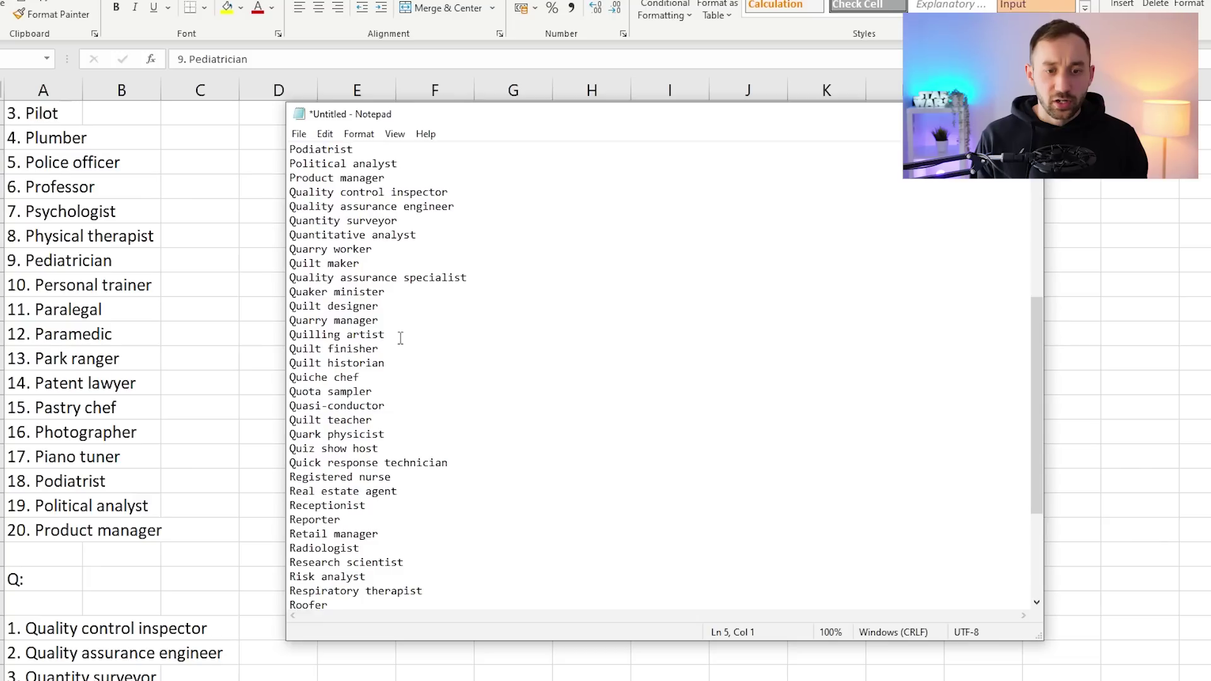
{"action": "left_click_drag", "start_coordinate": [340, 585], "coordinate": [260, 582]}
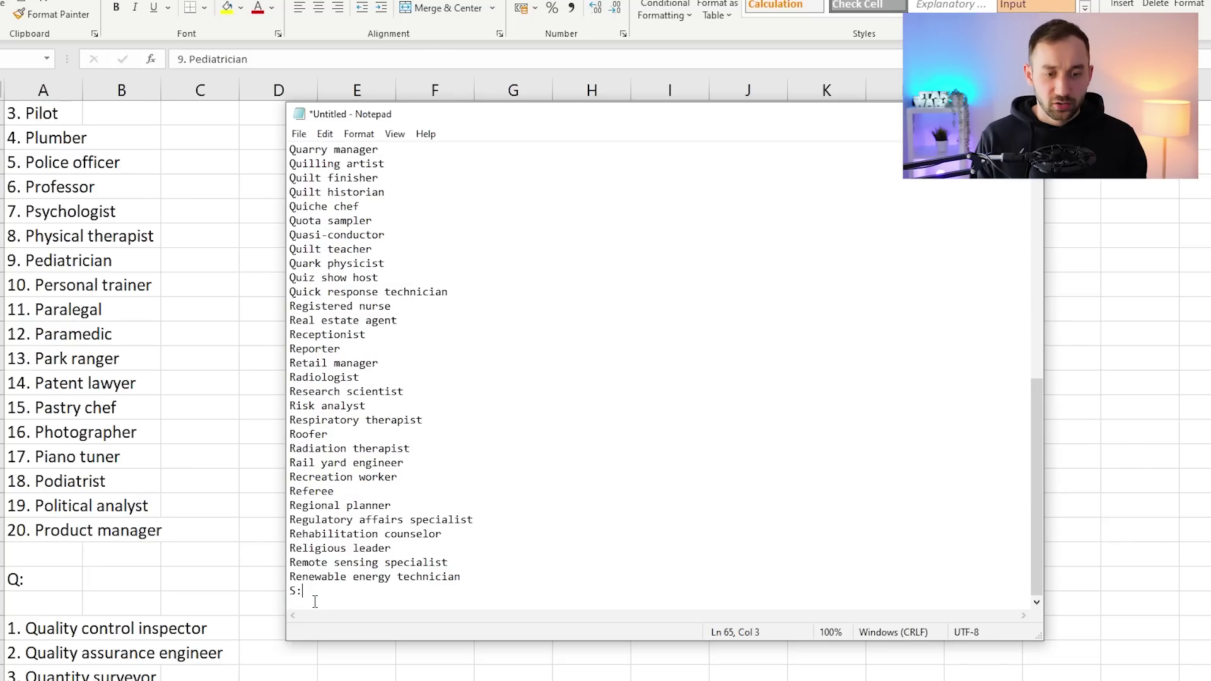
{"action": "key", "text": "BackSpace"}
- Copy the cleaned list and paste it into Excel starting at cell F11
{"action": "key", "text": "ctrl+a"}
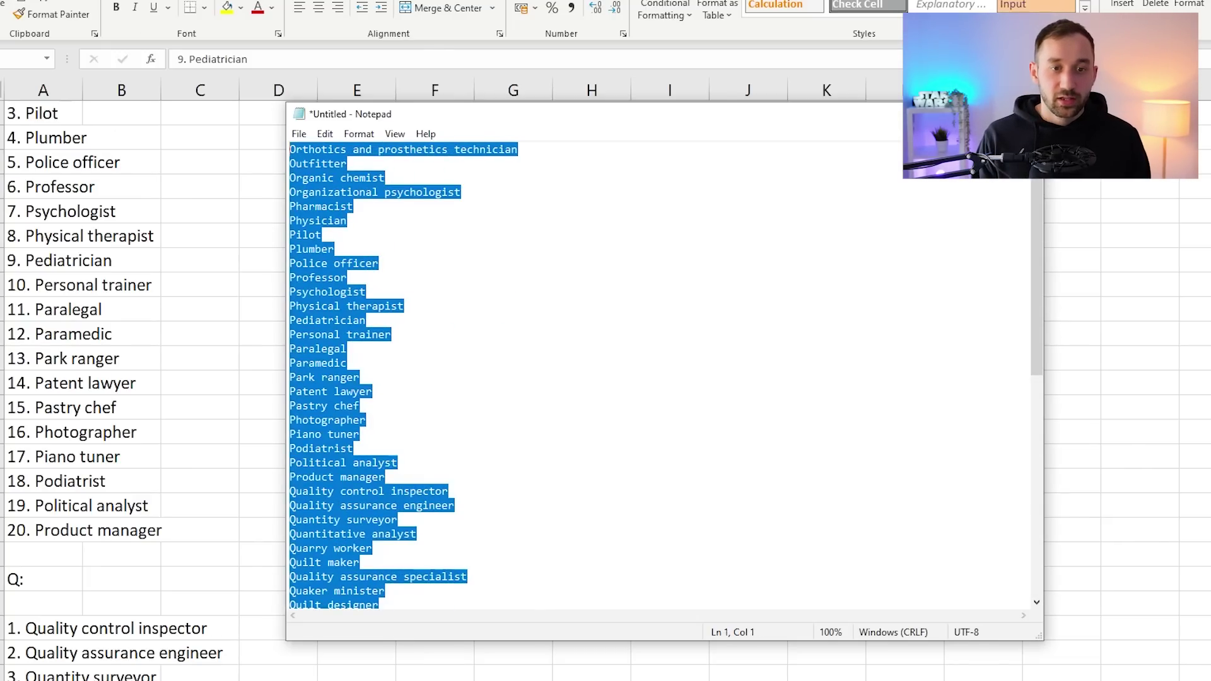
{"action": "key", "text": "alt+Tab"}
{"action": "left_click", "coordinate": [458, 128]}
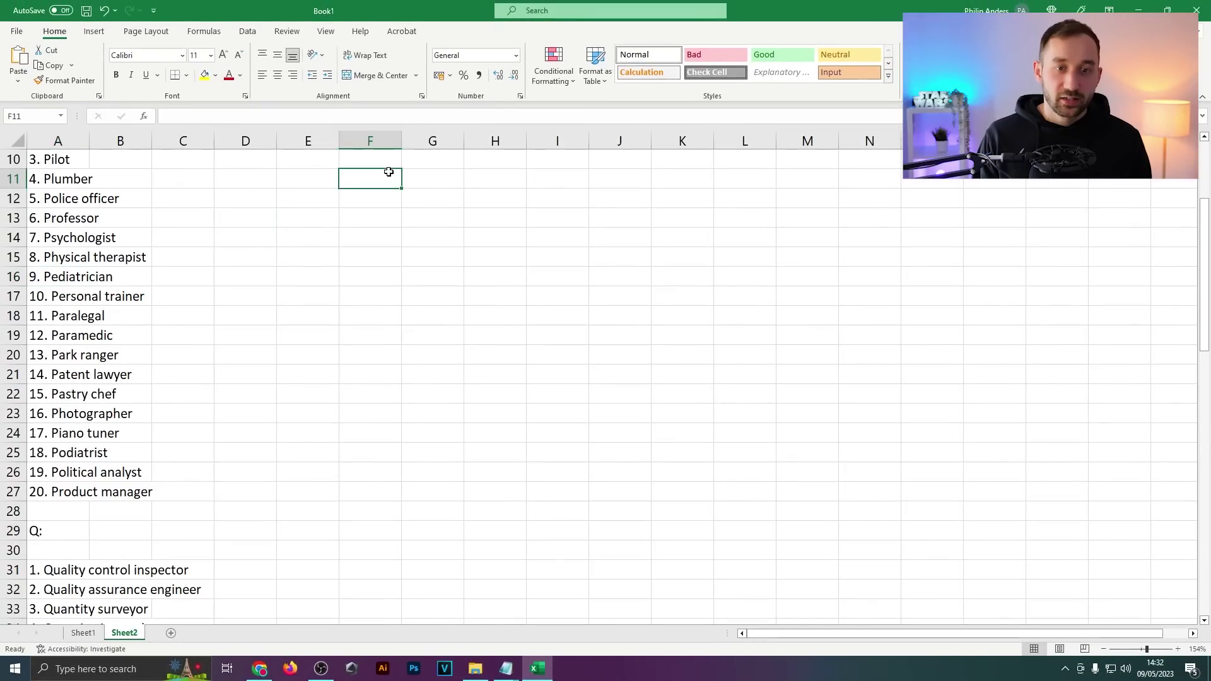
{"action": "key", "text": "ctrl+v"}
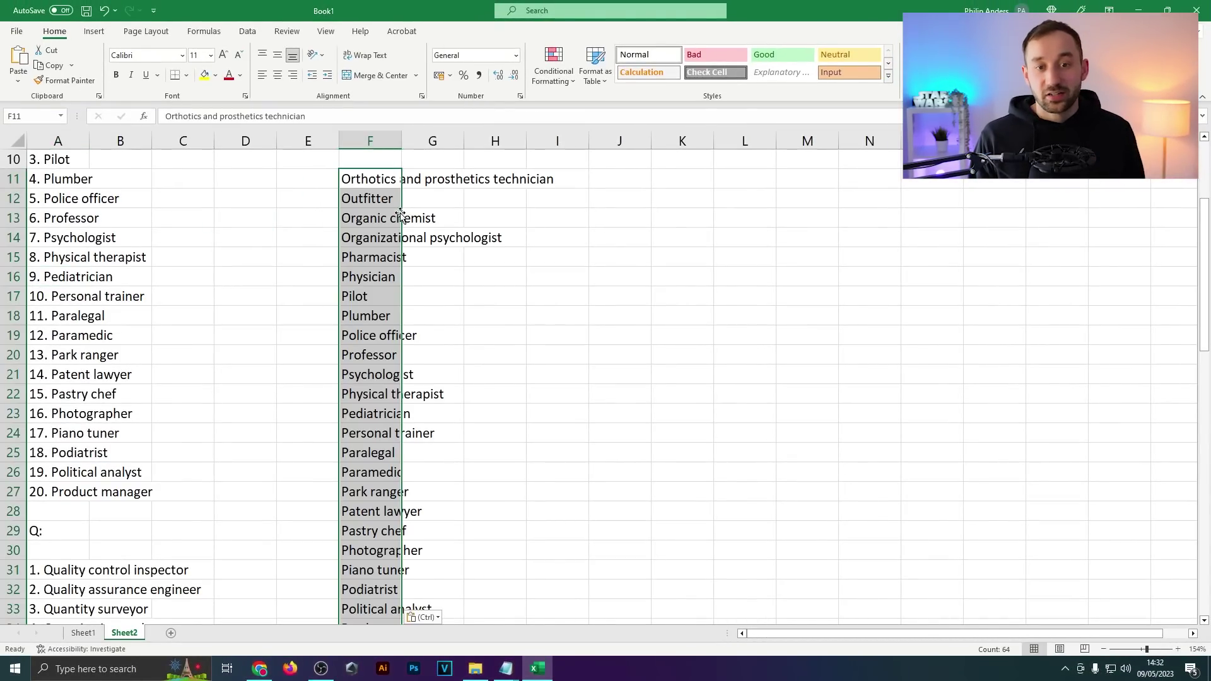
- Scroll through the pasted job titles in column F to check the end of the list
{"action": "scroll", "coordinate": [399, 214], "scroll_direction": "down", "scroll_amount": 20}
{"action": "scroll", "coordinate": [398, 250], "scroll_direction": "up", "scroll_amount": 4}
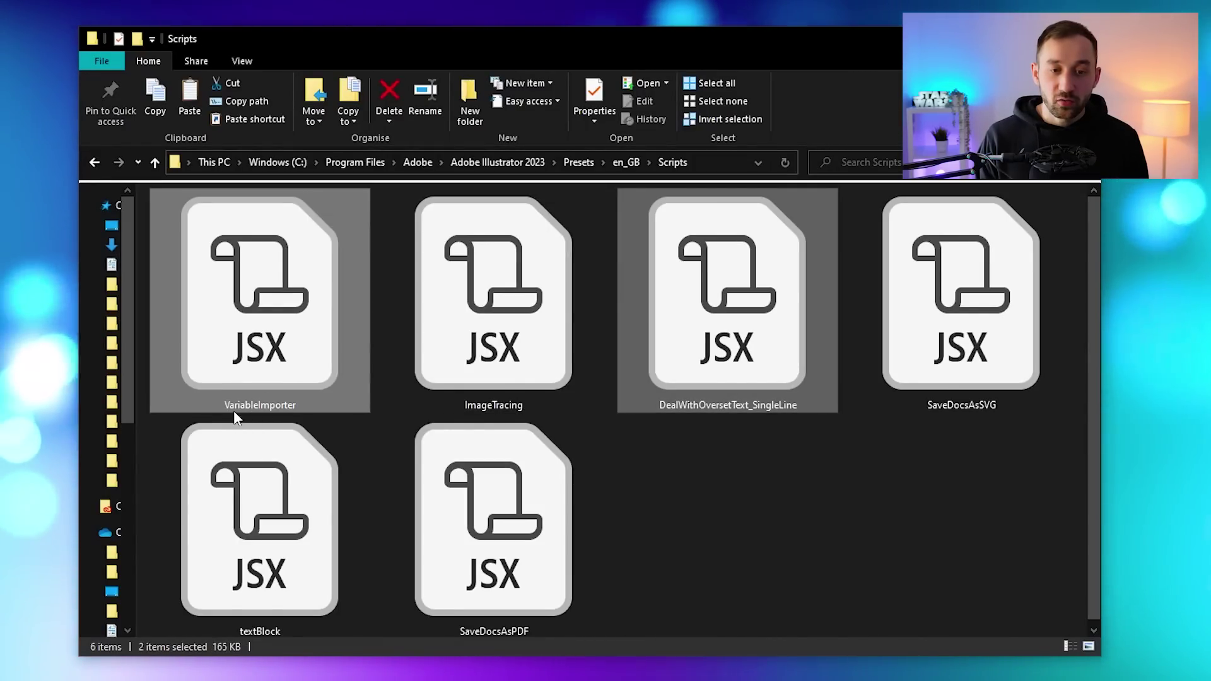
- Select the VariableImporter and DealWithOversetText_SingleLine scripts and inspect the Scripts folder path
{"action": "left_click", "coordinate": [672, 410], "text": "ctrl"}
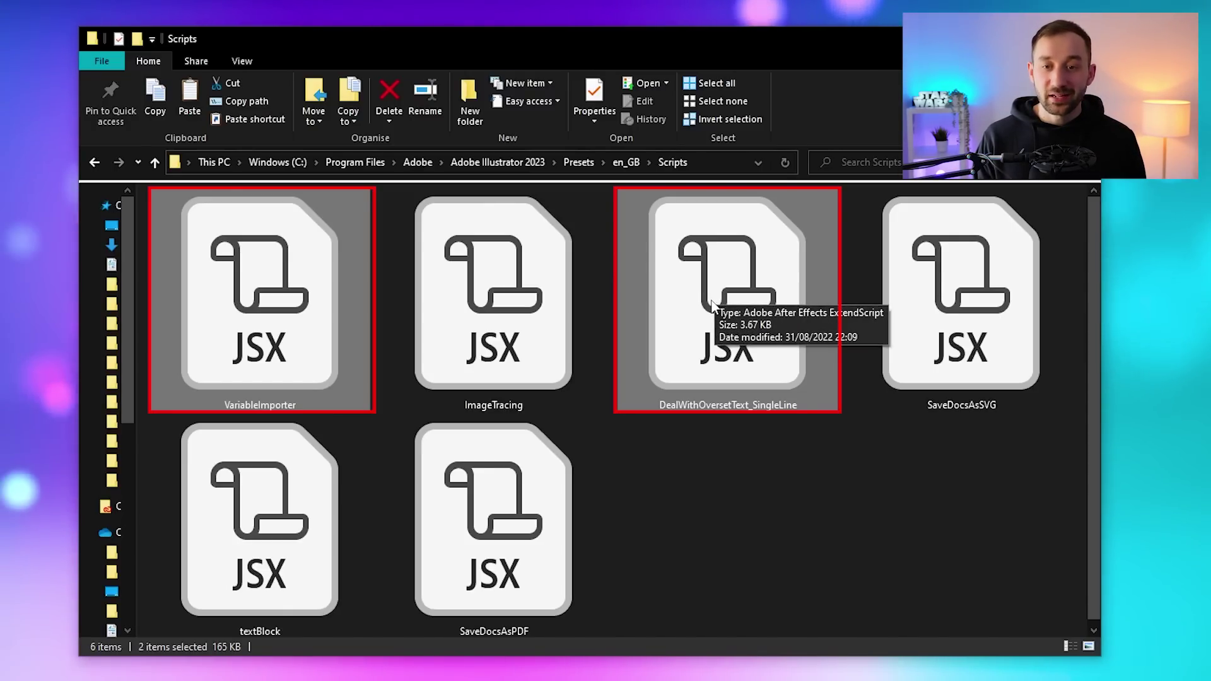
{"action": "left_click", "coordinate": [692, 161]}
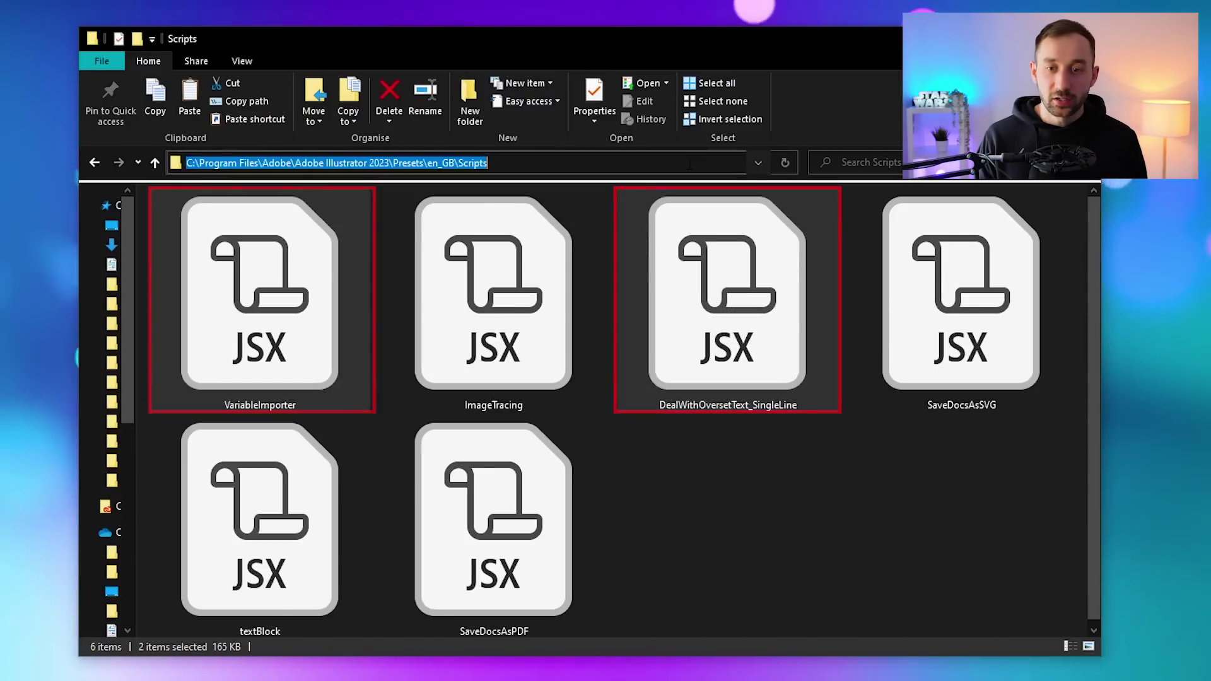
{"action": "left_click", "coordinate": [201, 163]}
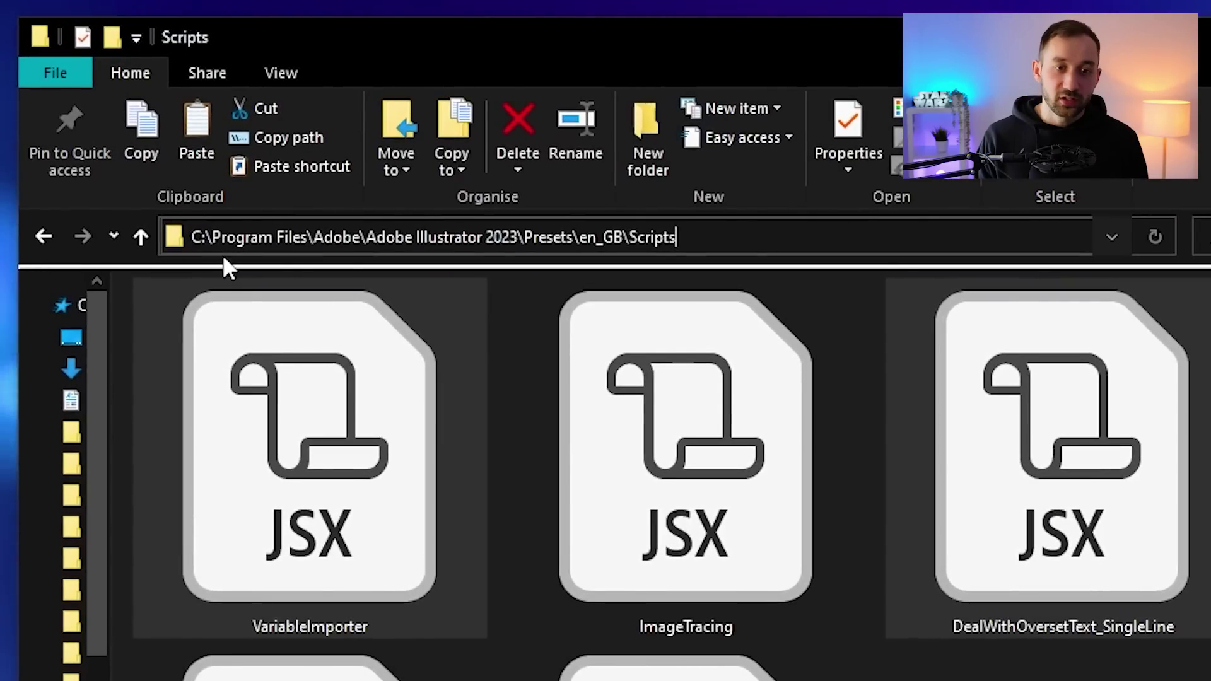
{"action": "left_click_drag", "start_coordinate": [221, 237], "coordinate": [315, 237]}
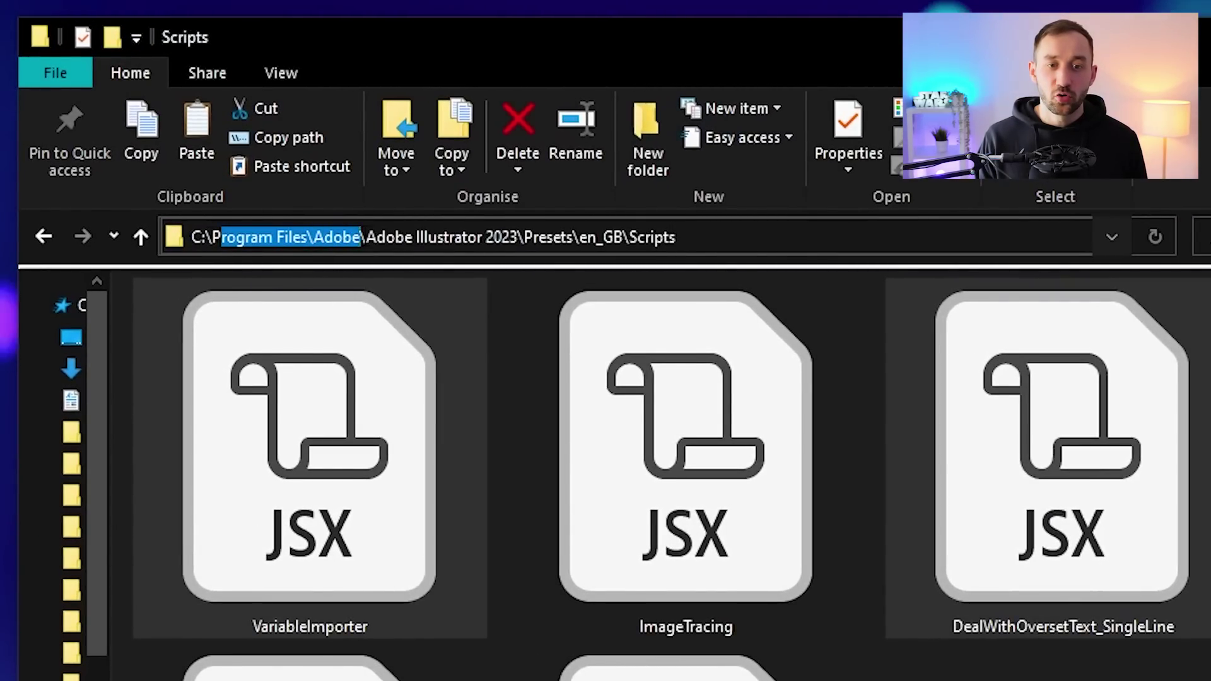
{"action": "left_click", "coordinate": [361, 237]}
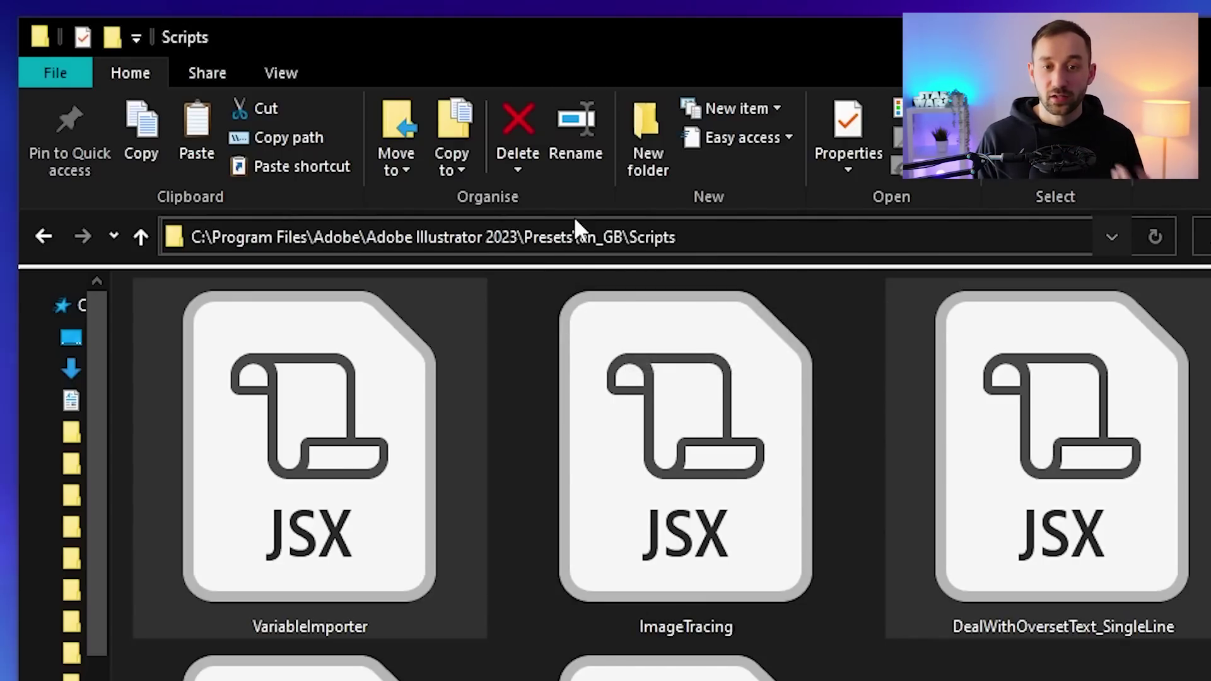
{"action": "key", "text": "Right"}
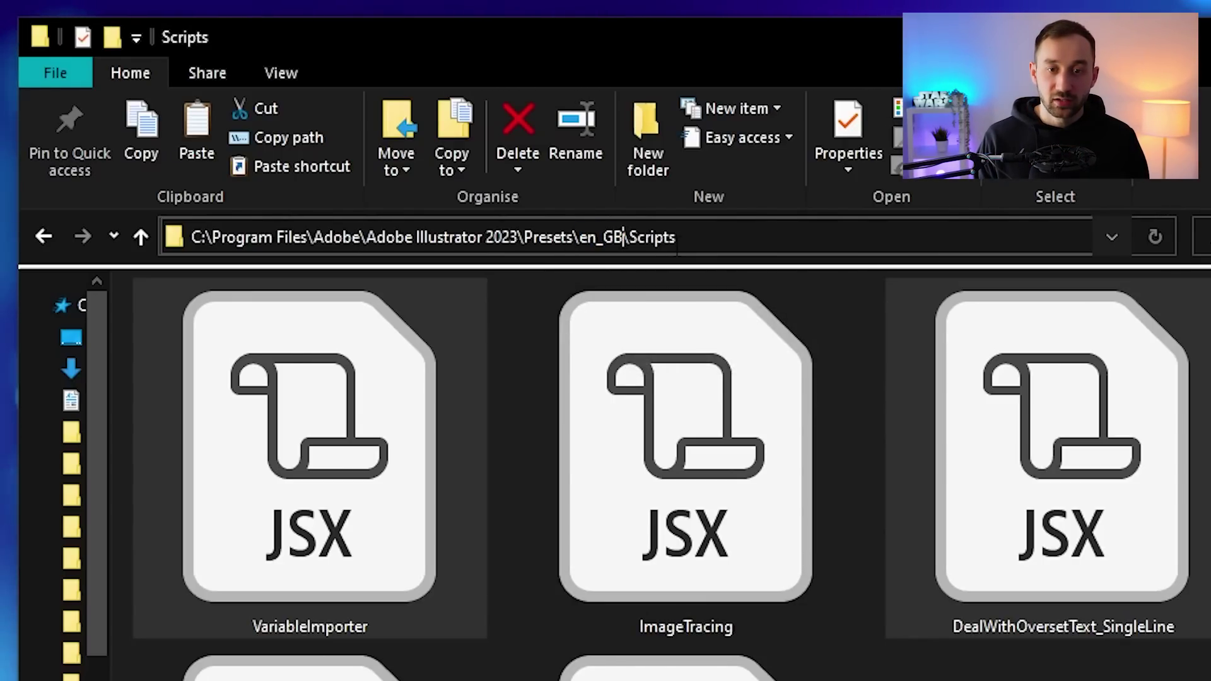
{"action": "left_click", "coordinate": [1053, 662]}
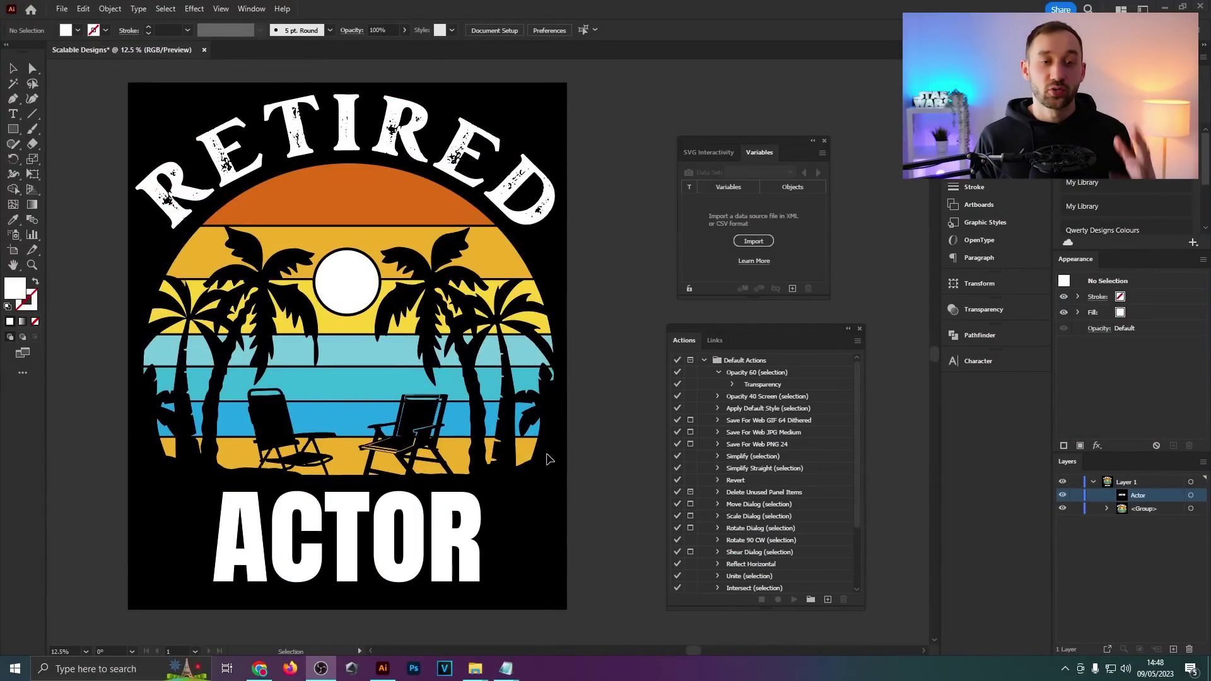
{"action": "left_click", "coordinate": [378, 225]}
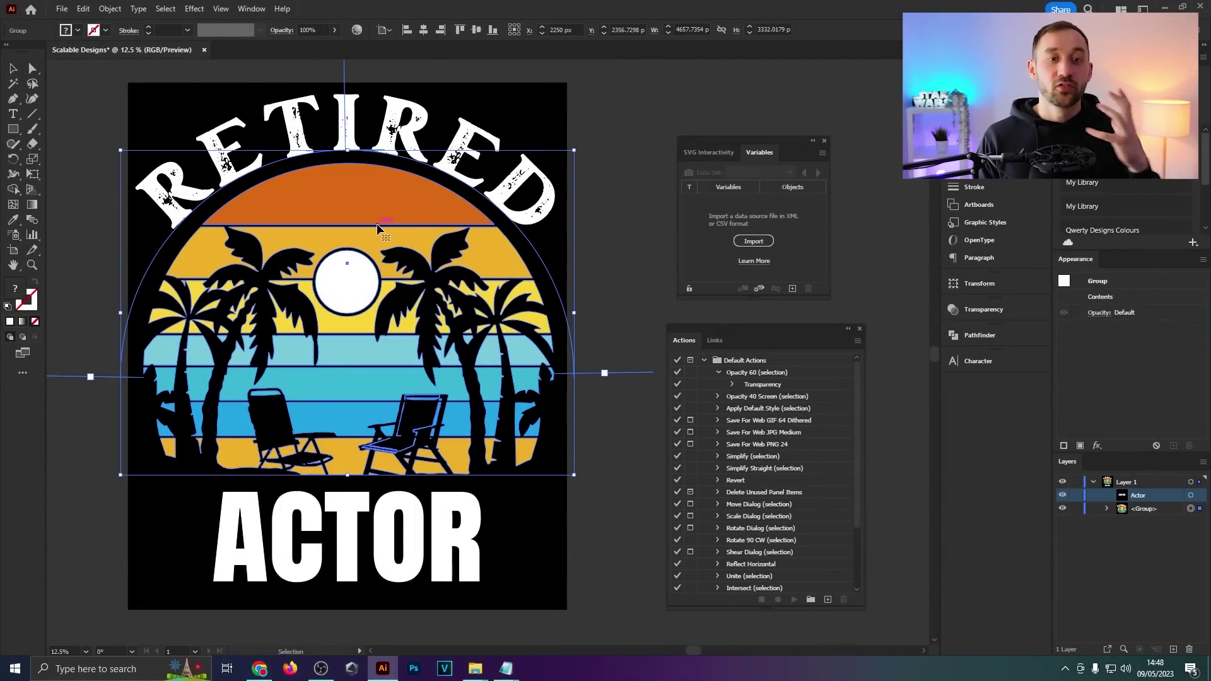
{"action": "left_click", "coordinate": [348, 577]}
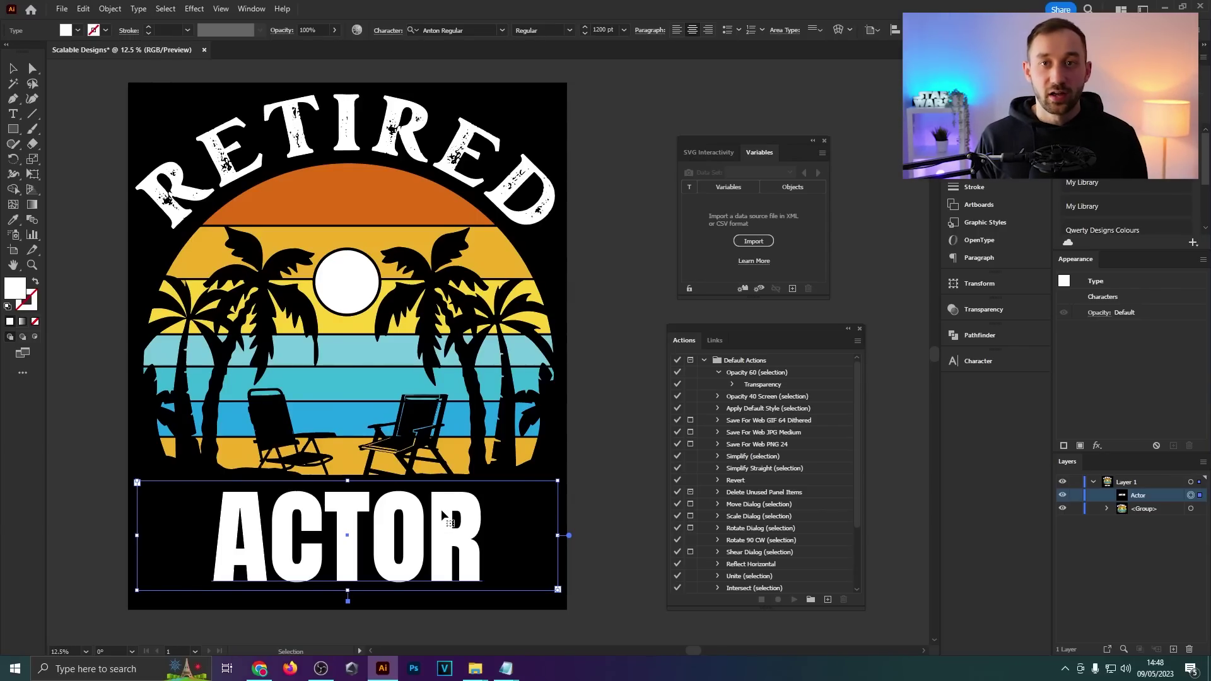
{"action": "left_click", "coordinate": [637, 187]}
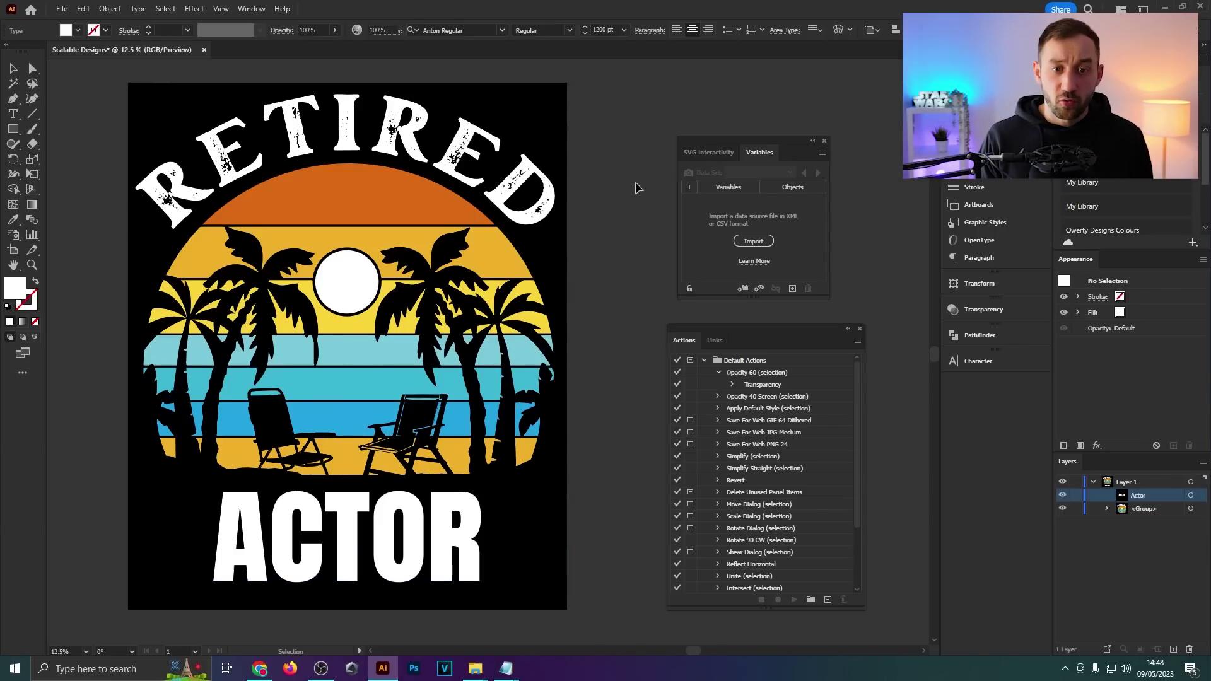
{"action": "left_click", "coordinate": [31, 250]}
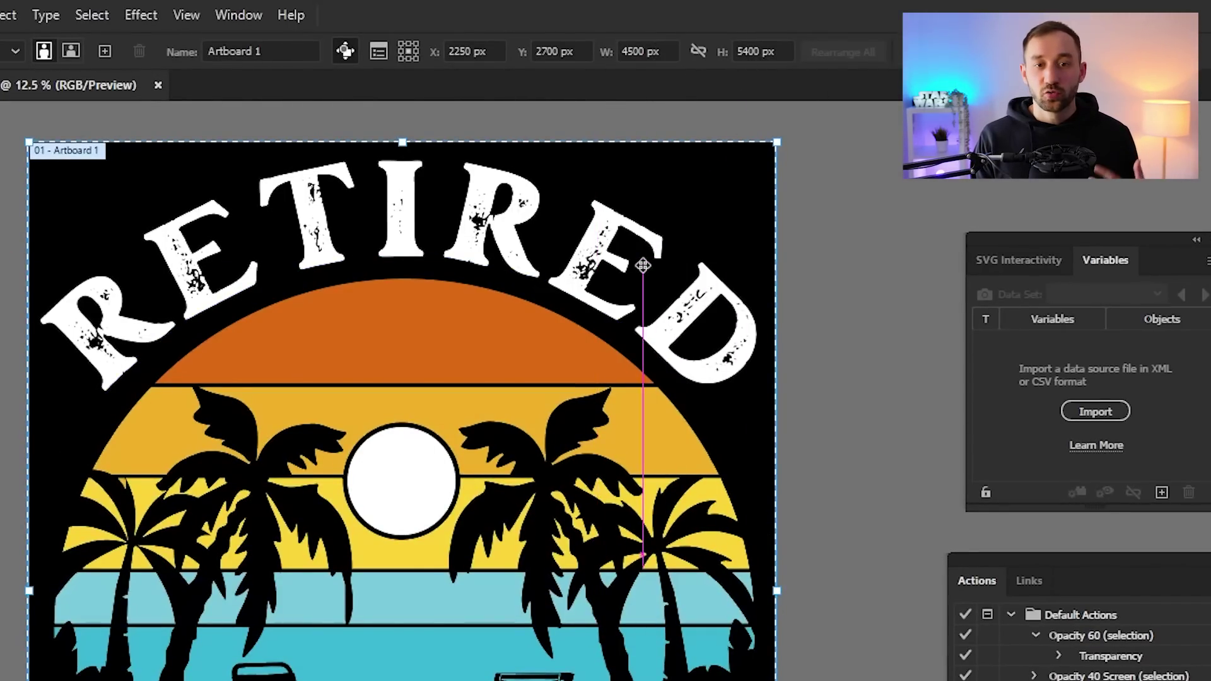
{"action": "key", "text": "v"}
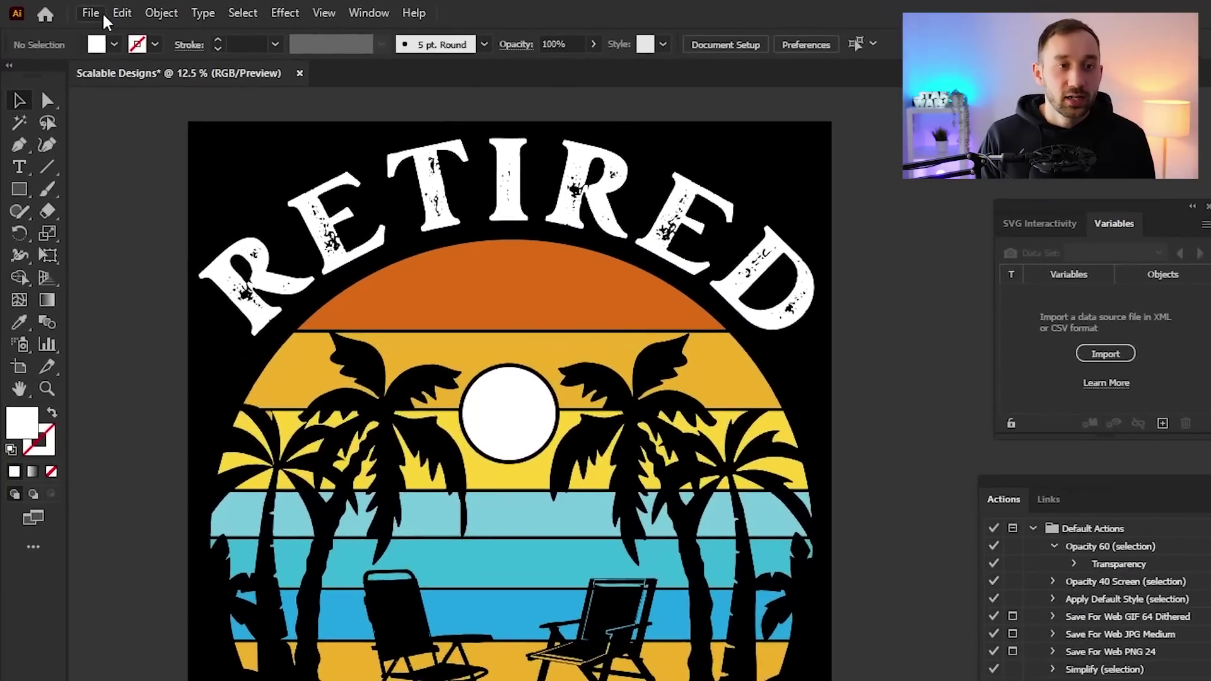
- Open Document Setup and cancel it, leaving the transparency-grid colour unchanged
{"action": "left_click", "coordinate": [65, 9]}
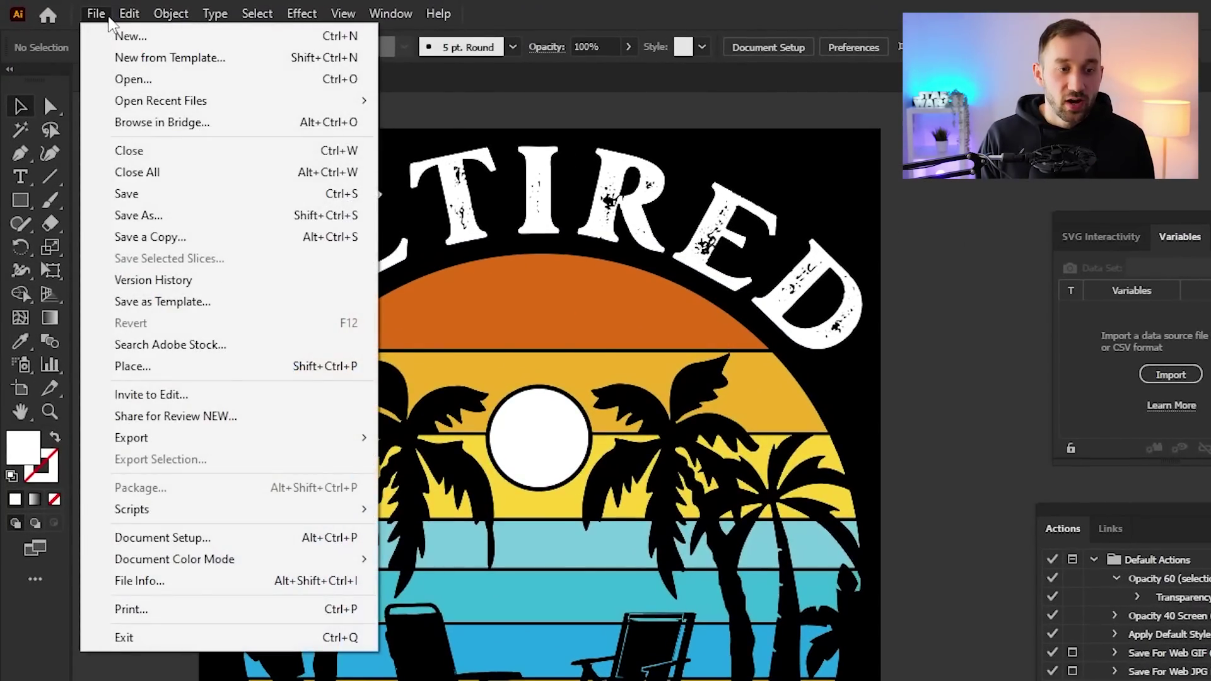
{"action": "left_click", "coordinate": [162, 538]}
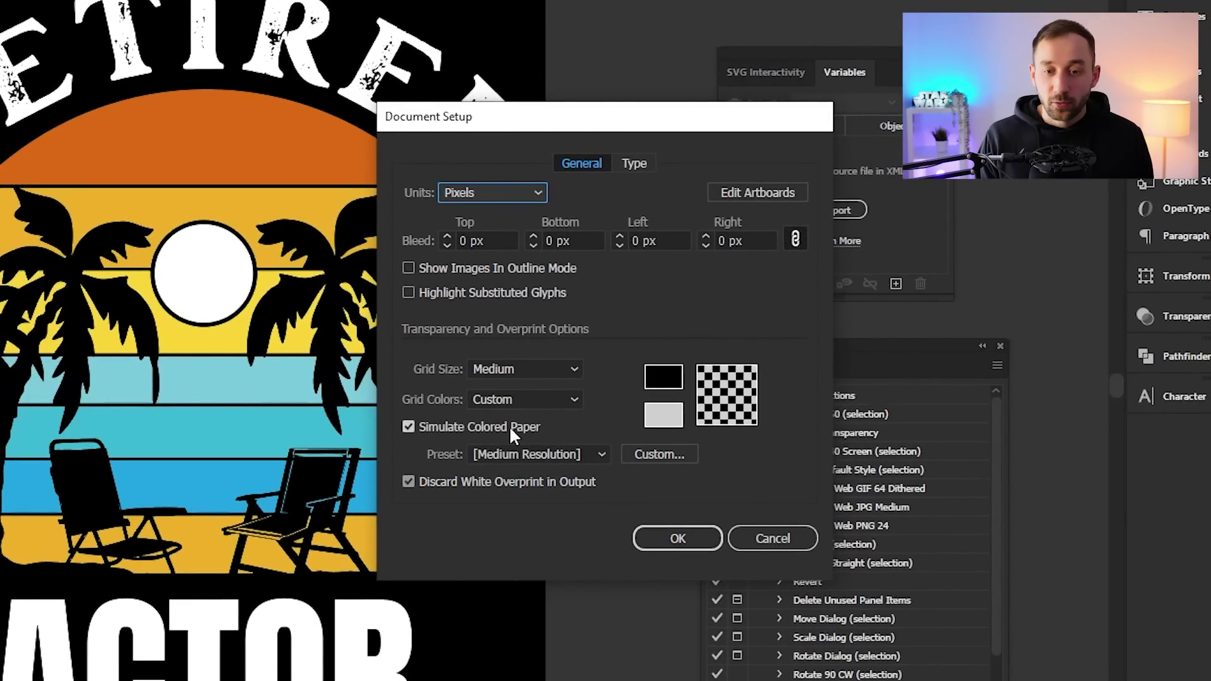
{"action": "left_click", "coordinate": [664, 377]}
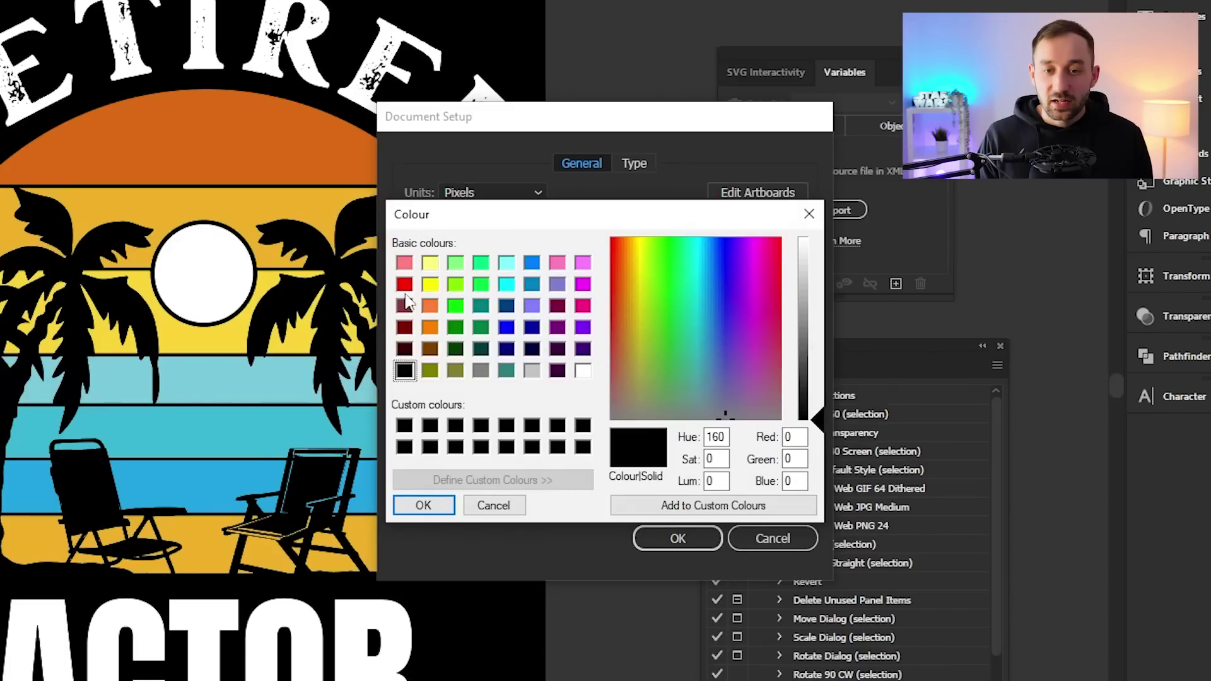
{"action": "left_click", "coordinate": [820, 212]}
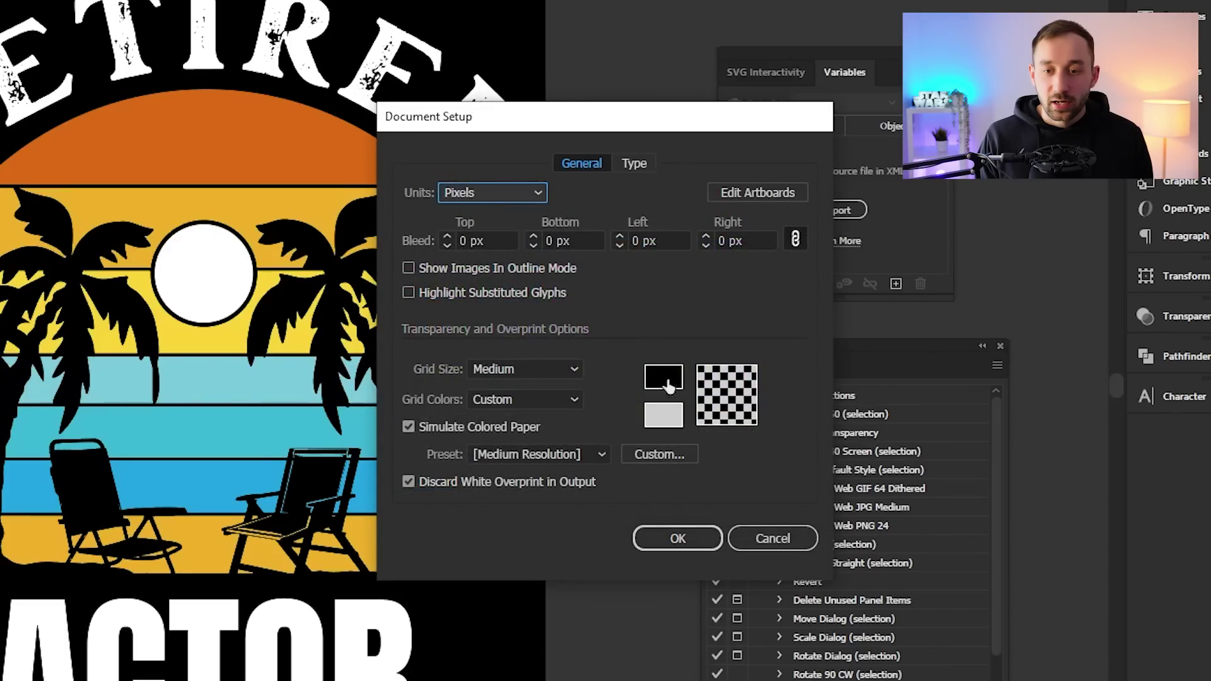
{"action": "left_click", "coordinate": [765, 537]}
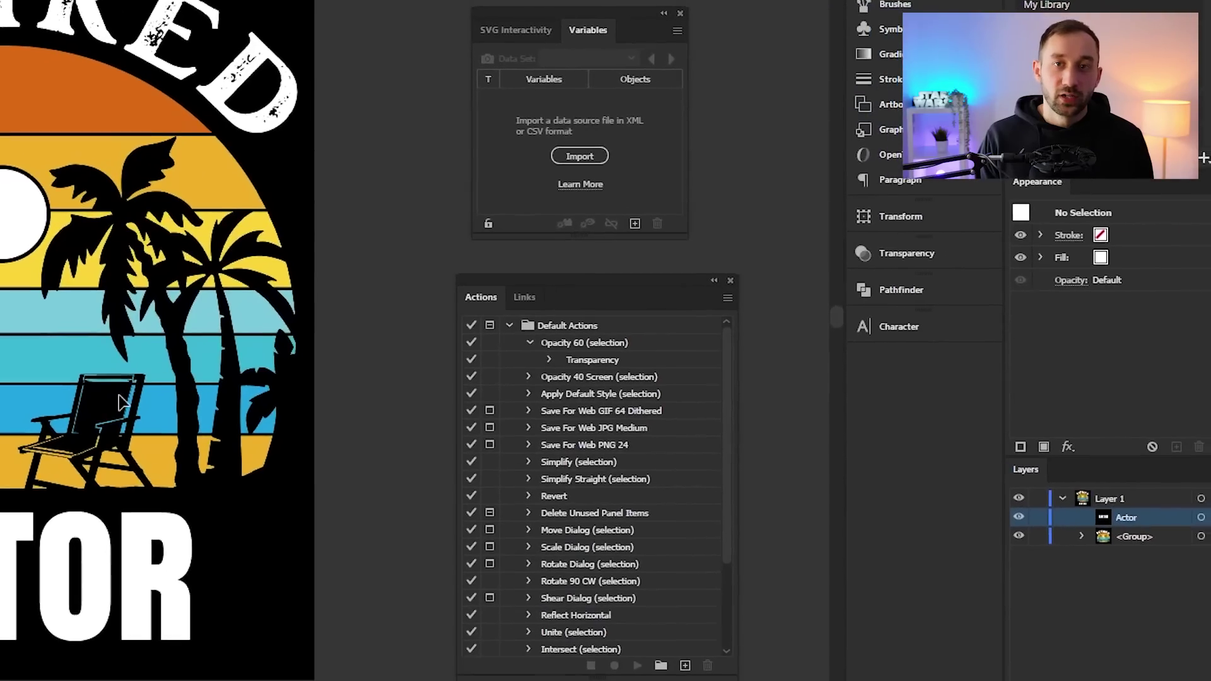
- Arrange the Actions panel and show the Variables panel via the Window menu
{"action": "mouse_move", "coordinate": [547, 278]}
{"action": "left_mouse_down"}
{"action": "mouse_move", "coordinate": [560, 277]}
{"action": "mouse_move", "coordinate": [535, 282]}
{"action": "left_mouse_up"}
{"action": "mouse_move", "coordinate": [549, 10]}
{"action": "left_mouse_down"}
{"action": "mouse_move", "coordinate": [524, 10]}
{"action": "mouse_move", "coordinate": [551, 11]}
{"action": "left_mouse_up"}
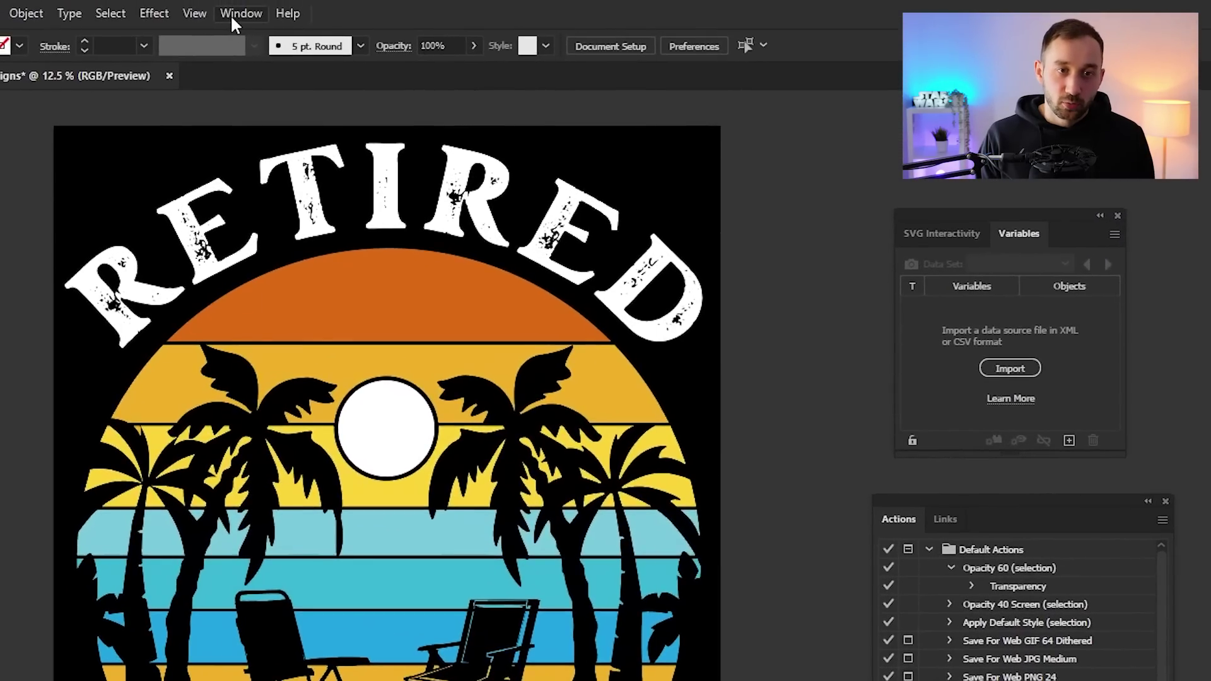
{"action": "left_click", "coordinate": [231, 15]}
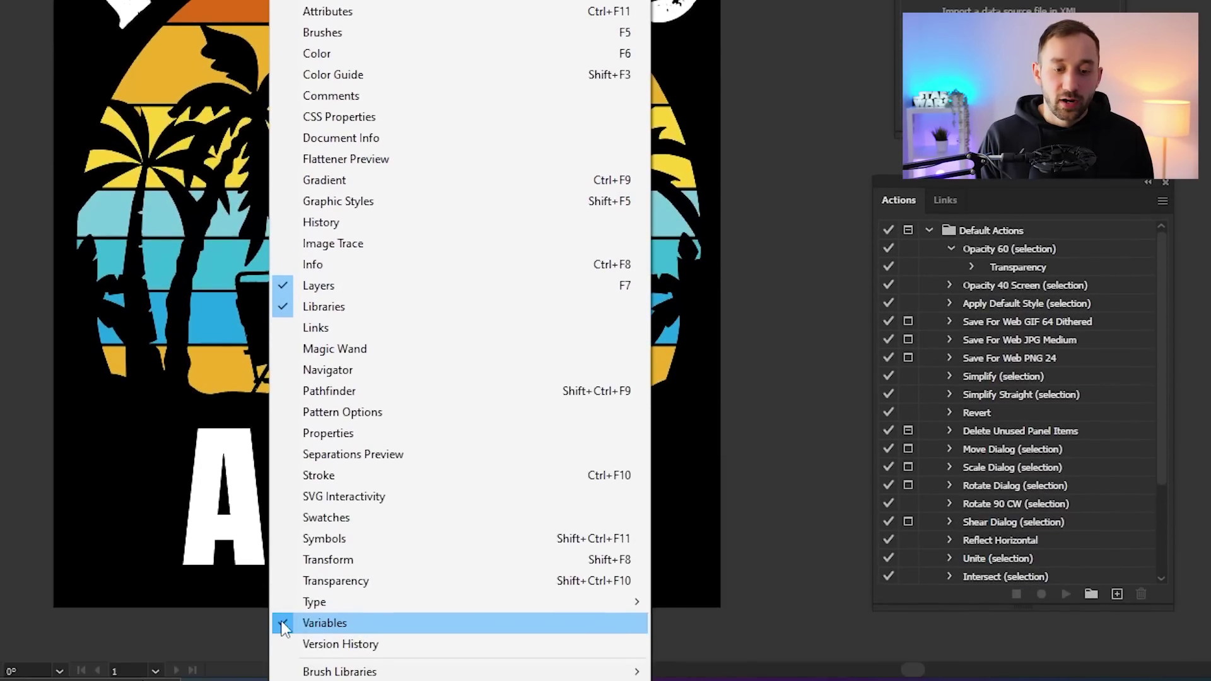
{"action": "left_click", "coordinate": [413, 626]}
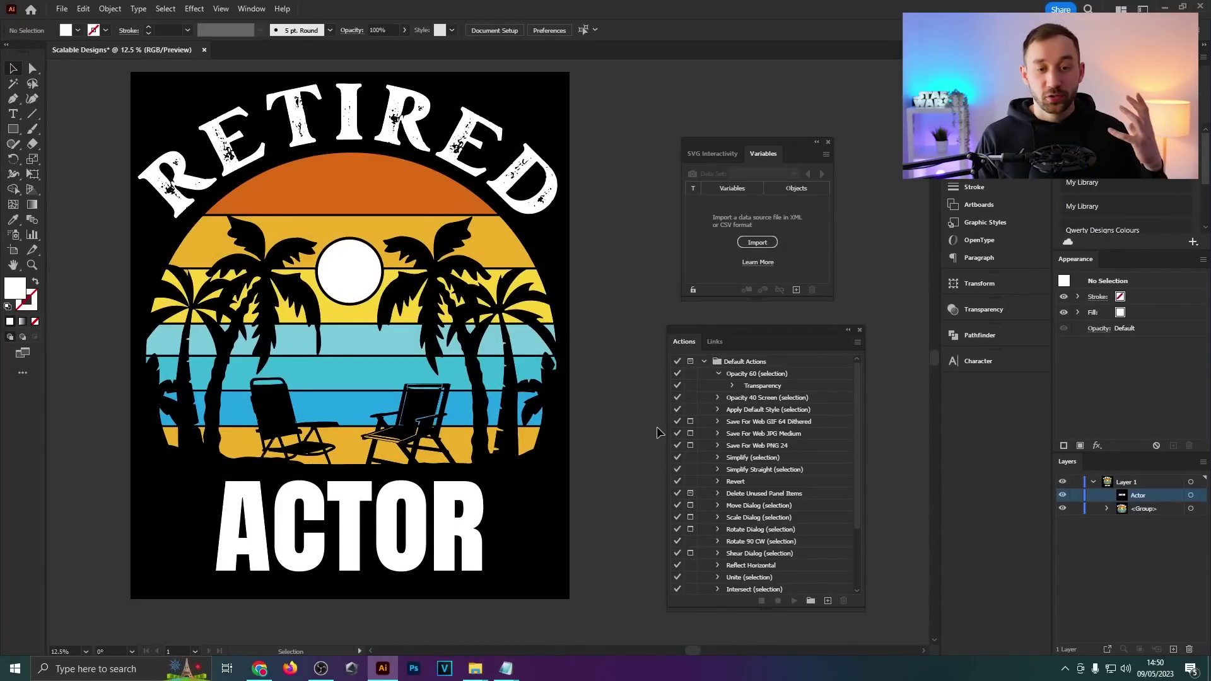
{"action": "left_click", "coordinate": [416, 518]}
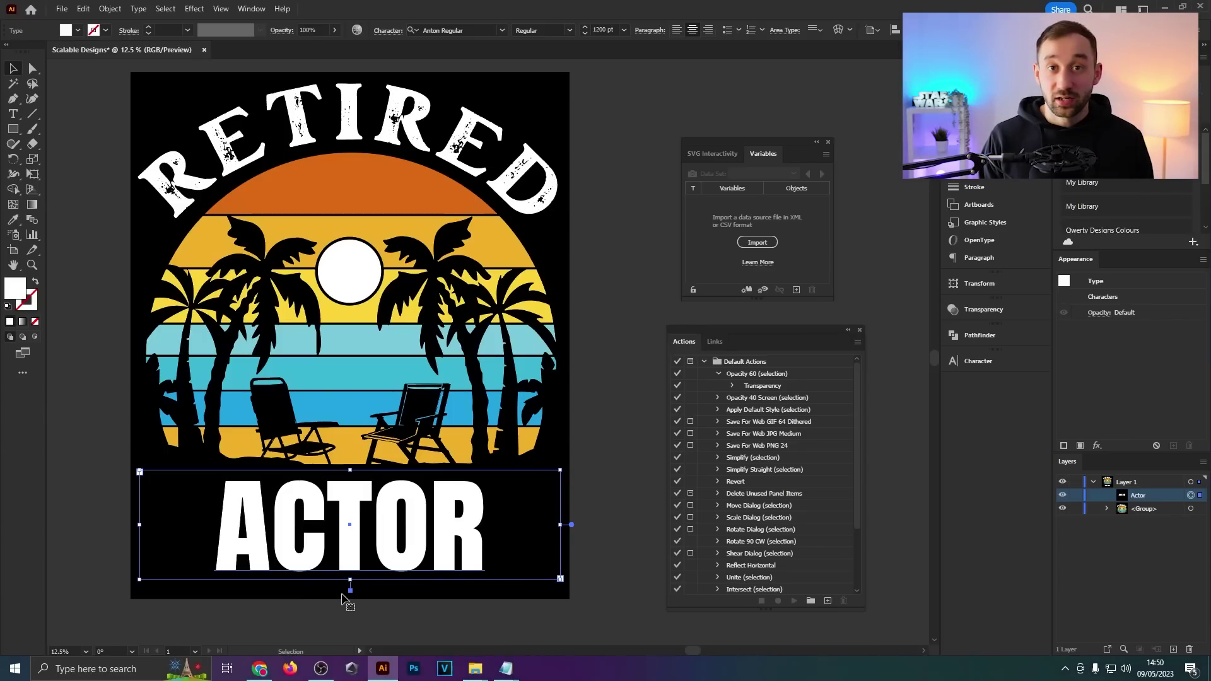
{"action": "scroll", "coordinate": [345, 601], "scroll_direction": "down", "scroll_amount": 3}
{"action": "left_click", "coordinate": [352, 438]}
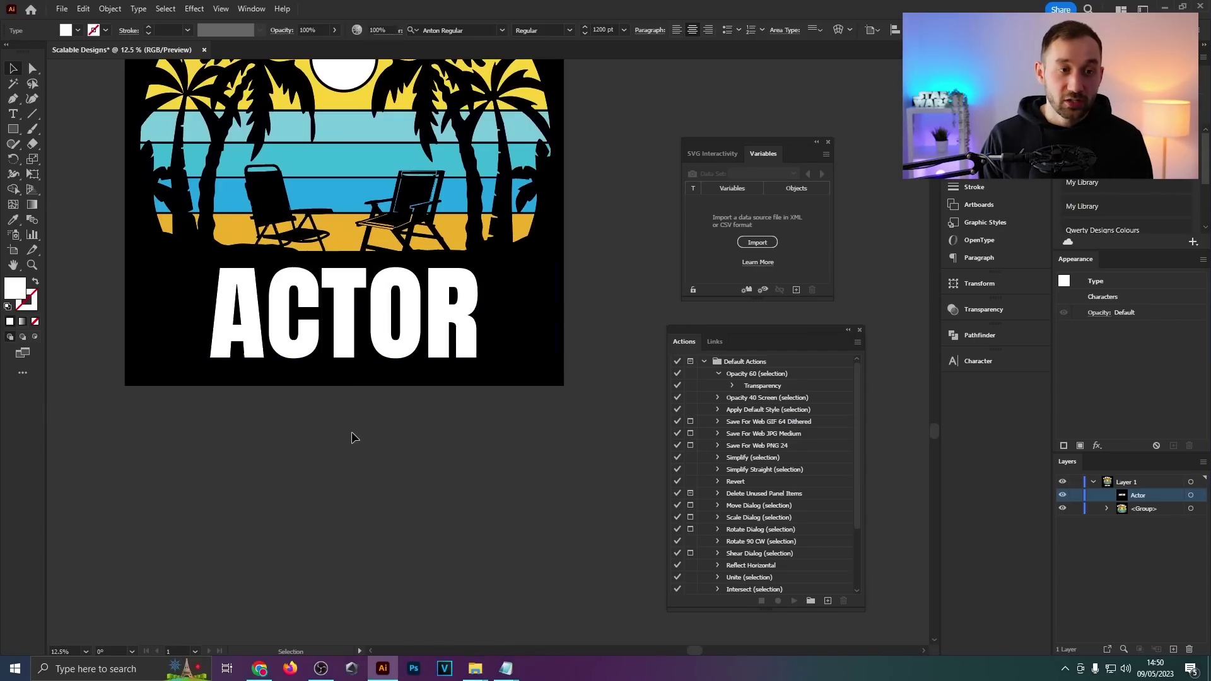
{"action": "left_click", "coordinate": [12, 116]}
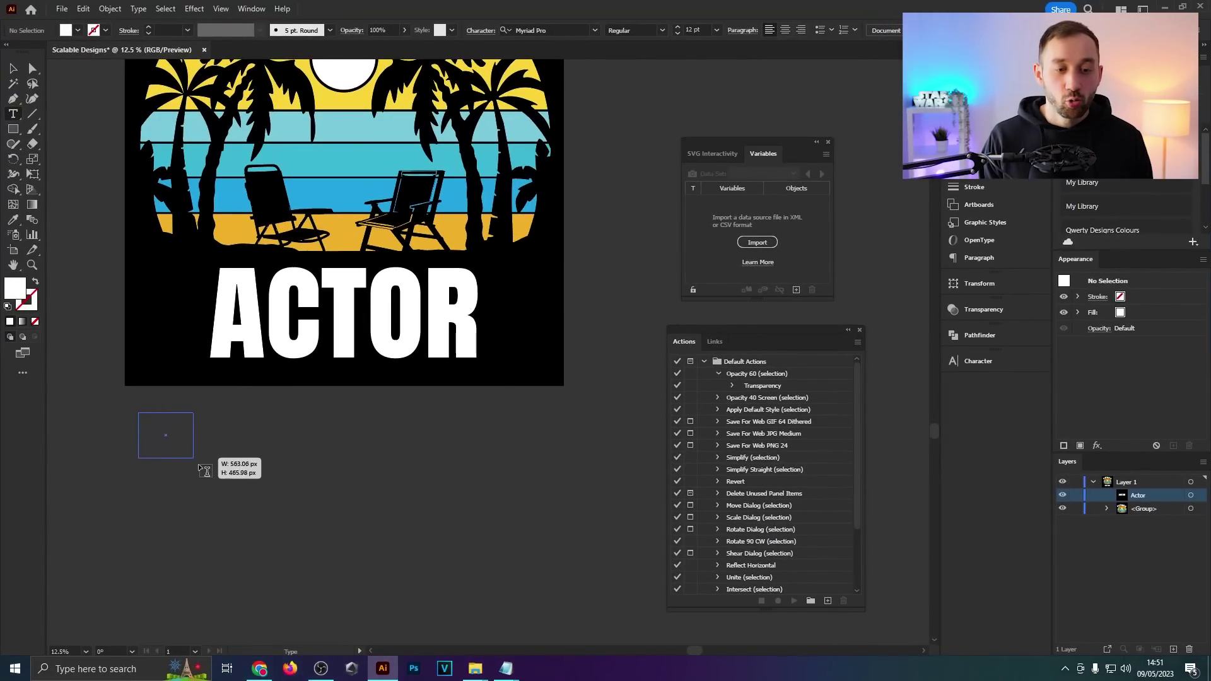
{"action": "left_click_drag", "start_coordinate": [203, 469], "coordinate": [563, 531]}
{"action": "key", "text": "BackSpace"}
{"action": "key", "text": "Escape"}
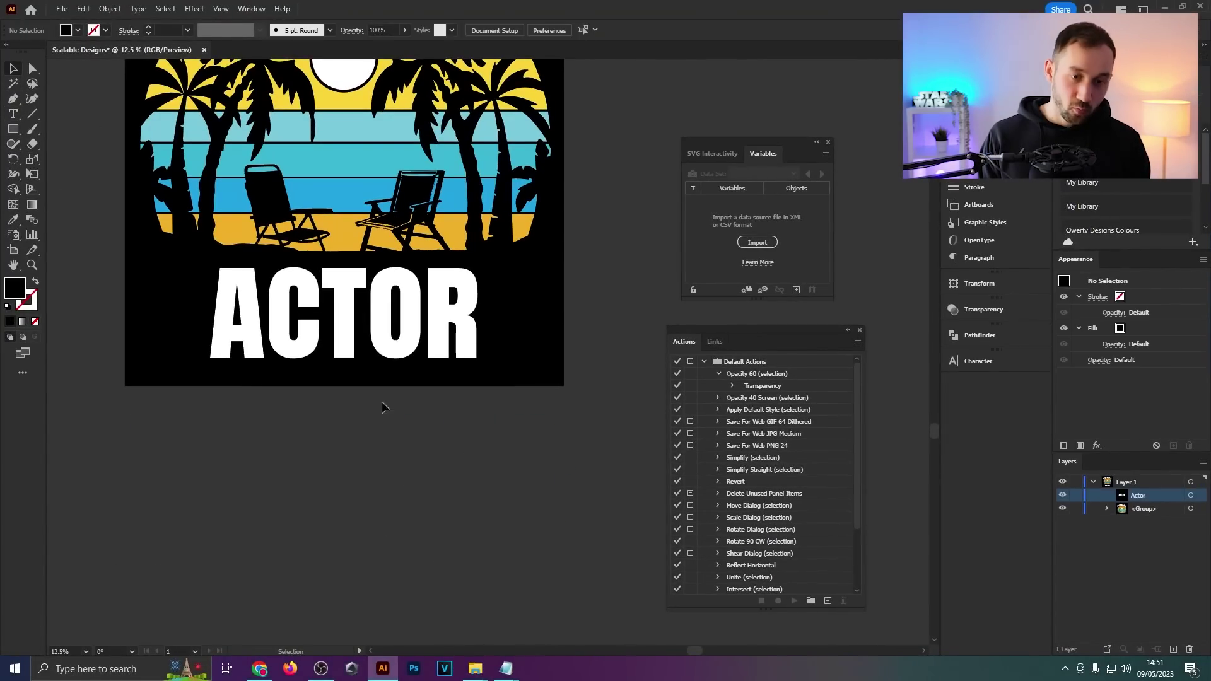
{"action": "left_click", "coordinate": [554, 312]}
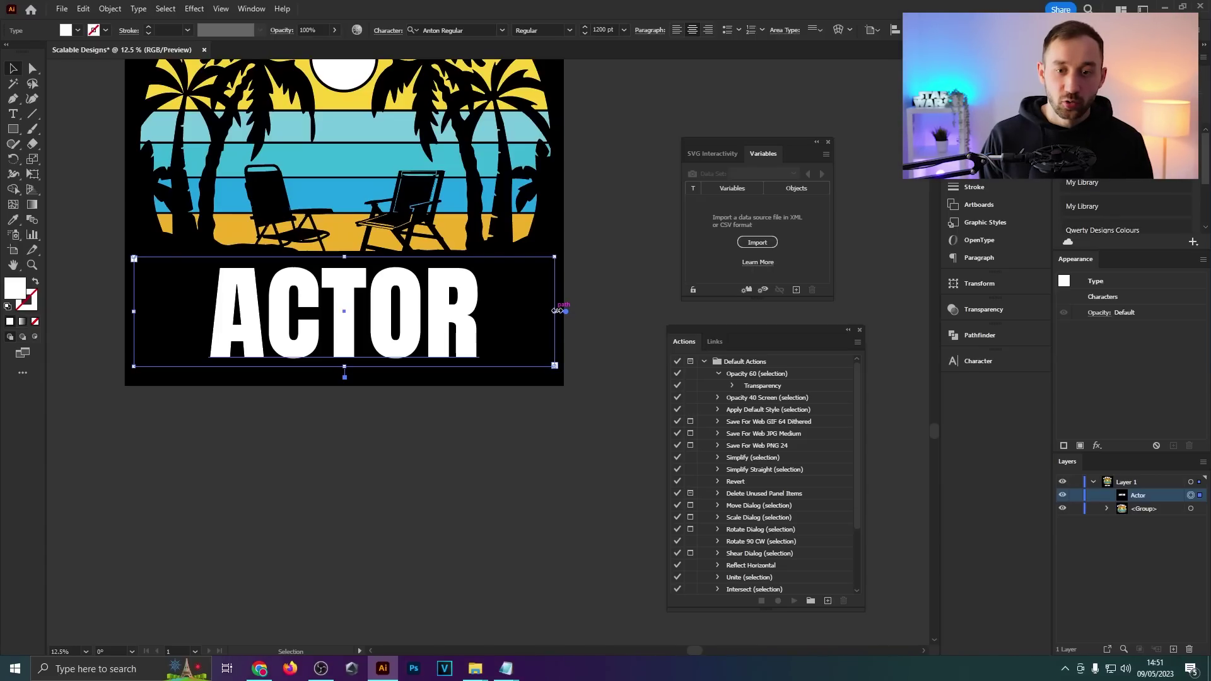
{"action": "scroll", "coordinate": [142, 299], "scroll_direction": "up", "scroll_amount": 2}
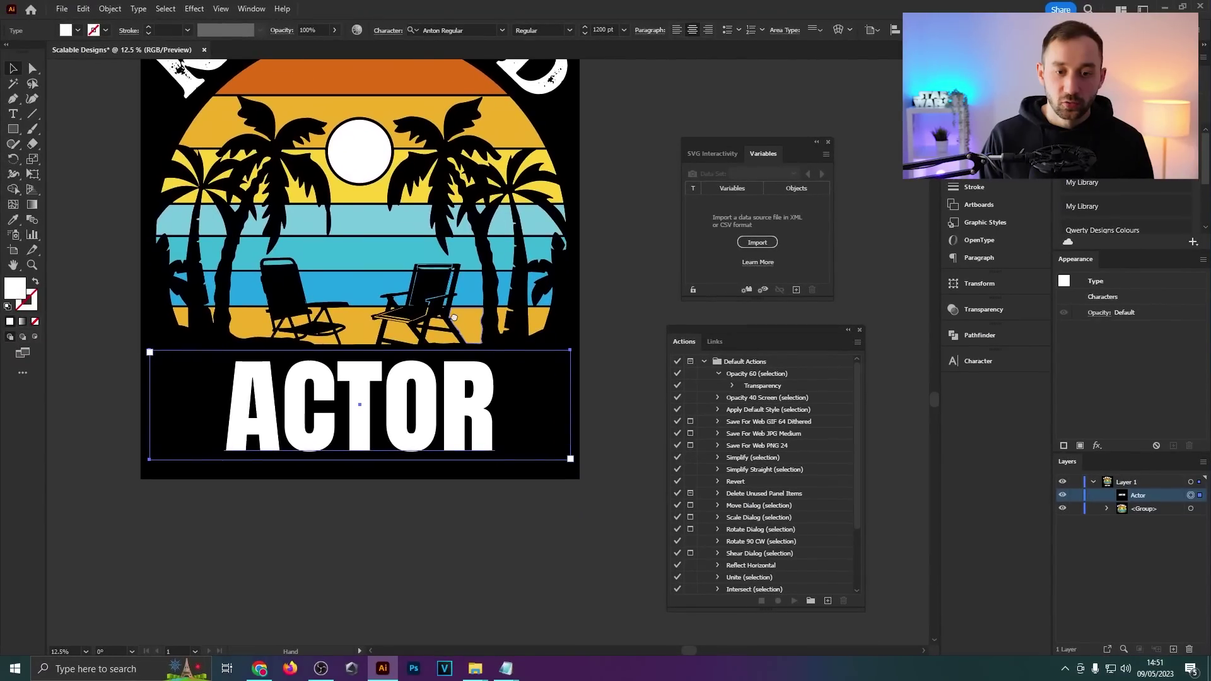
{"action": "left_click_drag", "start_coordinate": [454, 317], "coordinate": [449, 422]}
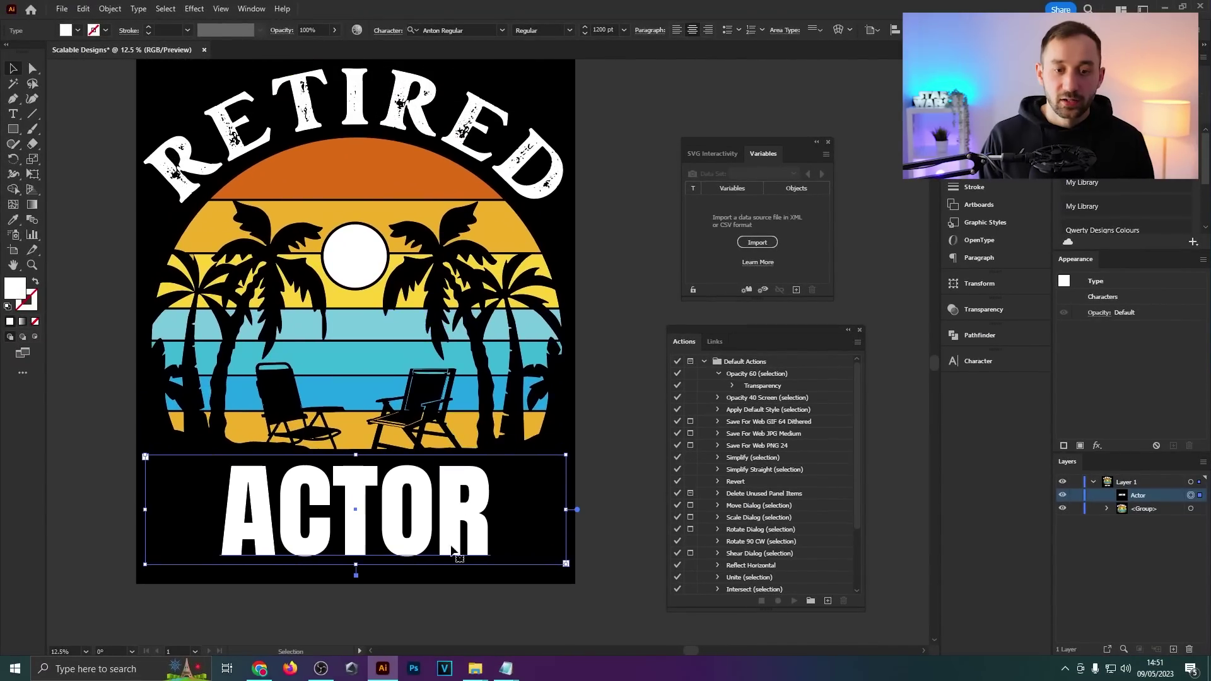
{"action": "left_click_drag", "start_coordinate": [329, 539], "coordinate": [298, 509]}
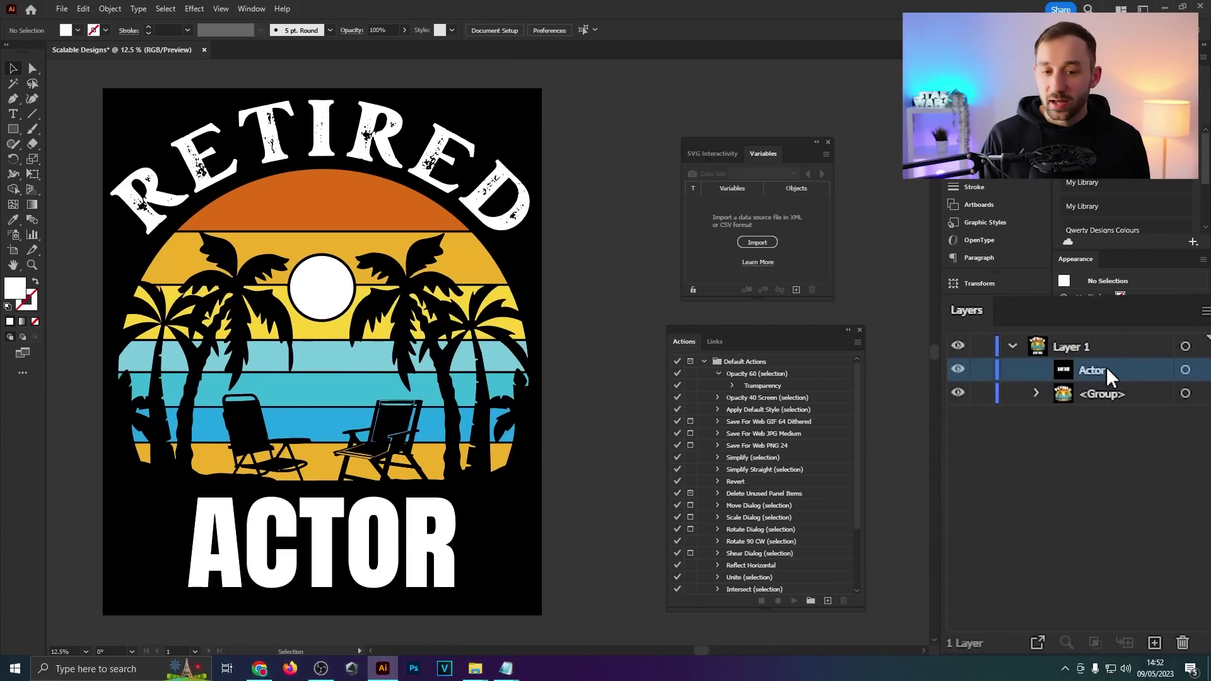
- Select the ACTOR text and rename its Actor layer to variable1
{"action": "left_click", "coordinate": [361, 544]}
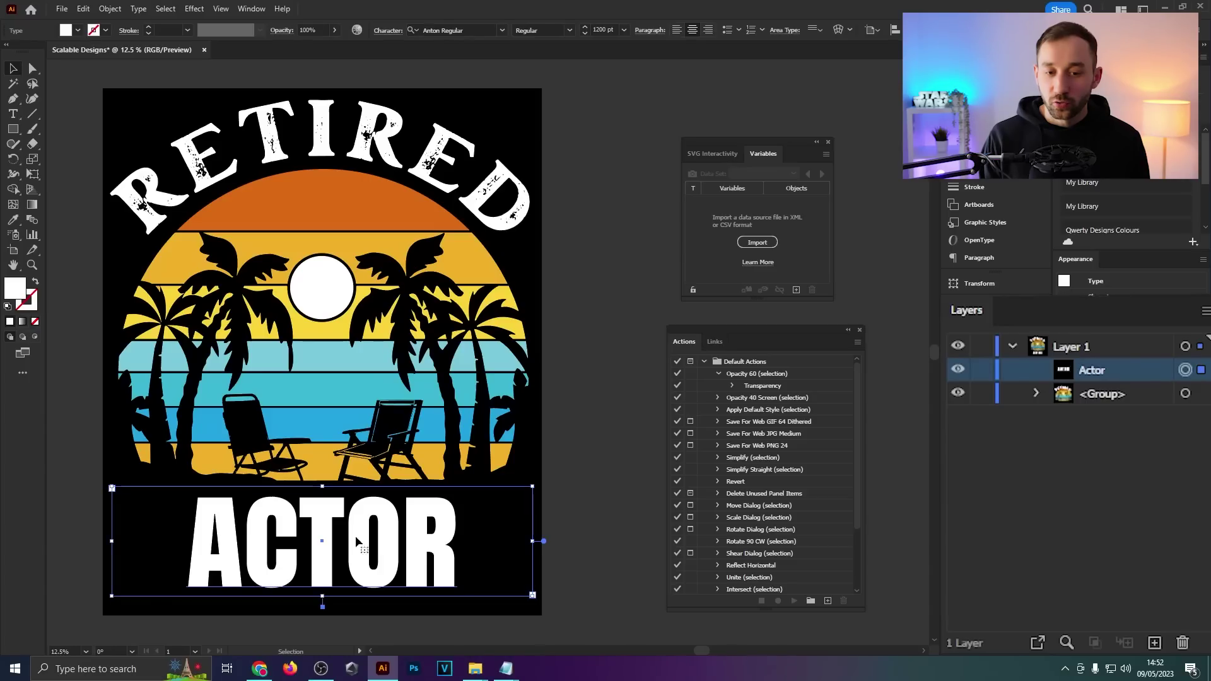
{"action": "double_click", "coordinate": [1088, 368]}
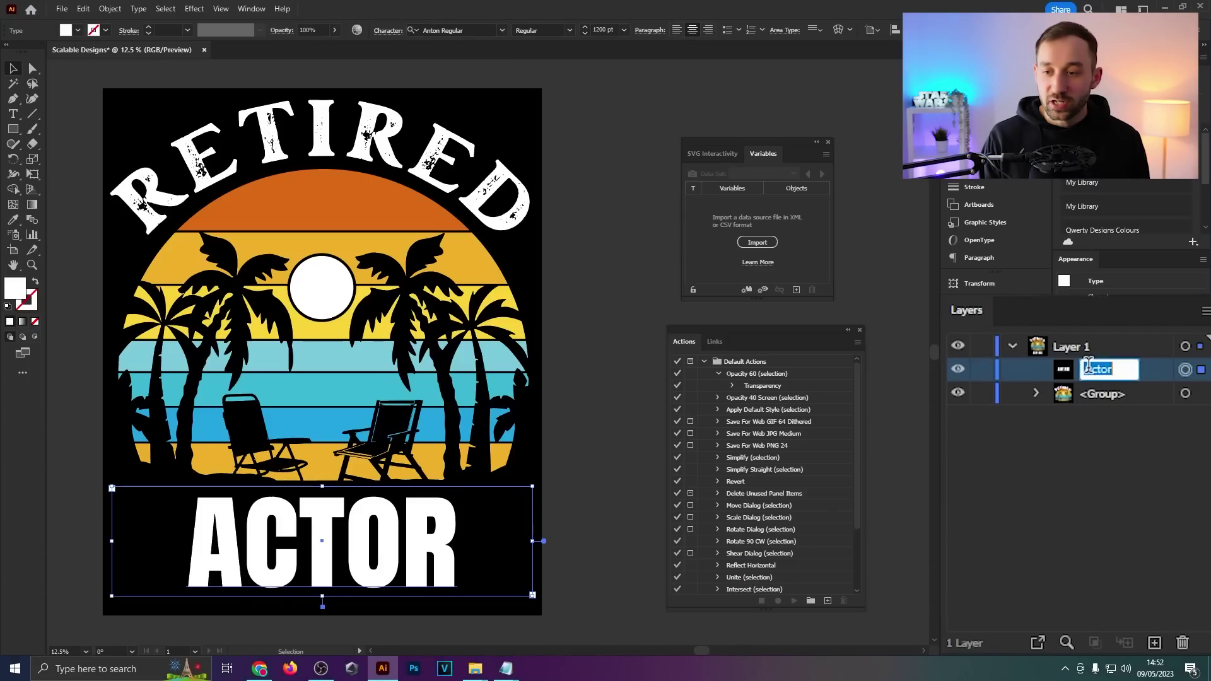
{"action": "type", "text": "variabl"}
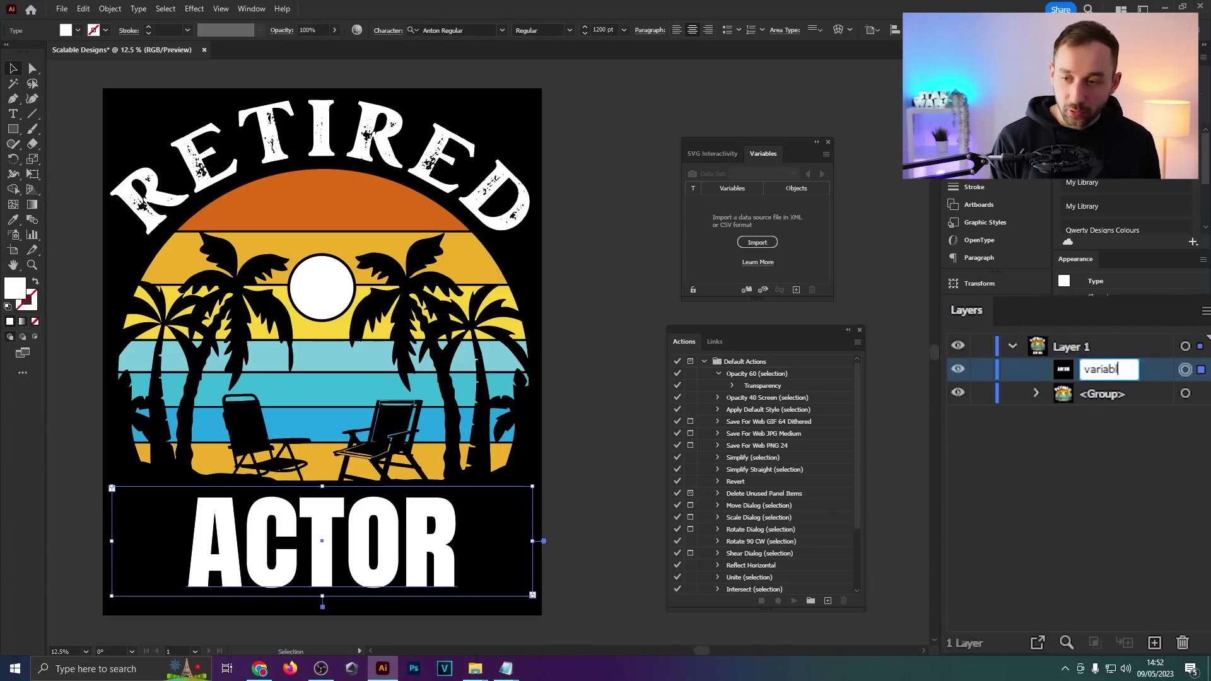
{"action": "type", "text": "e1"}
{"action": "key", "text": "Return"}
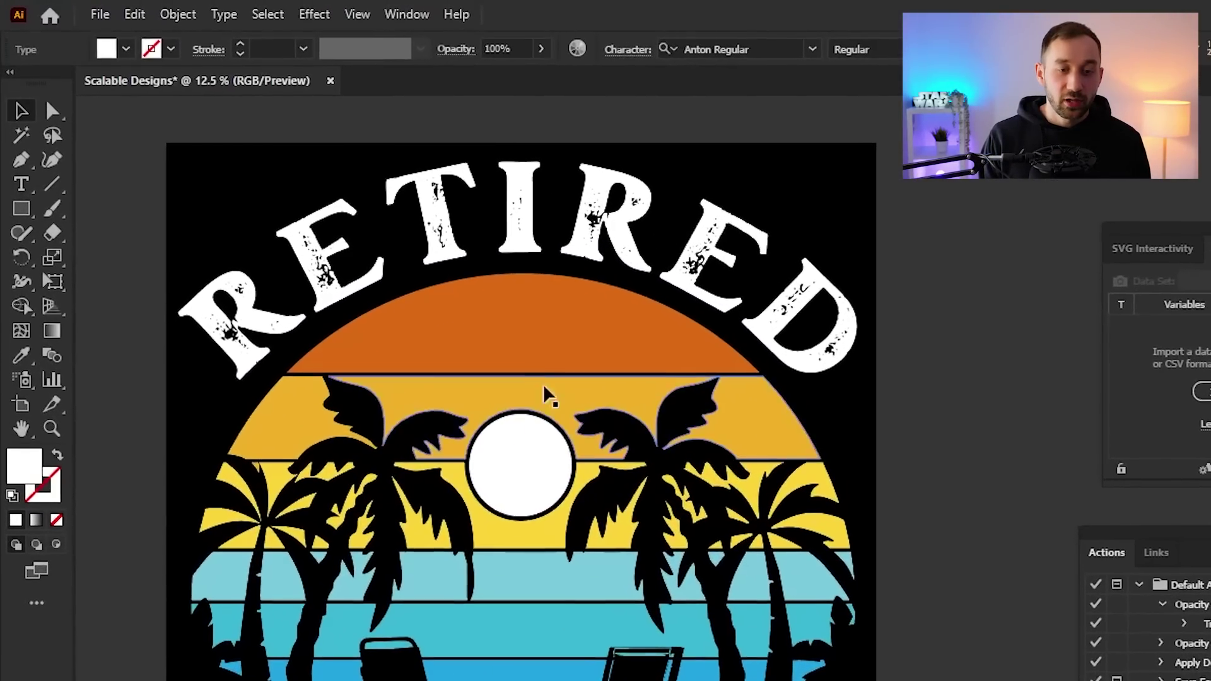
- Run the VariableImporter script and load SCALABLE 500 Job Titles.csv as its data file
{"action": "left_click", "coordinate": [99, 13]}
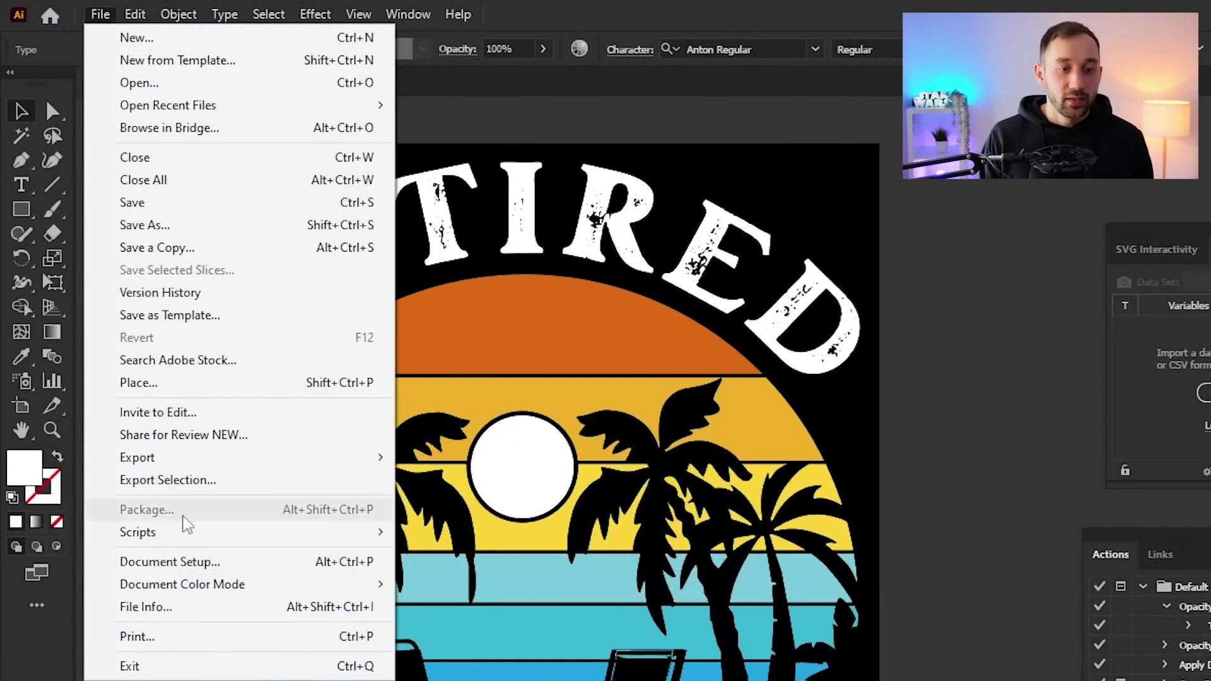
{"action": "mouse_move", "coordinate": [157, 543]}
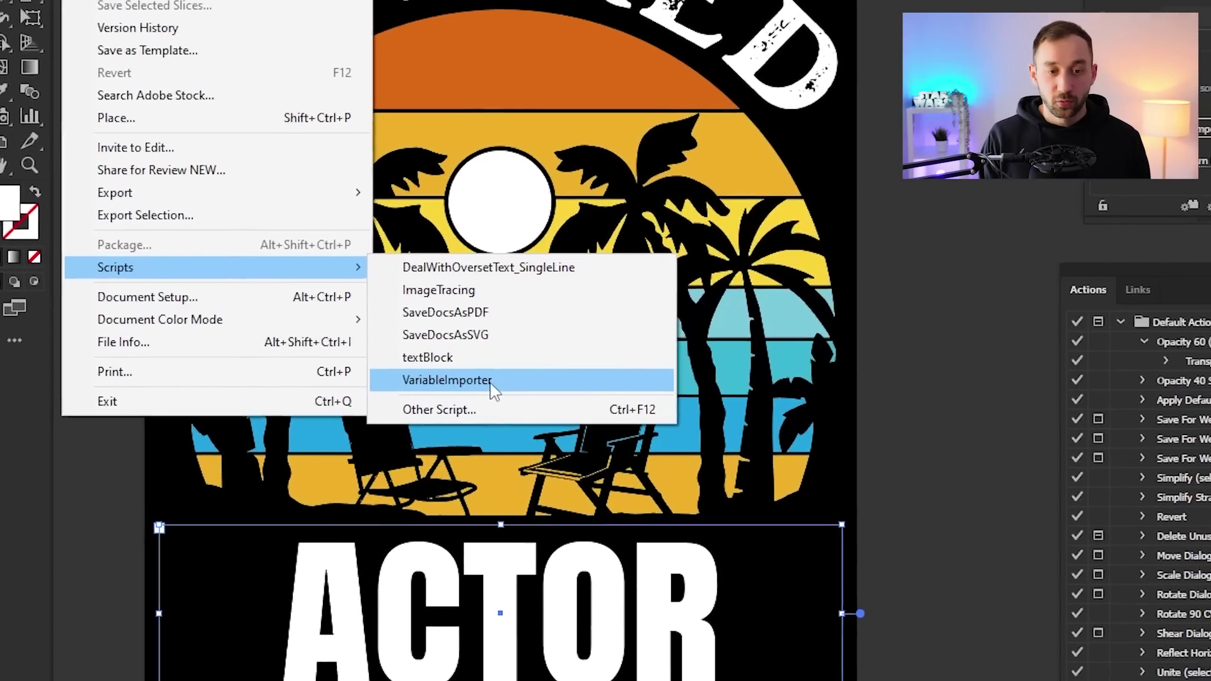
{"action": "left_click", "coordinate": [514, 376]}
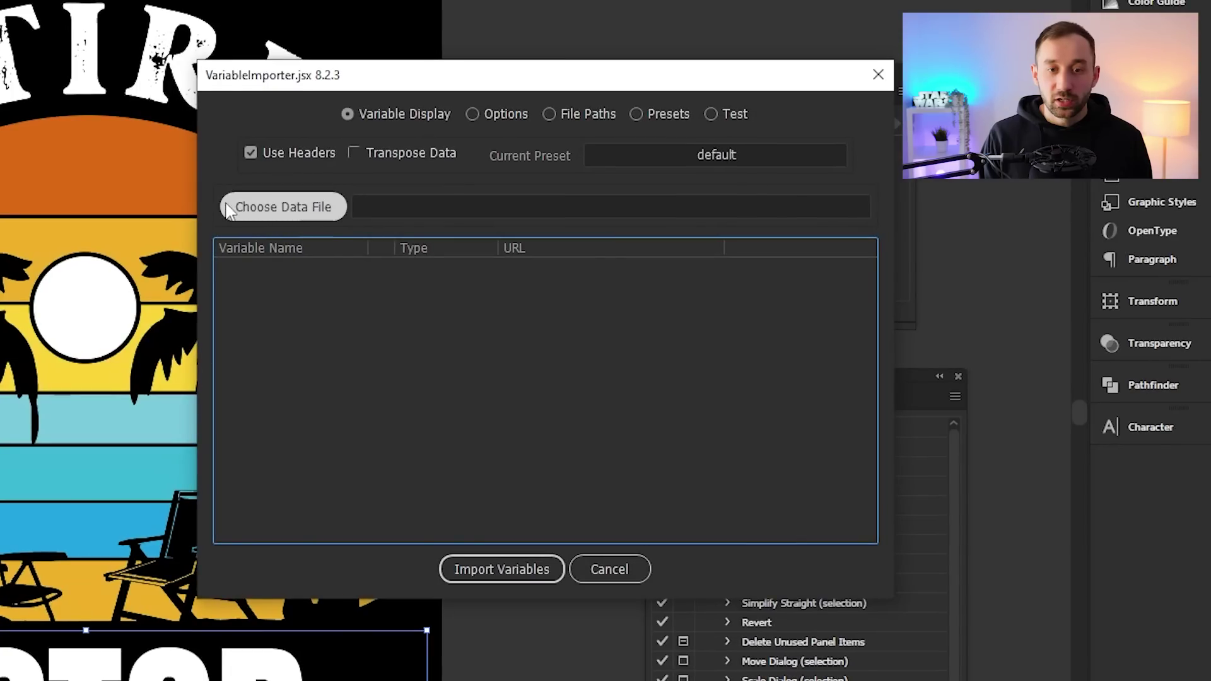
{"action": "left_click", "coordinate": [303, 219]}
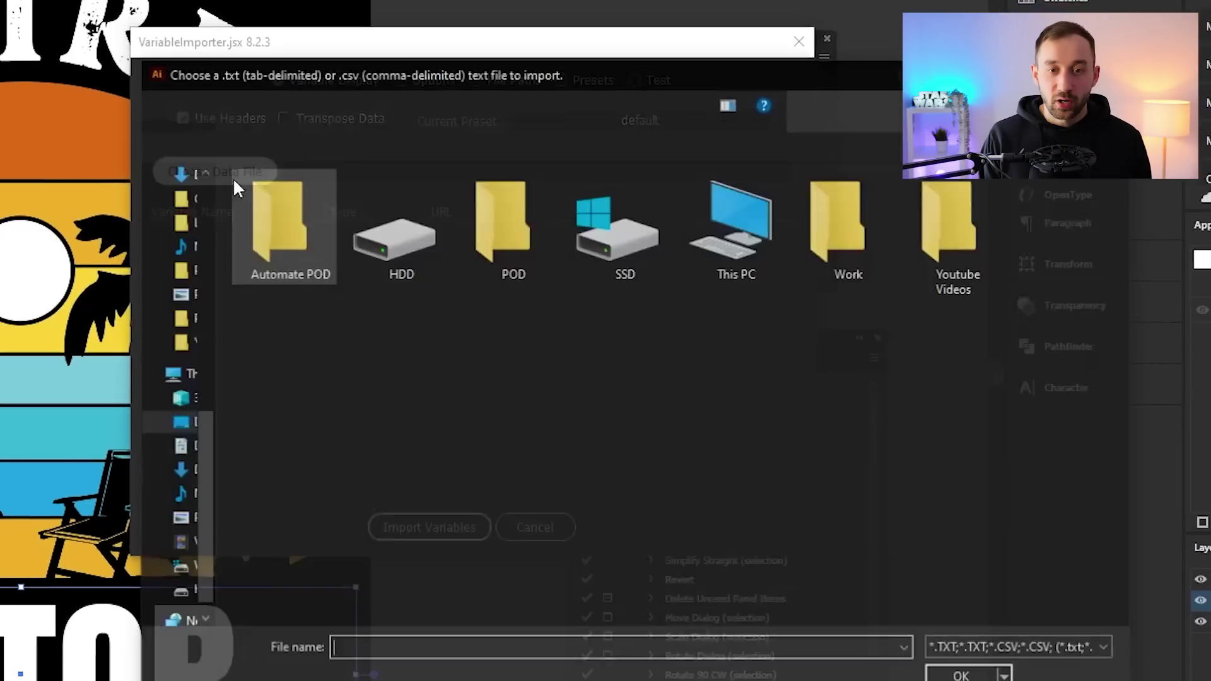
{"action": "left_click", "coordinate": [487, 292]}
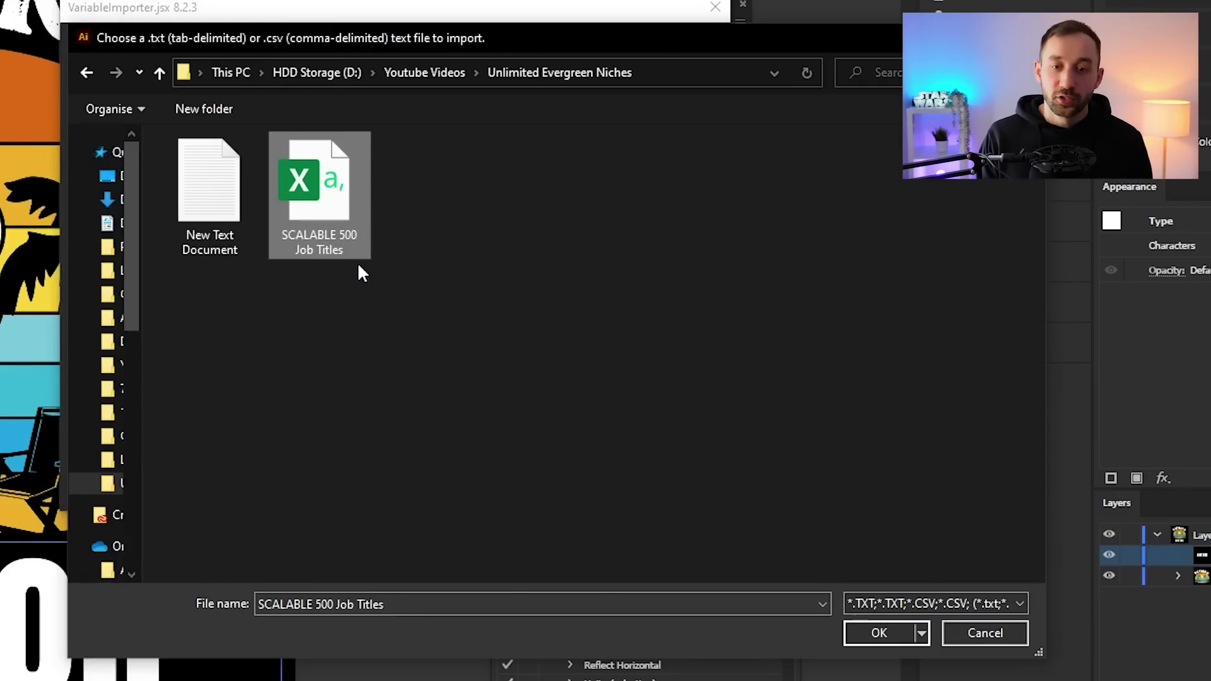
{"action": "double_click", "coordinate": [334, 230]}
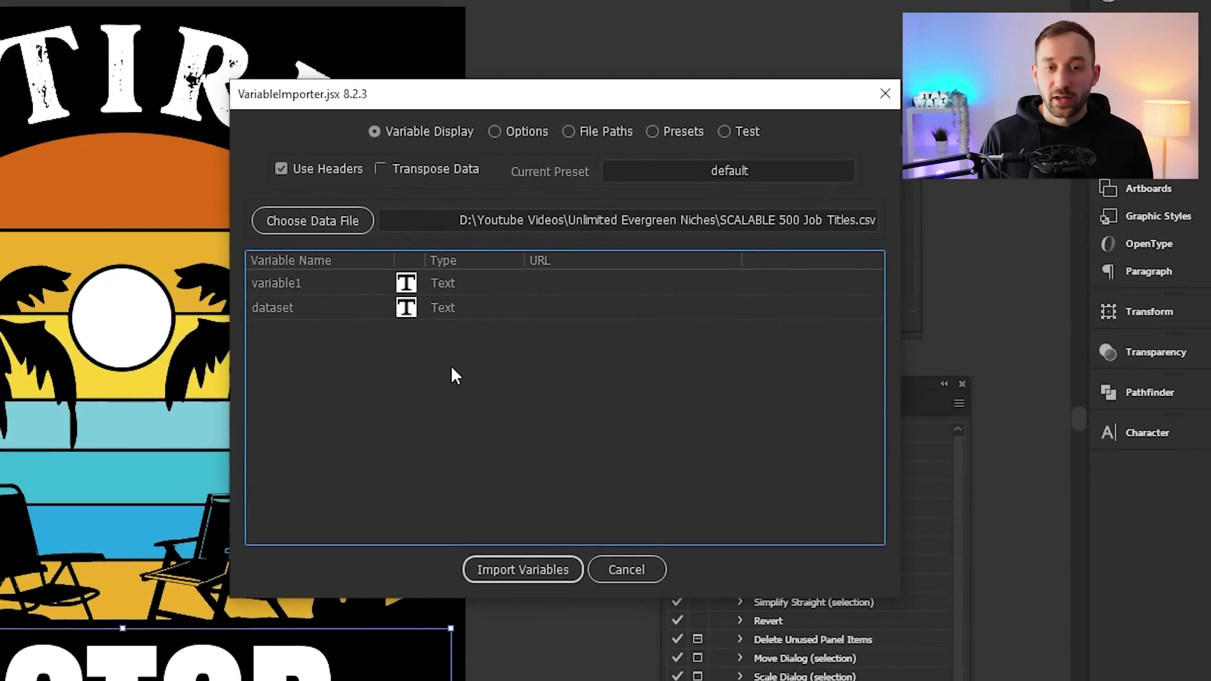
- Set dataset naming Field 1 to Variable 2 Value and Fields 2 and 3 to Nothing
{"action": "left_click", "coordinate": [495, 131]}
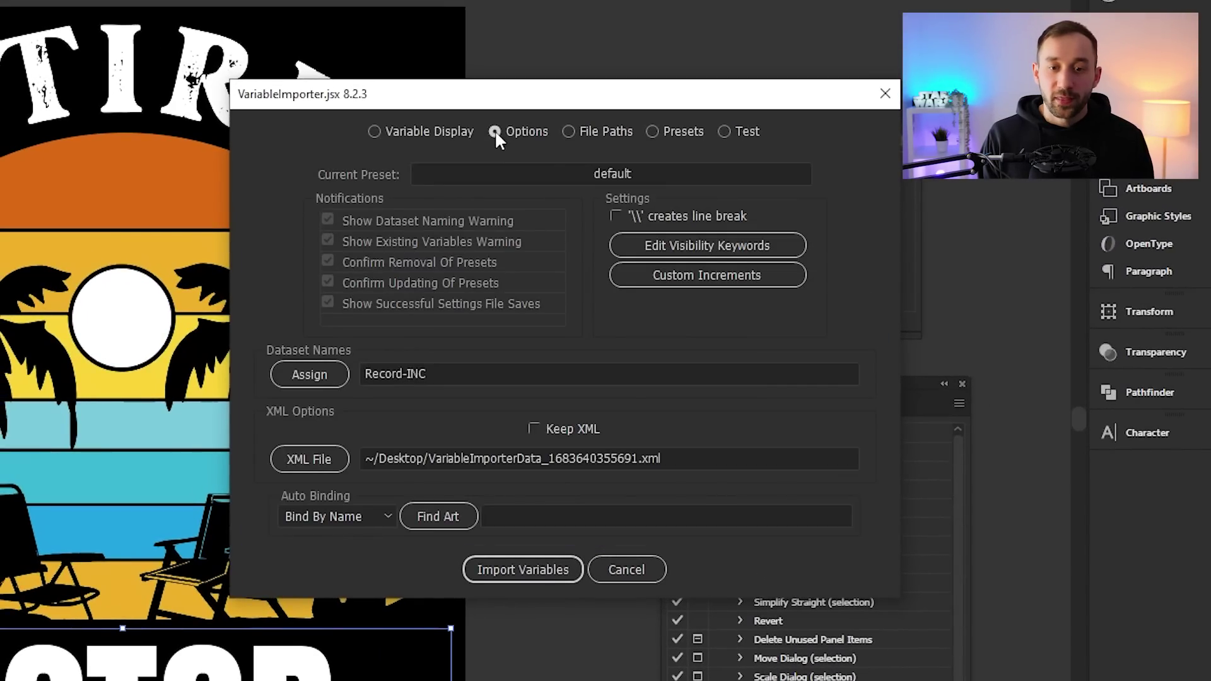
{"action": "left_click", "coordinate": [318, 378]}
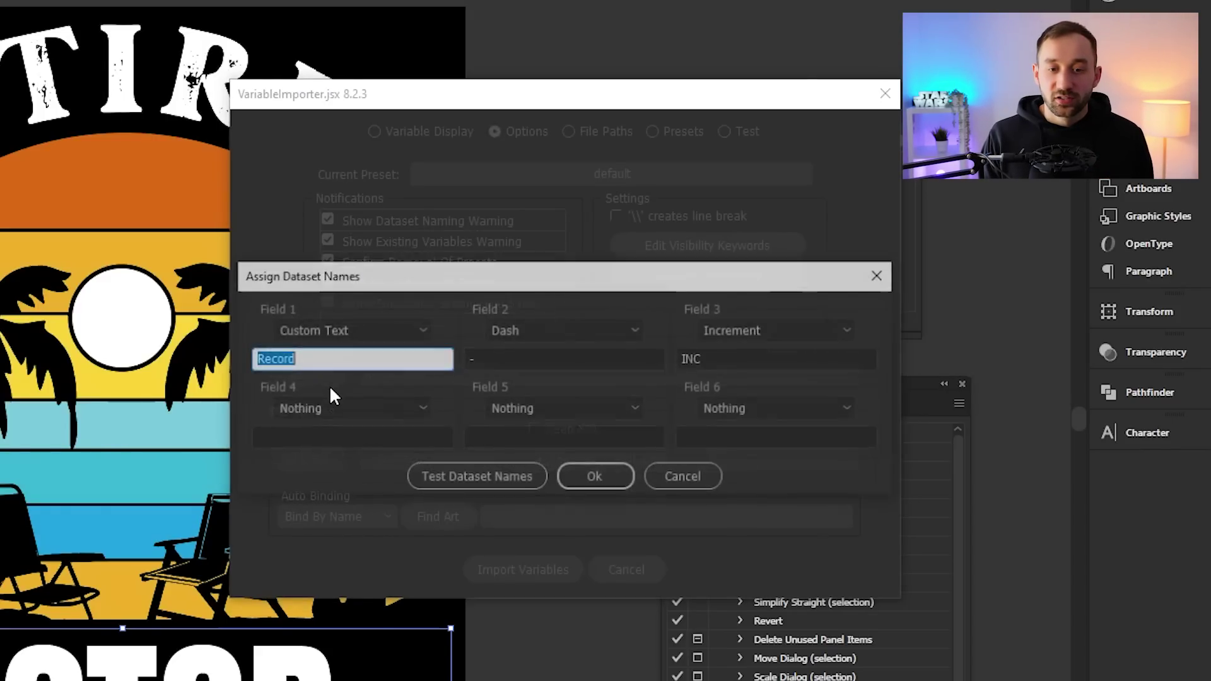
{"action": "left_click", "coordinate": [324, 331]}
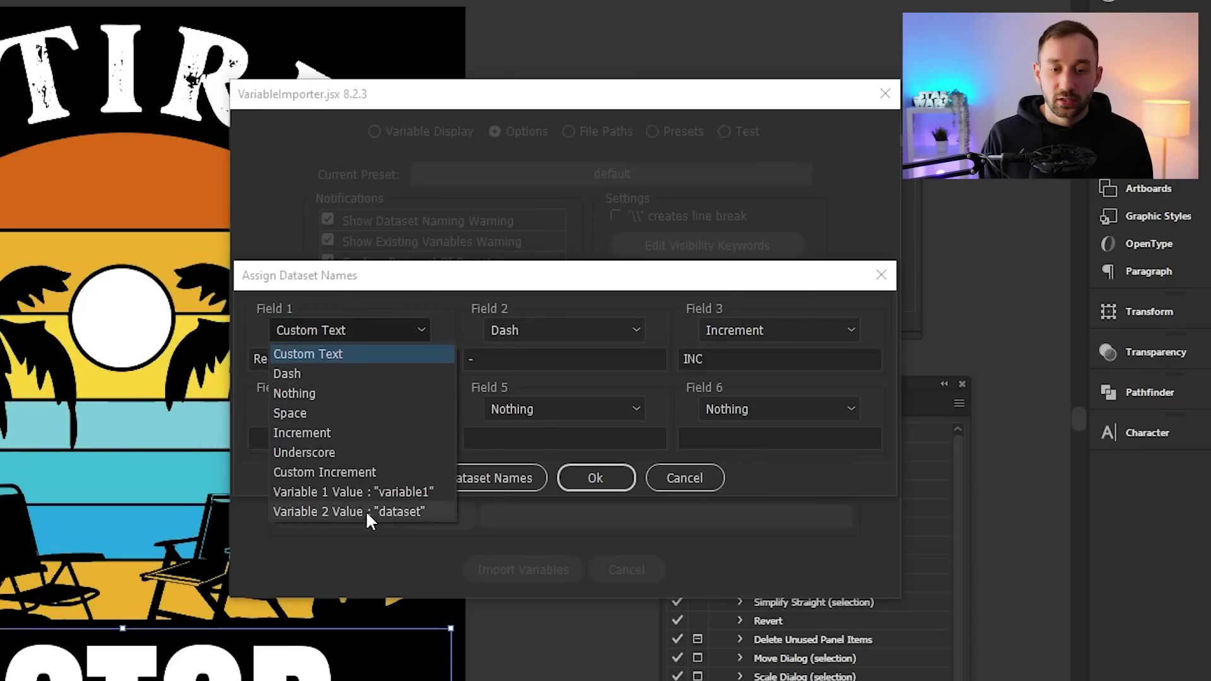
{"action": "left_click", "coordinate": [403, 512]}
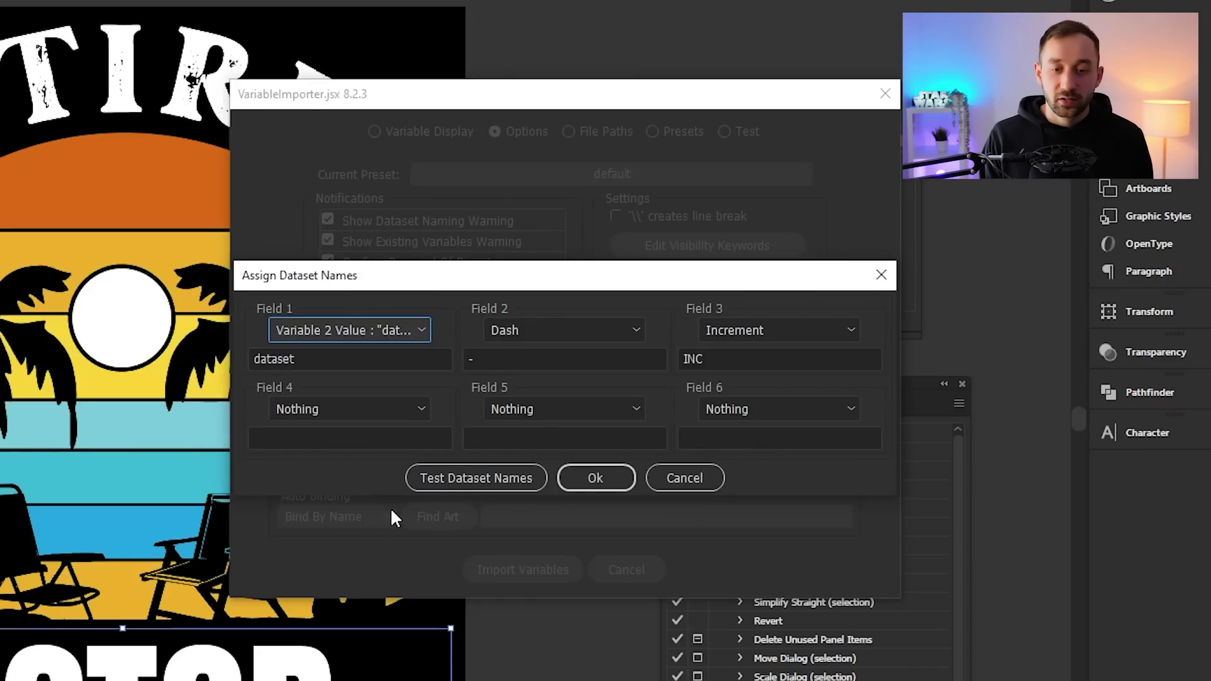
{"action": "left_click", "coordinate": [525, 332]}
{"action": "left_click", "coordinate": [535, 392]}
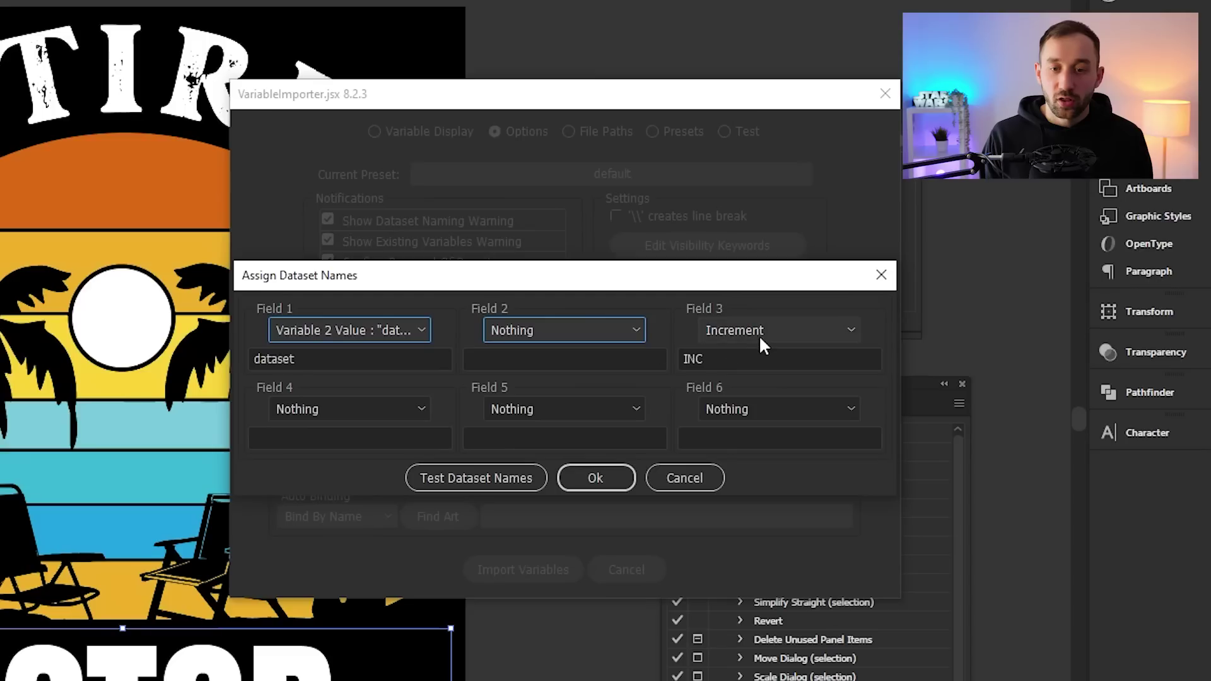
{"action": "left_click", "coordinate": [755, 332]}
{"action": "left_click", "coordinate": [755, 392]}
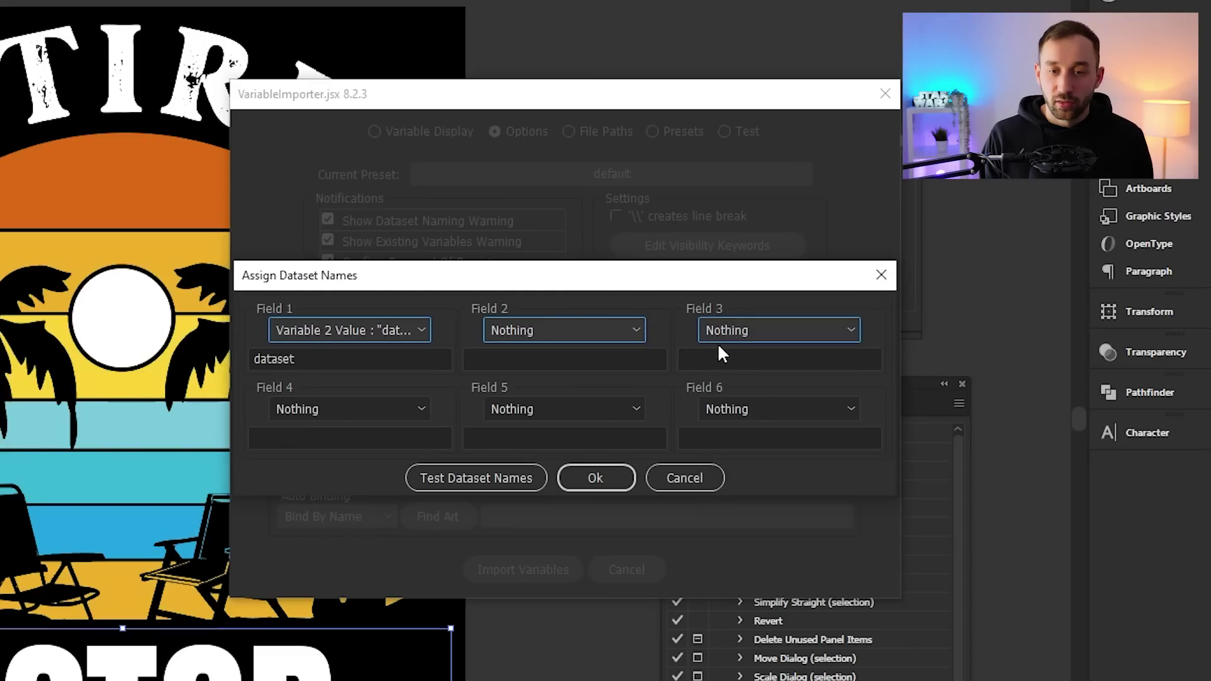
- Test the resulting dataset names and accept the naming settings
{"action": "left_click", "coordinate": [486, 483]}
{"action": "left_click_drag", "start_coordinate": [702, 183], "coordinate": [703, 288]}
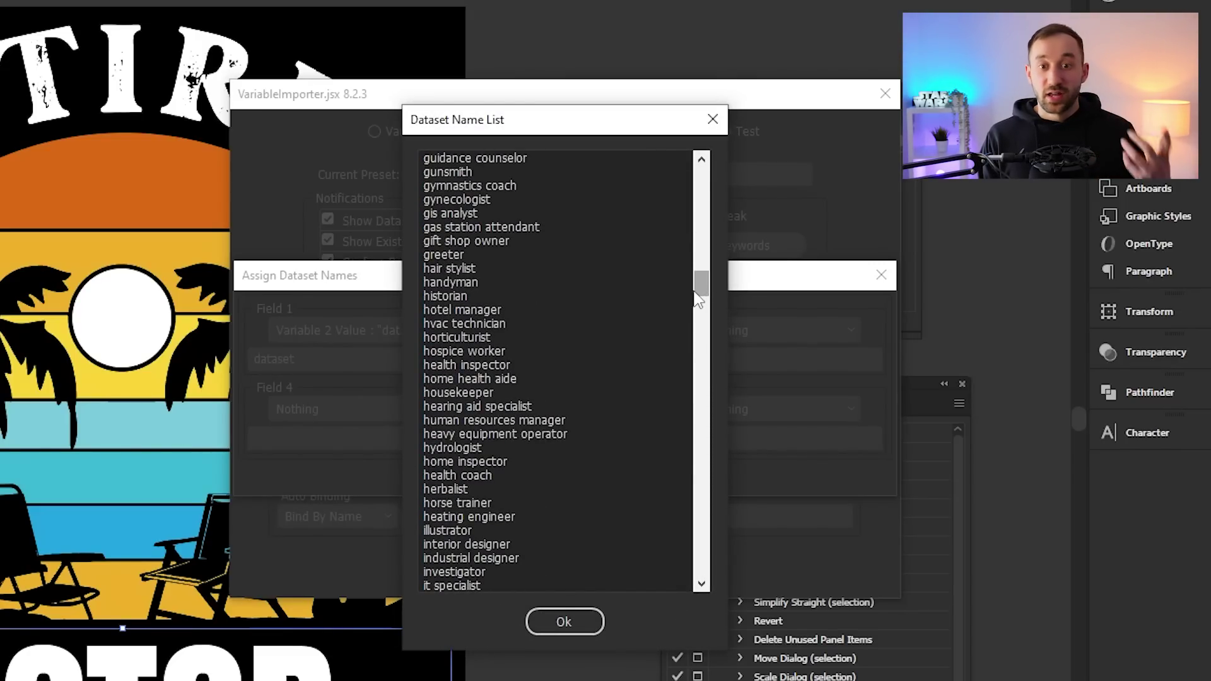
{"action": "left_click", "coordinate": [556, 623]}
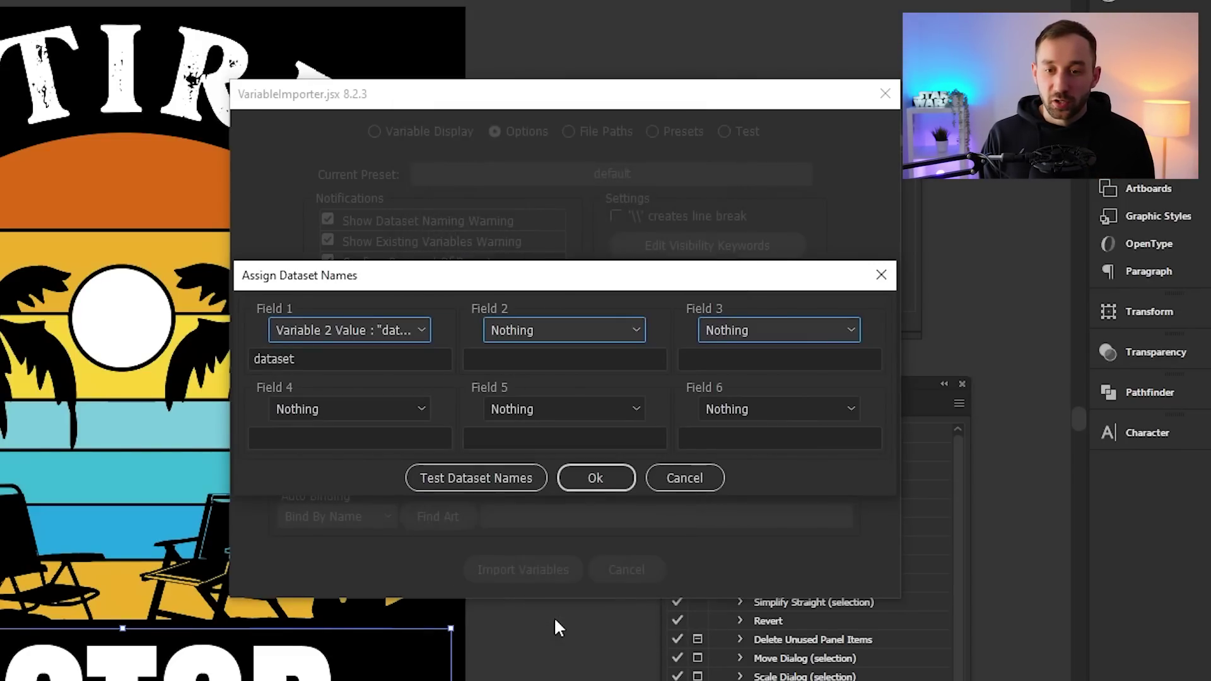
{"action": "left_click", "coordinate": [609, 480]}
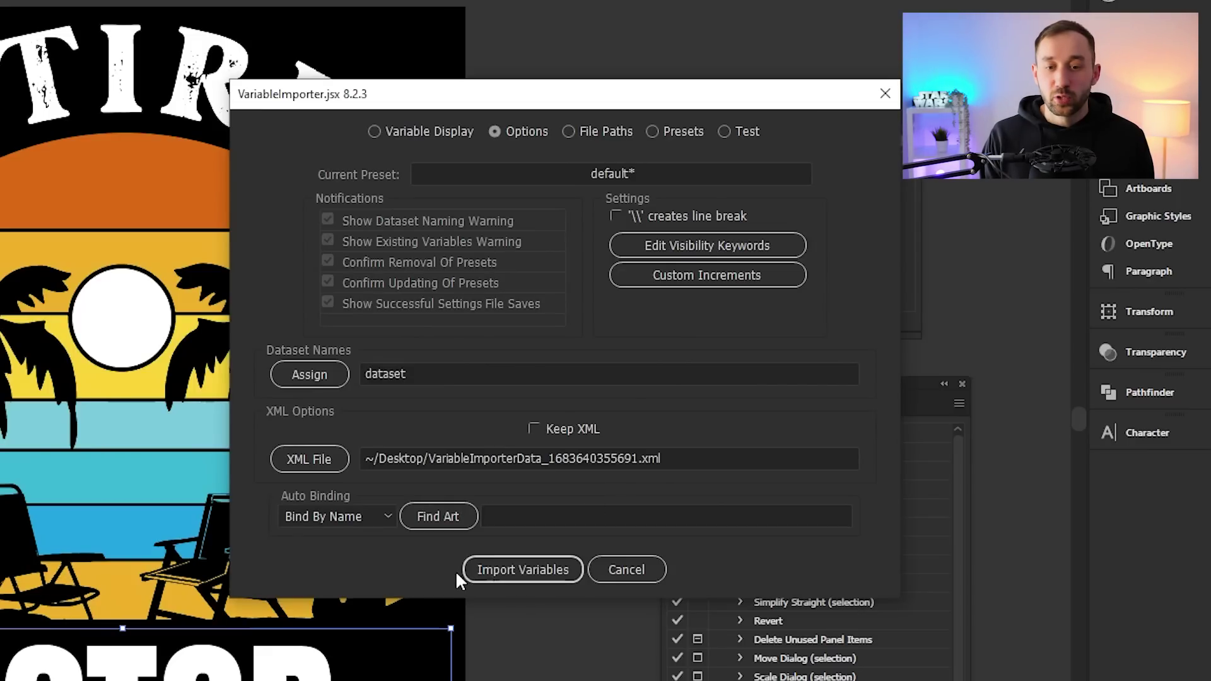
- Import the job-title records as variables and dismiss the import summary messages
{"action": "left_click", "coordinate": [528, 575]}
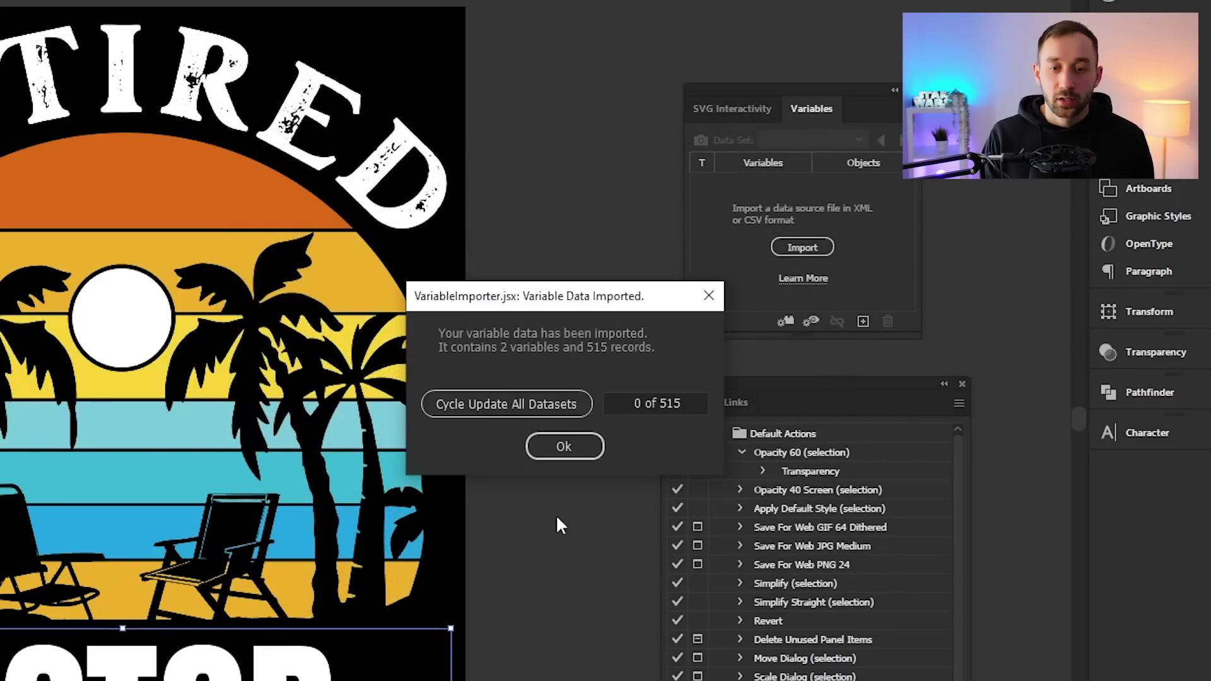
{"action": "left_click", "coordinate": [569, 455]}
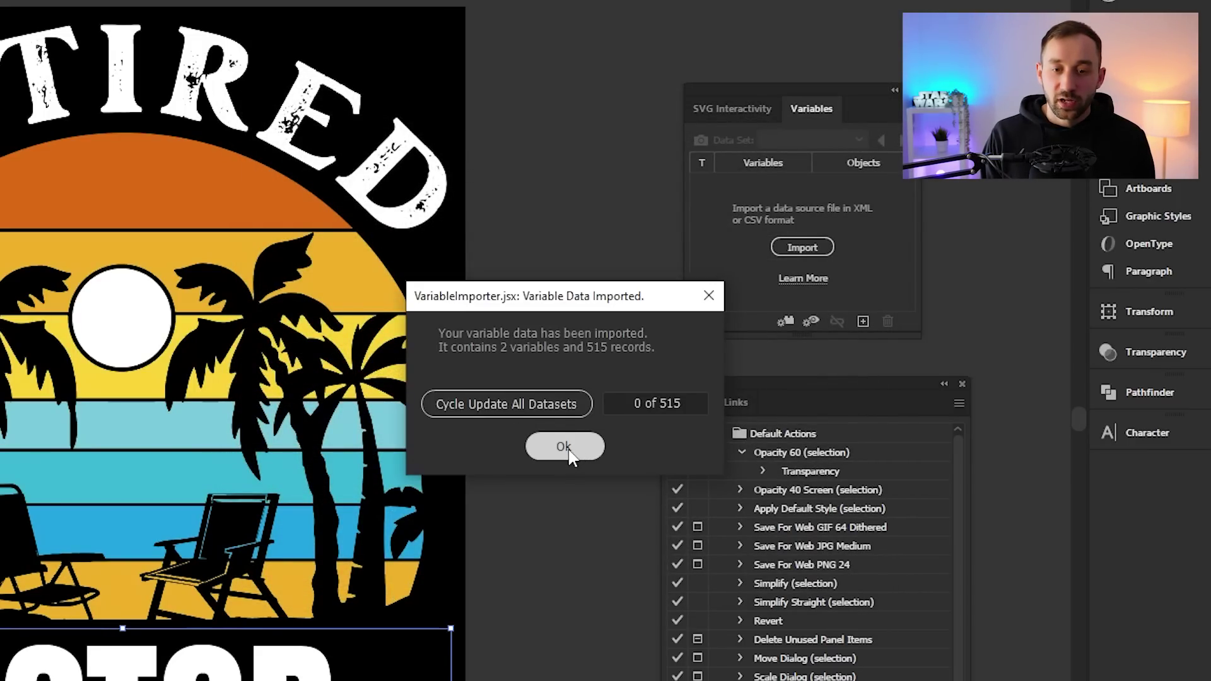
{"action": "left_click", "coordinate": [558, 464]}
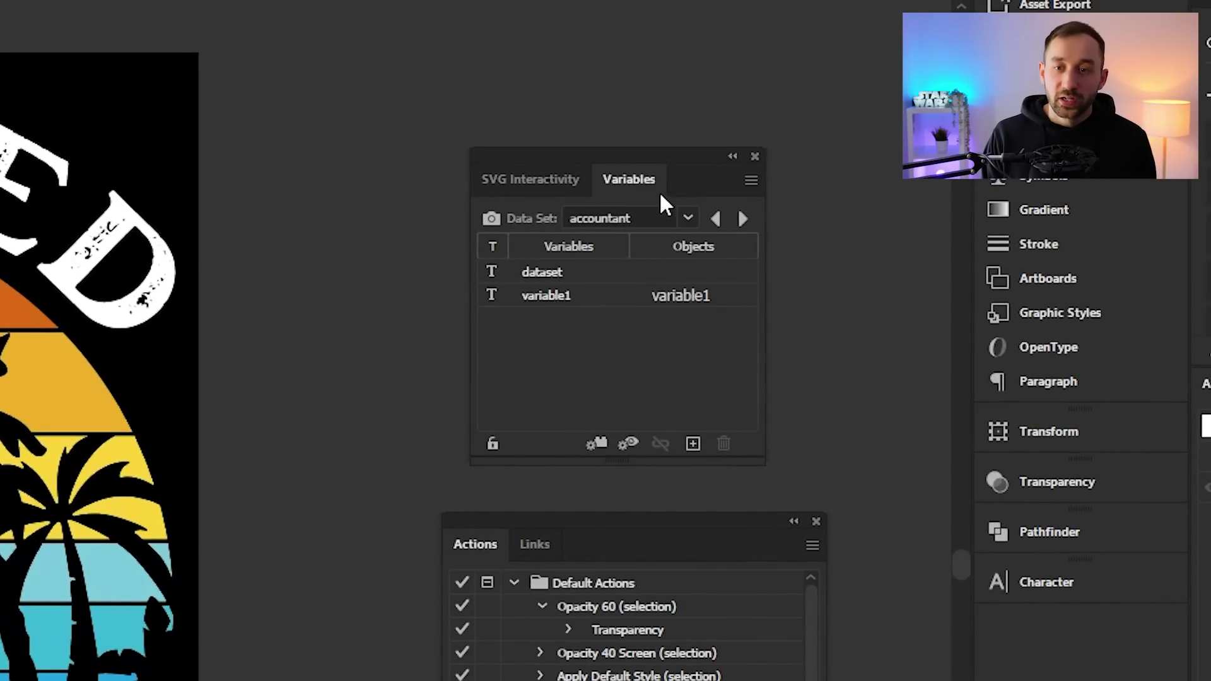
- Preview the actor data set, then step forward through data sets to attorney
{"action": "left_click", "coordinate": [687, 217]}
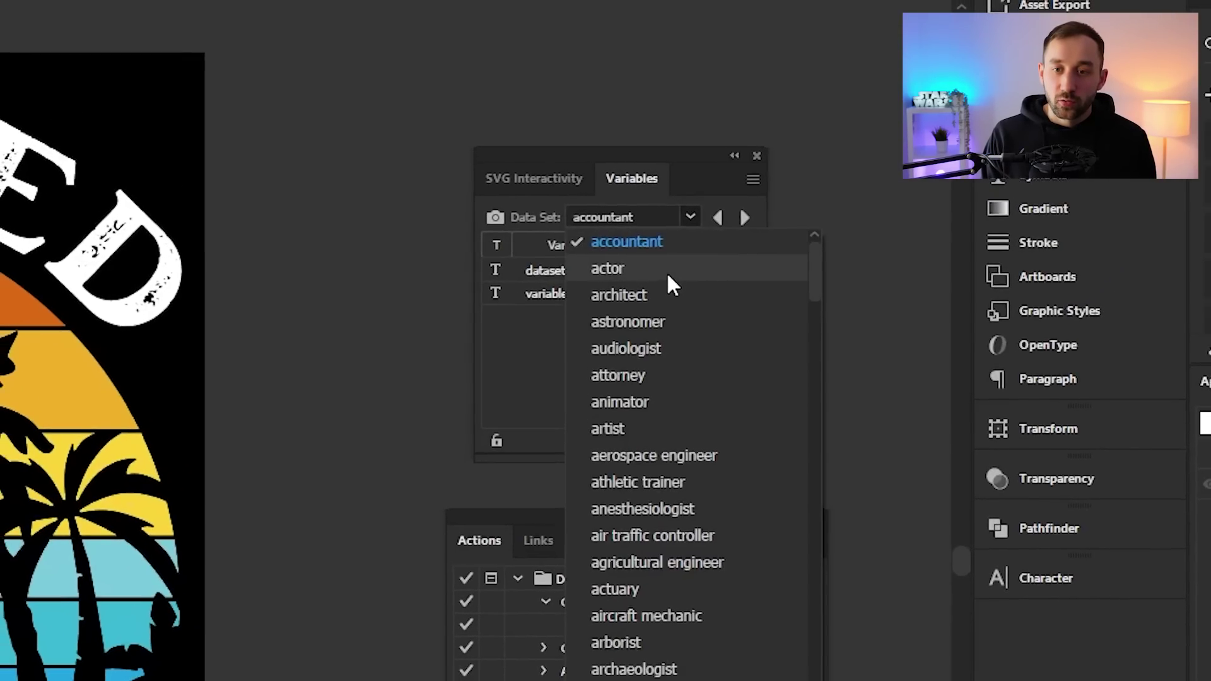
{"action": "left_click", "coordinate": [666, 271]}
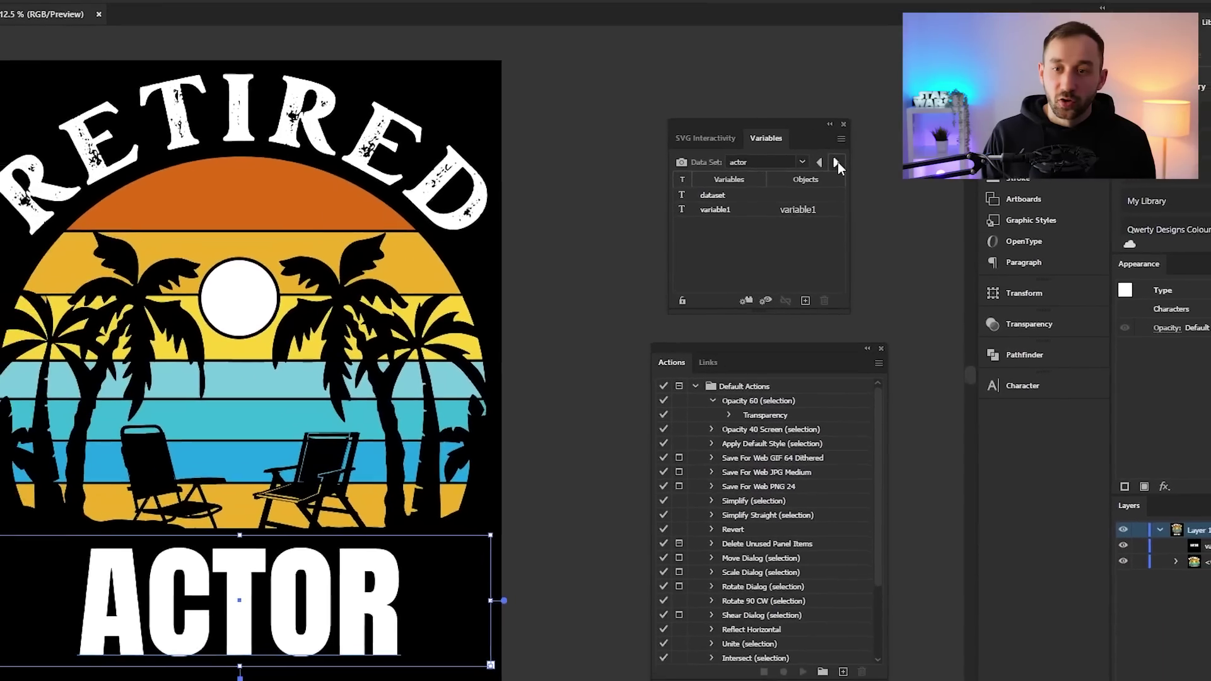
{"action": "left_click", "coordinate": [745, 217]}
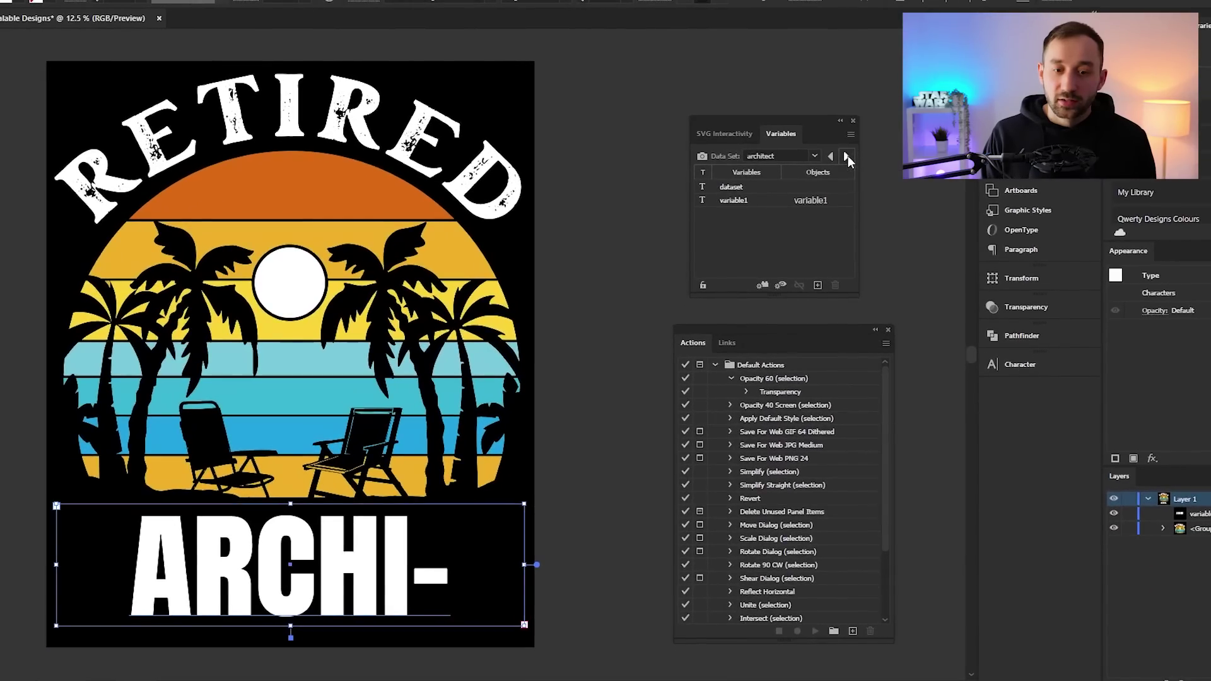
{"action": "left_click", "coordinate": [847, 156]}
{"action": "left_click", "coordinate": [847, 156]}
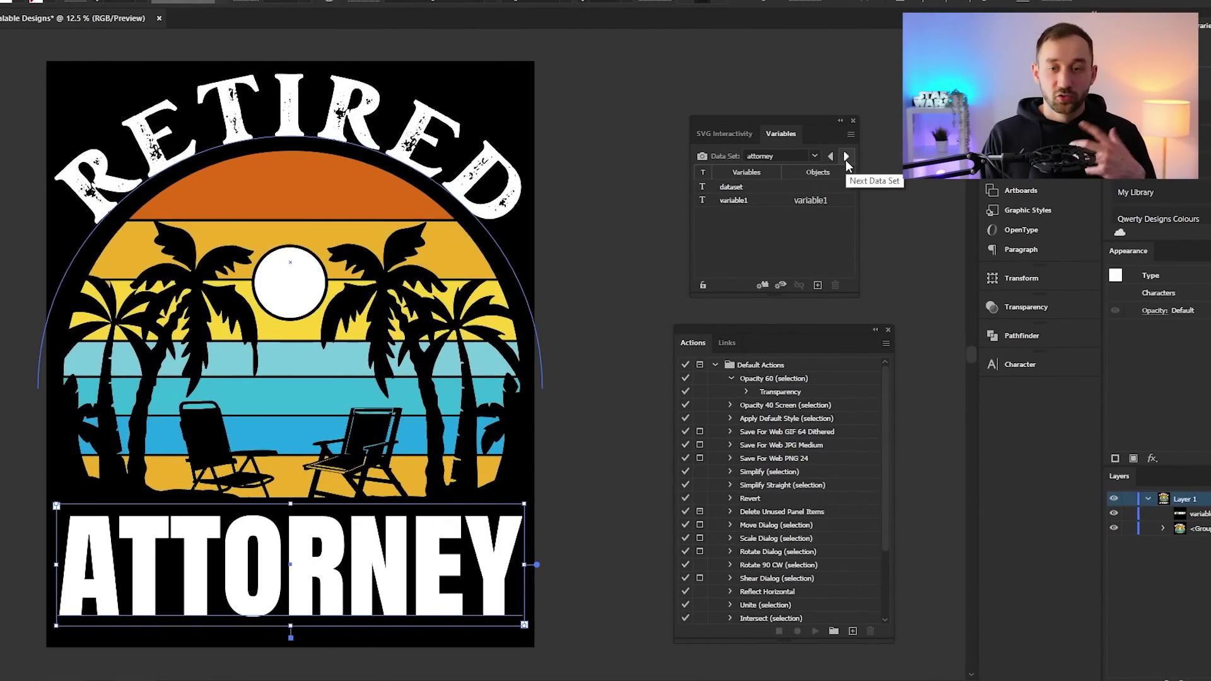
- Switch the title to the banker data set, then dentist, and deselect
{"action": "left_click", "coordinate": [814, 156]}
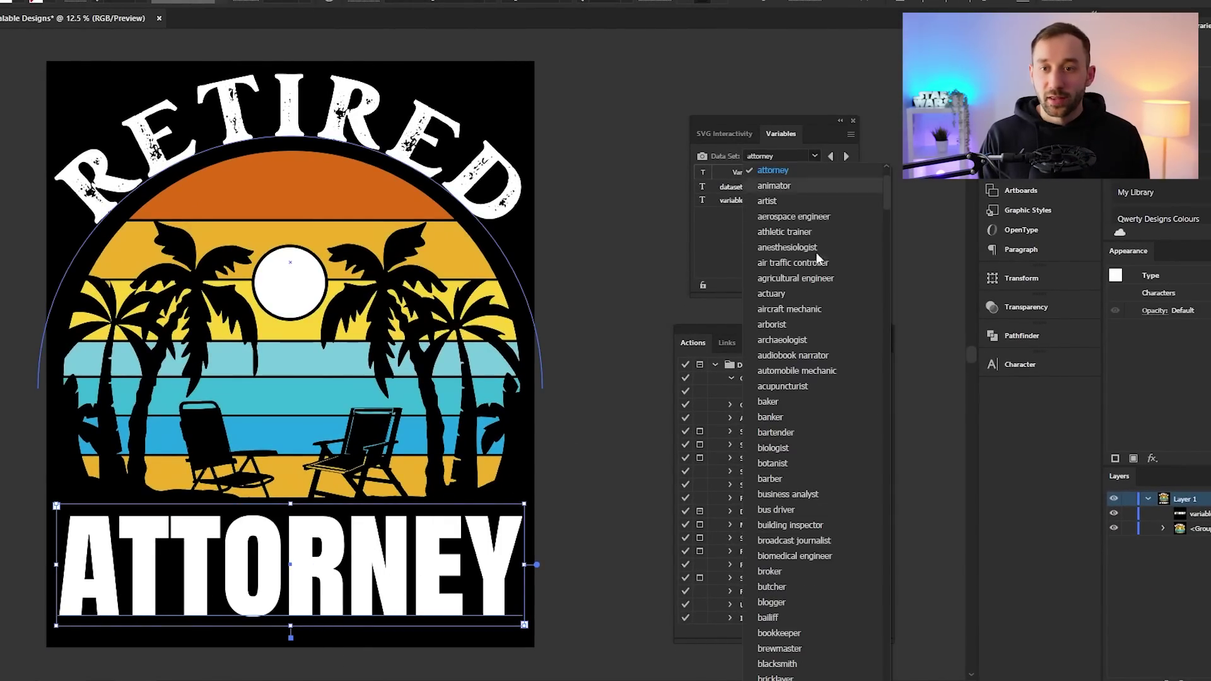
{"action": "left_click", "coordinate": [788, 418]}
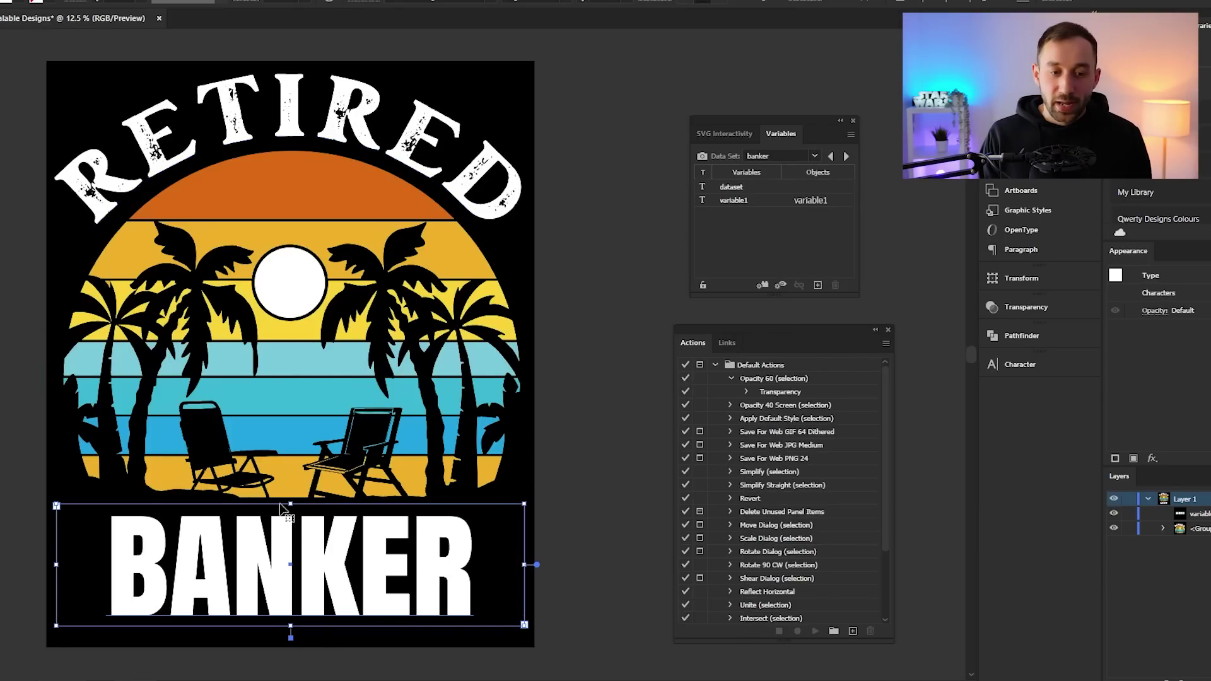
{"action": "left_click", "coordinate": [814, 155]}
{"action": "scroll", "coordinate": [750, 486], "scroll_direction": "down", "scroll_amount": 3}
{"action": "left_click", "coordinate": [766, 566]}
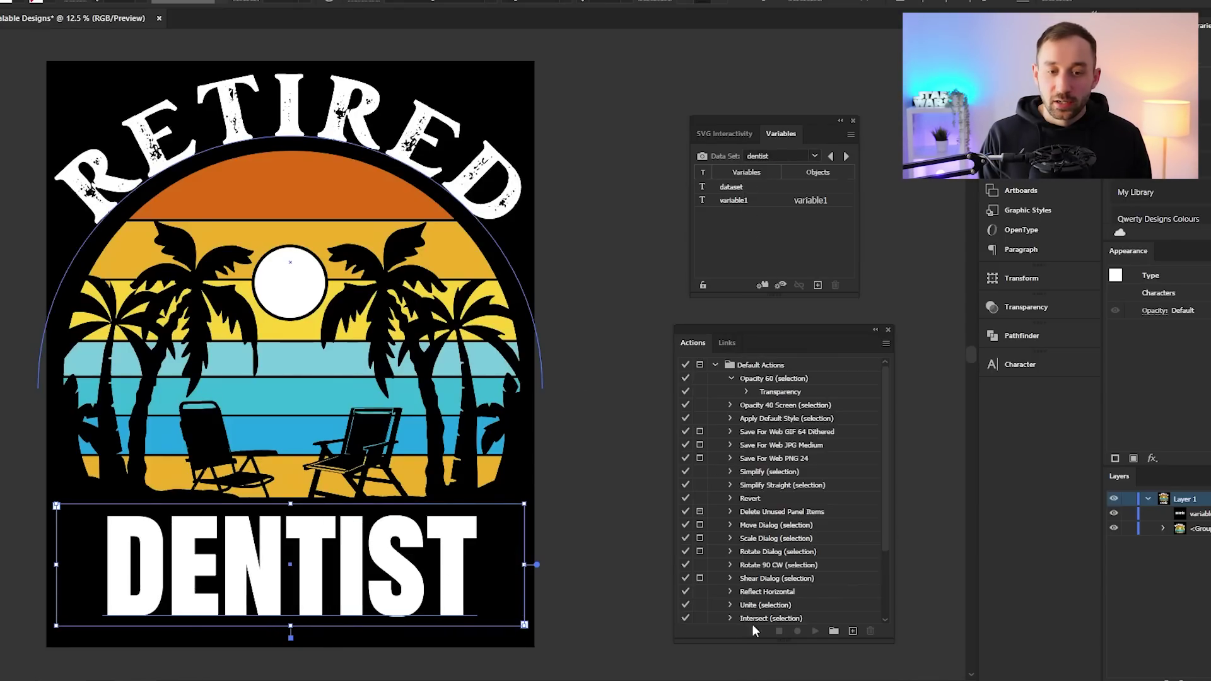
{"action": "left_click", "coordinate": [621, 393]}
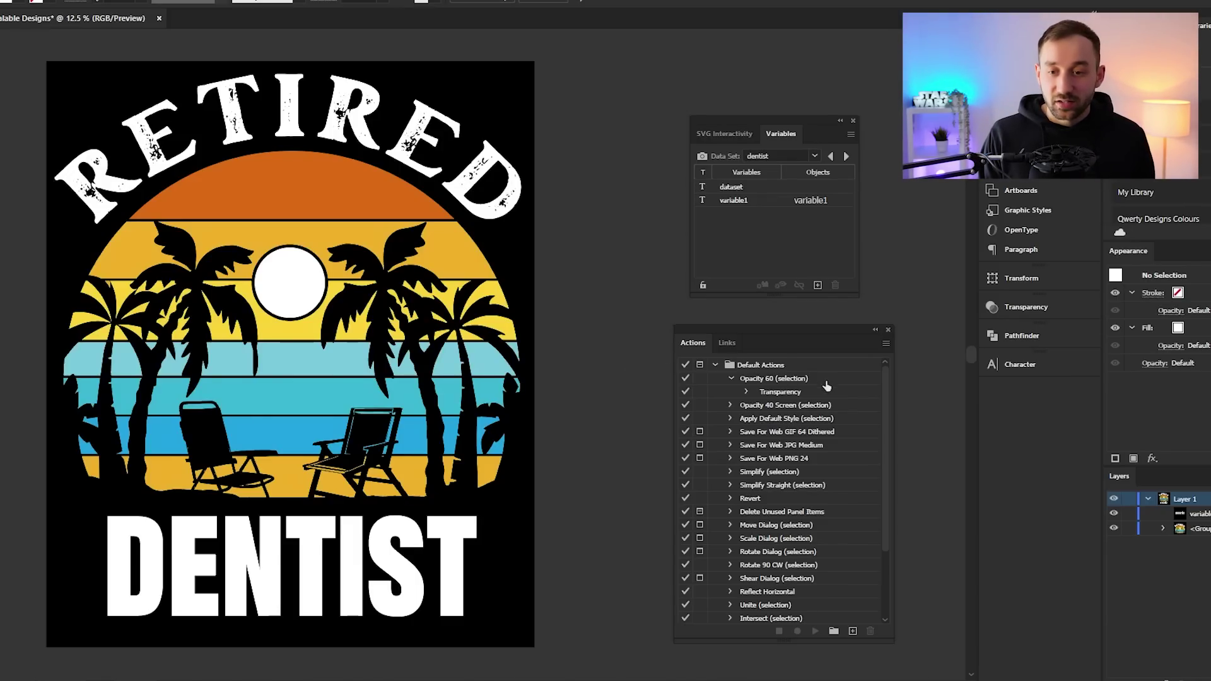
- Create a new action named EXPORT AS PNG in the Actions panel
{"action": "scroll", "coordinate": [884, 407], "scroll_direction": "down", "scroll_amount": 2}
{"action": "scroll", "coordinate": [884, 415], "scroll_direction": "down", "scroll_amount": 1}
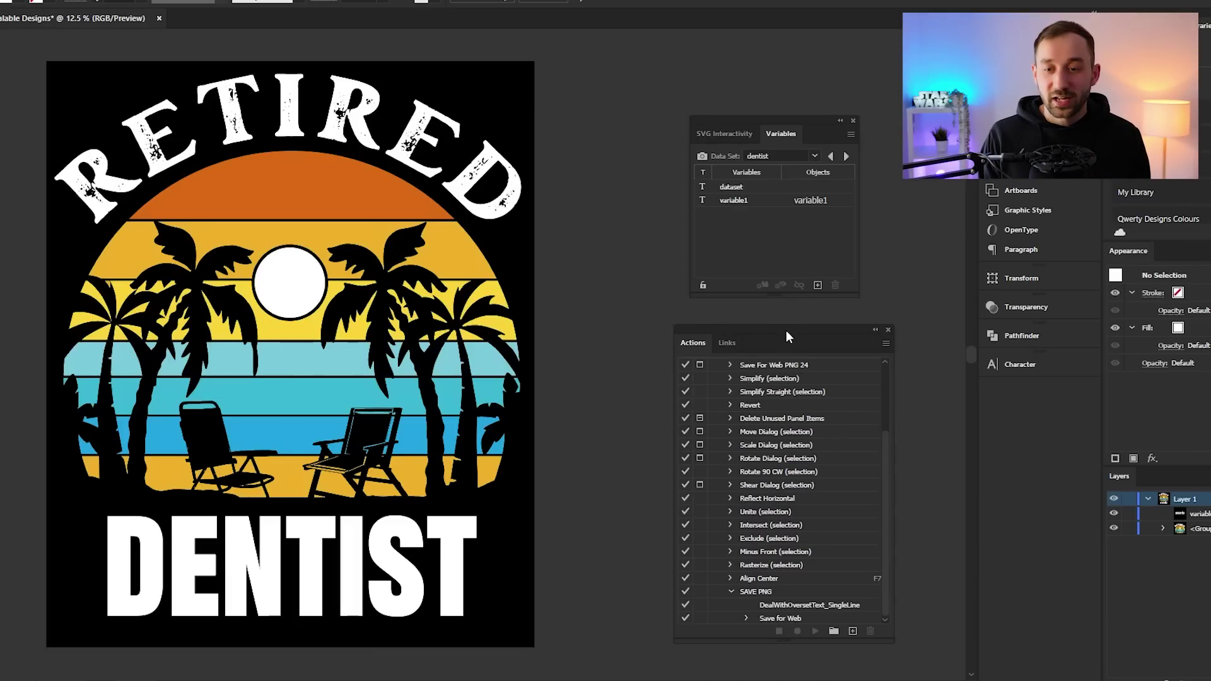
{"action": "left_click_drag", "start_coordinate": [785, 331], "coordinate": [781, 316]}
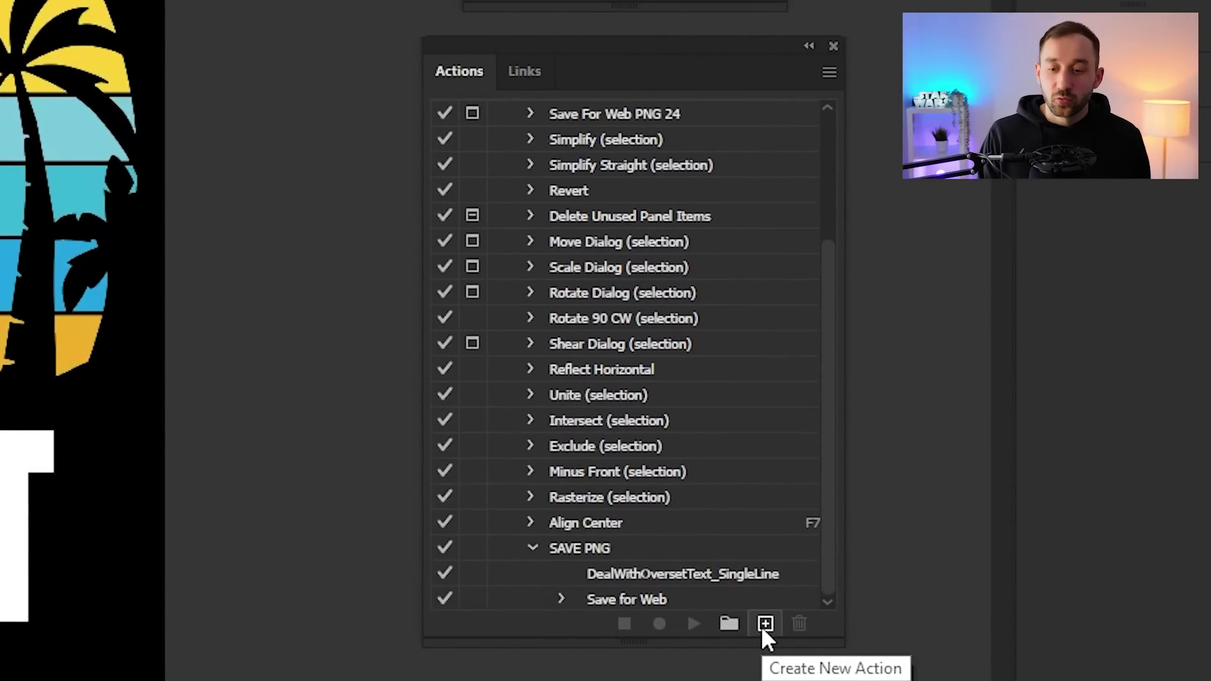
{"action": "left_click", "coordinate": [764, 625]}
{"action": "left_click", "coordinate": [633, 156]}
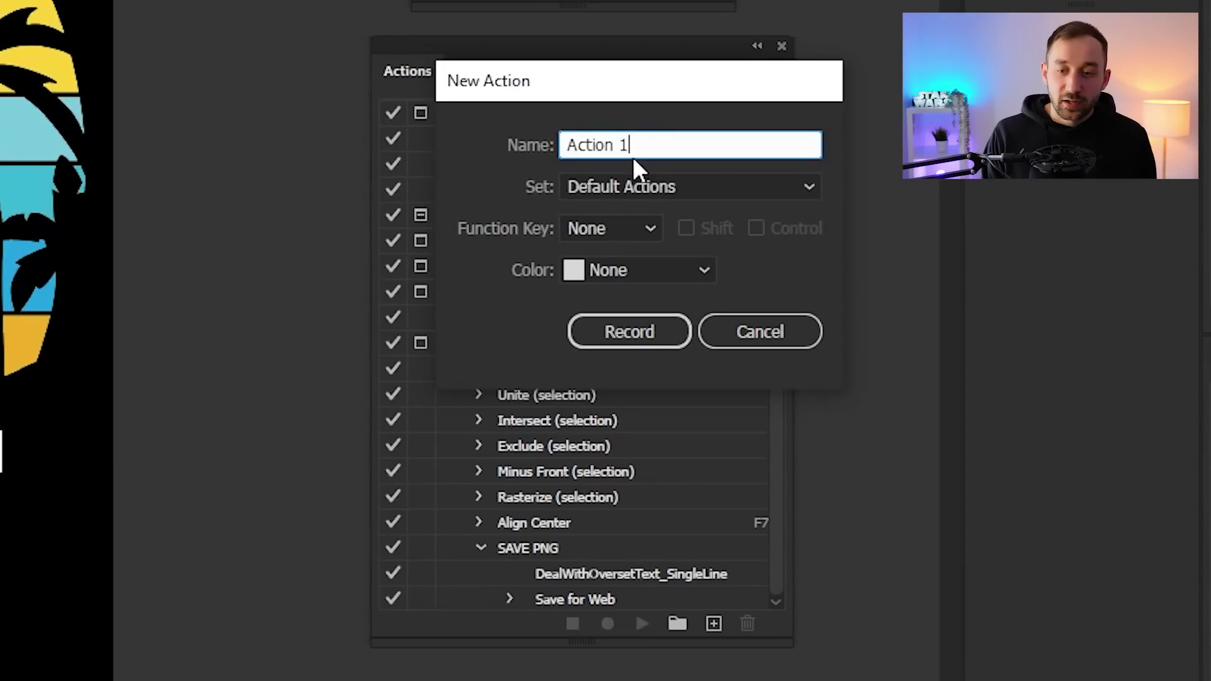
{"action": "double_click", "coordinate": [633, 156]}
{"action": "type", "text": "EXPORT AS PNG"}
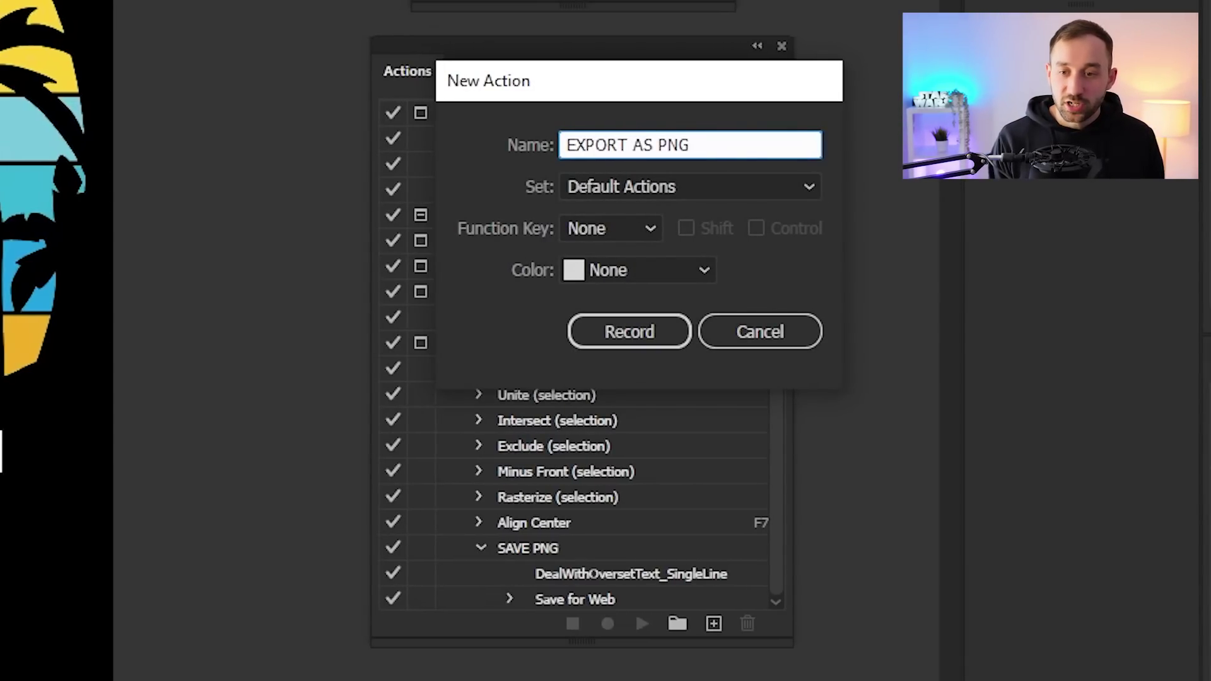
- Record a Save for Web (Legacy) export of the design as transparent PNG-24
{"action": "left_click", "coordinate": [612, 333]}
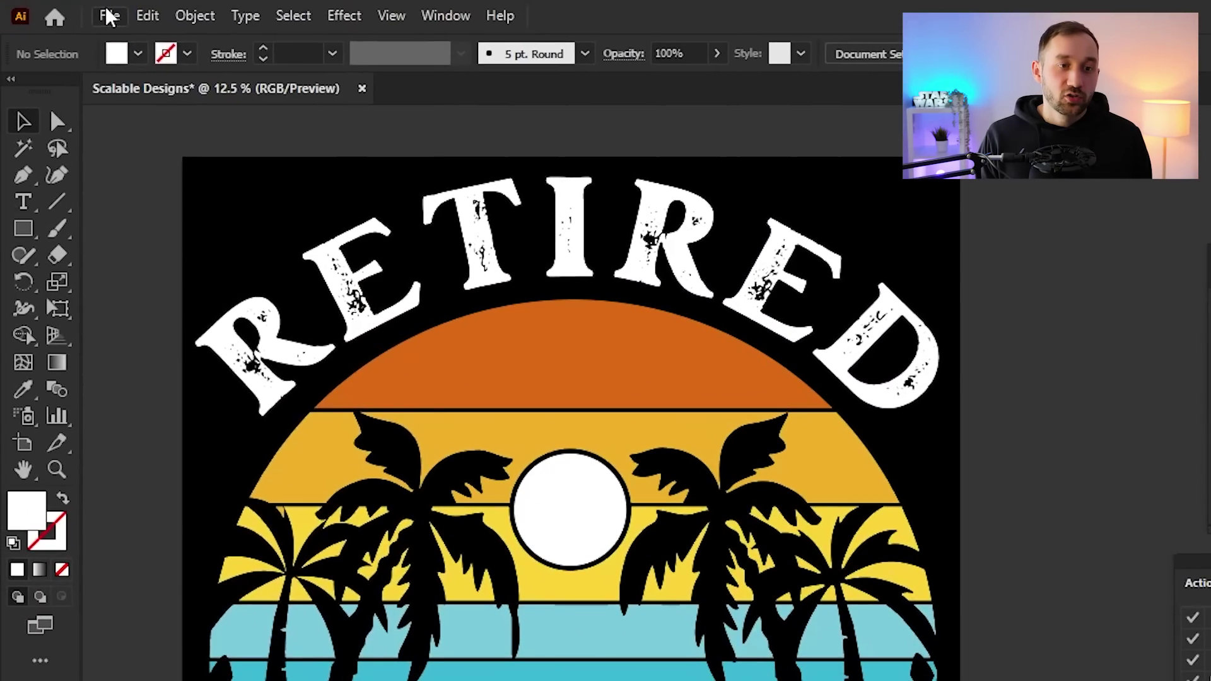
{"action": "left_click", "coordinate": [111, 14]}
{"action": "mouse_move", "coordinate": [202, 498]}
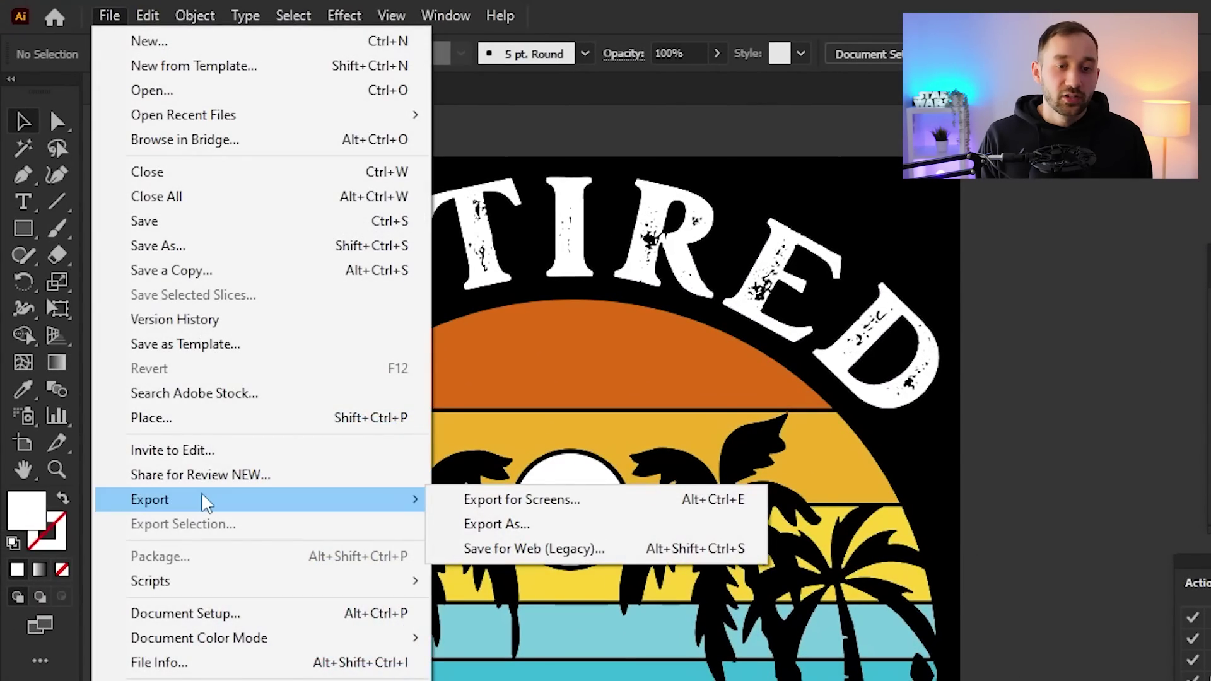
{"action": "left_click", "coordinate": [533, 547]}
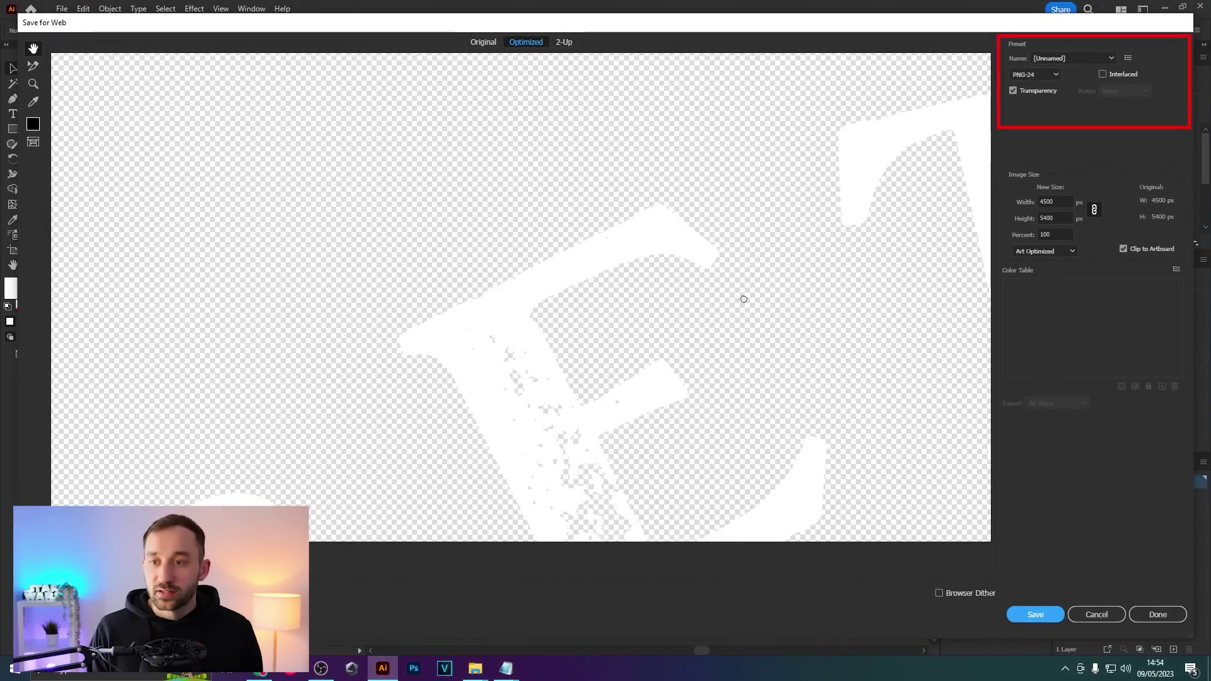
{"action": "left_click_drag", "start_coordinate": [743, 297], "coordinate": [622, 169]}
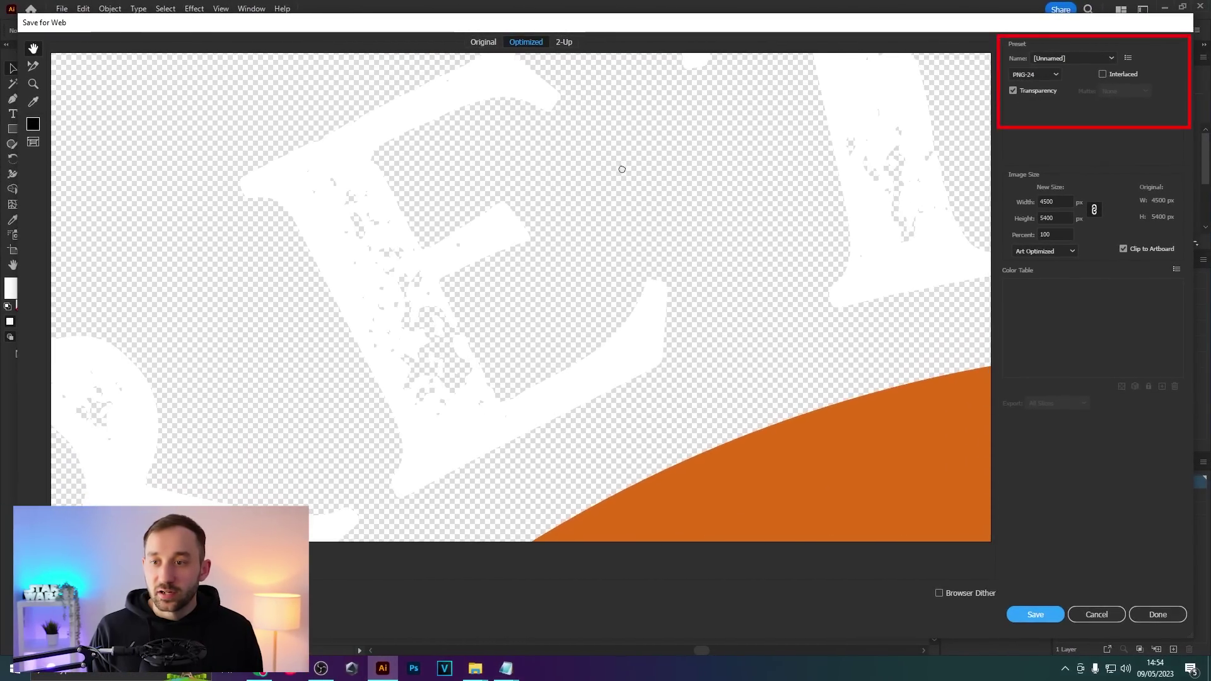
{"action": "left_click", "coordinate": [1032, 615]}
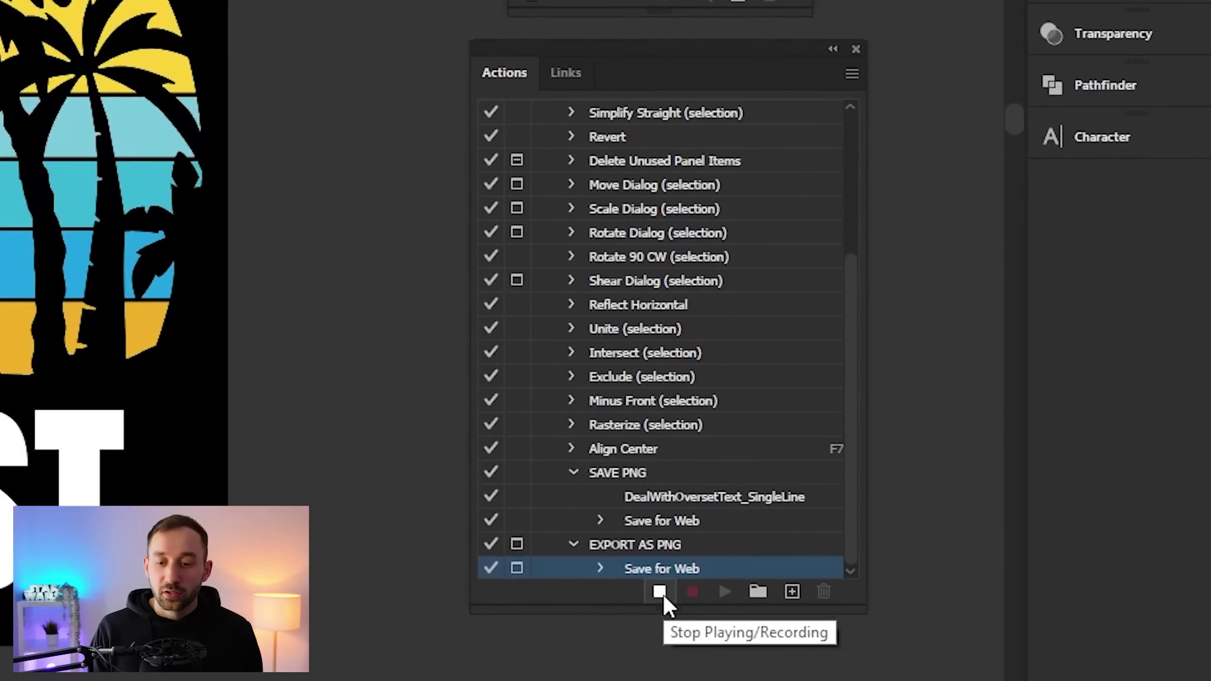
- Stop recording and find the DealWithOversetText_SingleLine command via Insert Menu Item
{"action": "left_click", "coordinate": [662, 594]}
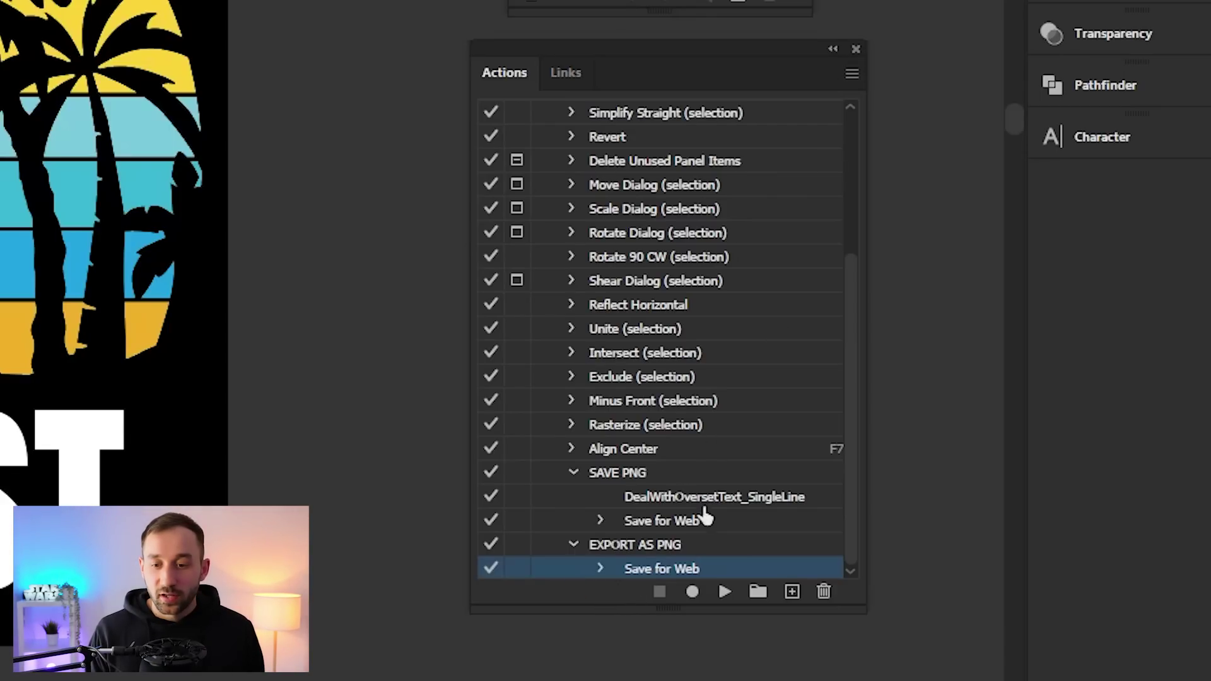
{"action": "left_click", "coordinate": [851, 74]}
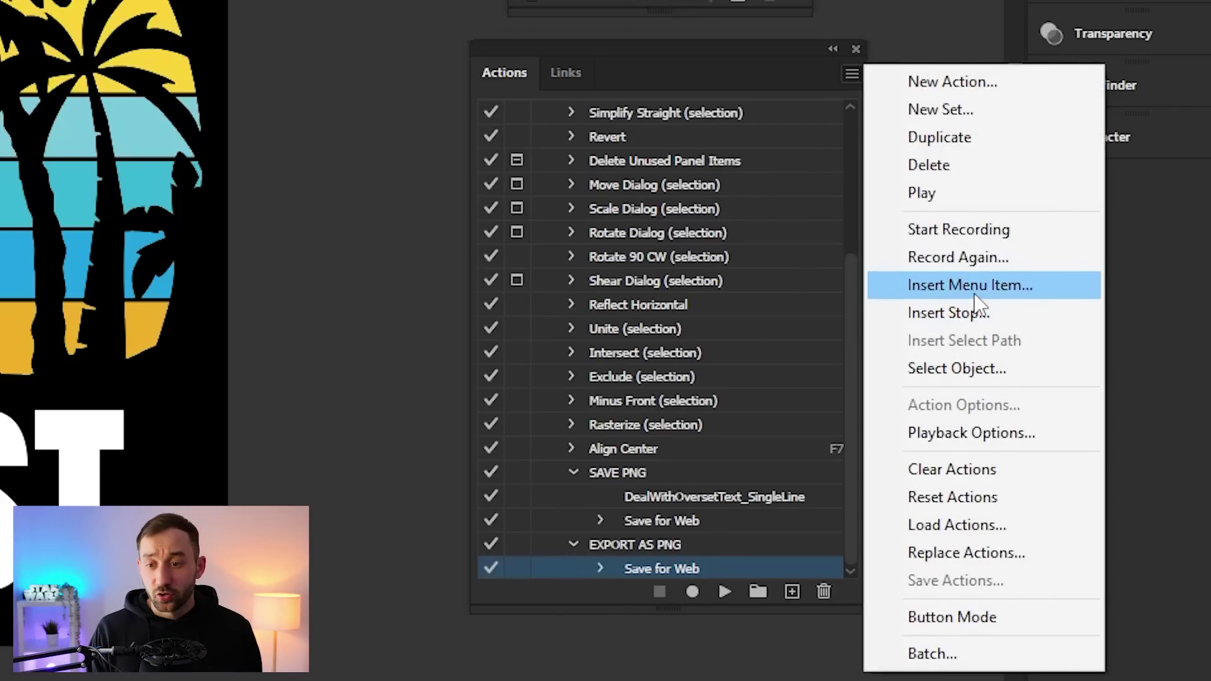
{"action": "left_click", "coordinate": [974, 290]}
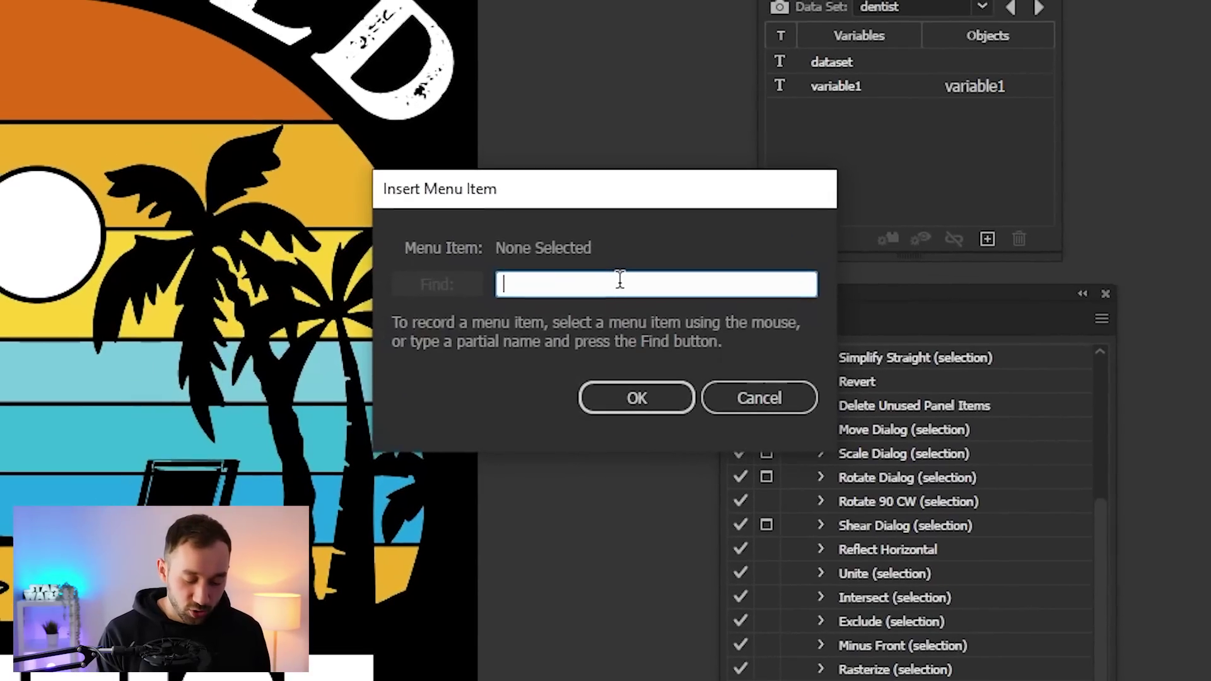
{"action": "type", "text": "deal"}
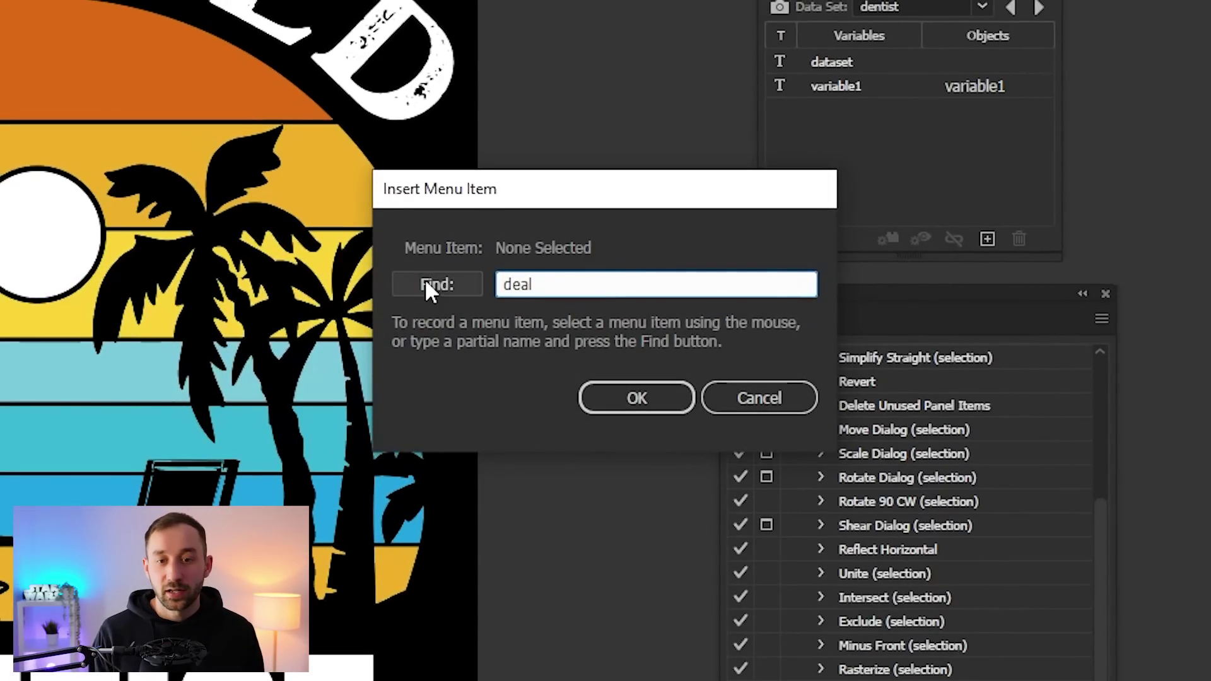
{"action": "left_click", "coordinate": [434, 282]}
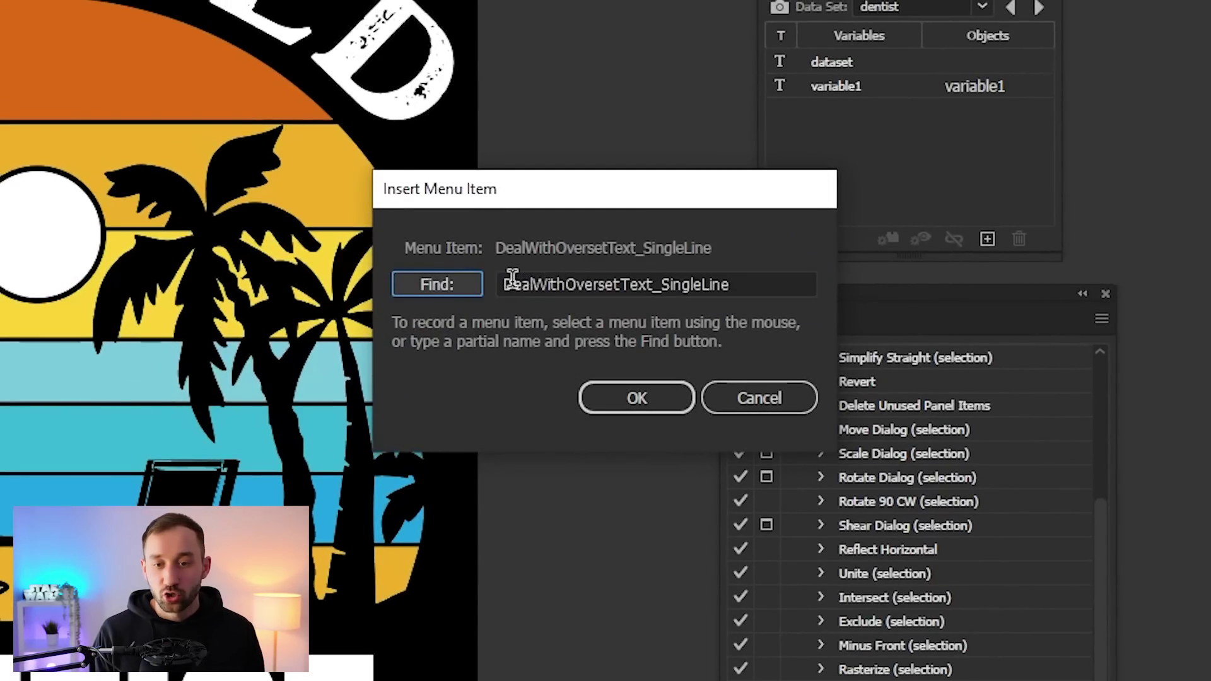
- Add the DealWithOversetText_SingleLine step and move it above Save for Web
{"action": "left_click_drag", "start_coordinate": [512, 284], "coordinate": [715, 289]}
{"action": "left_click", "coordinate": [533, 283]}
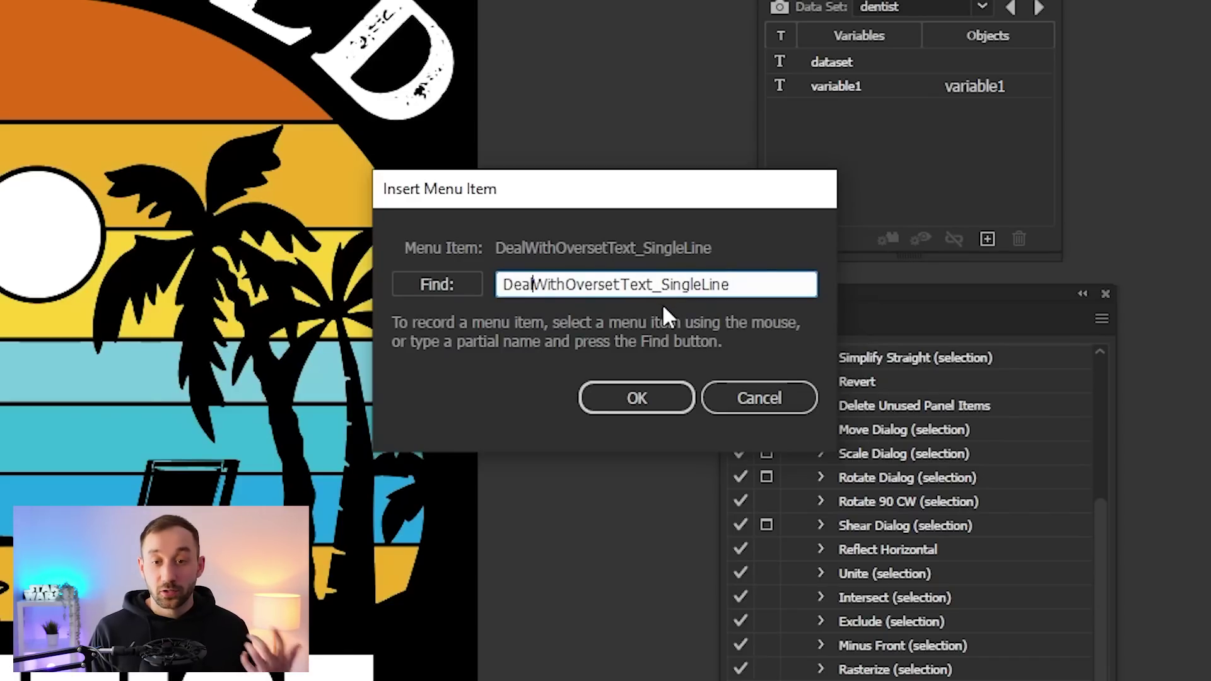
{"action": "left_click", "coordinate": [650, 405]}
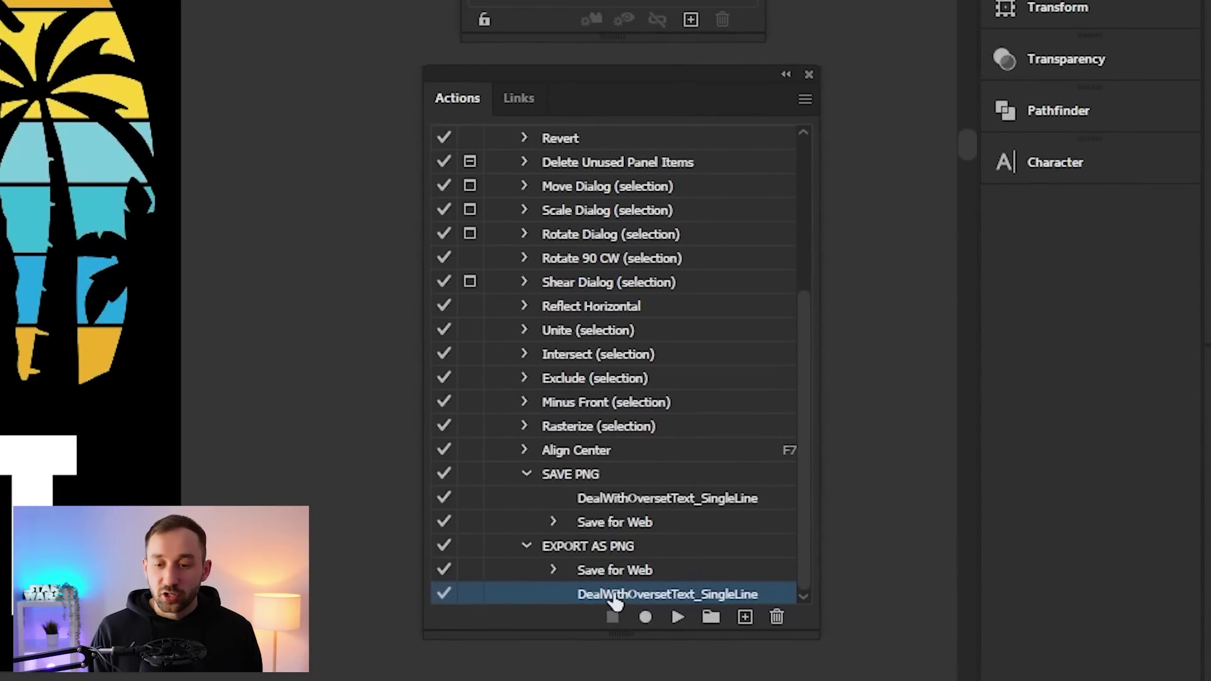
{"action": "left_click_drag", "start_coordinate": [600, 596], "coordinate": [649, 577]}
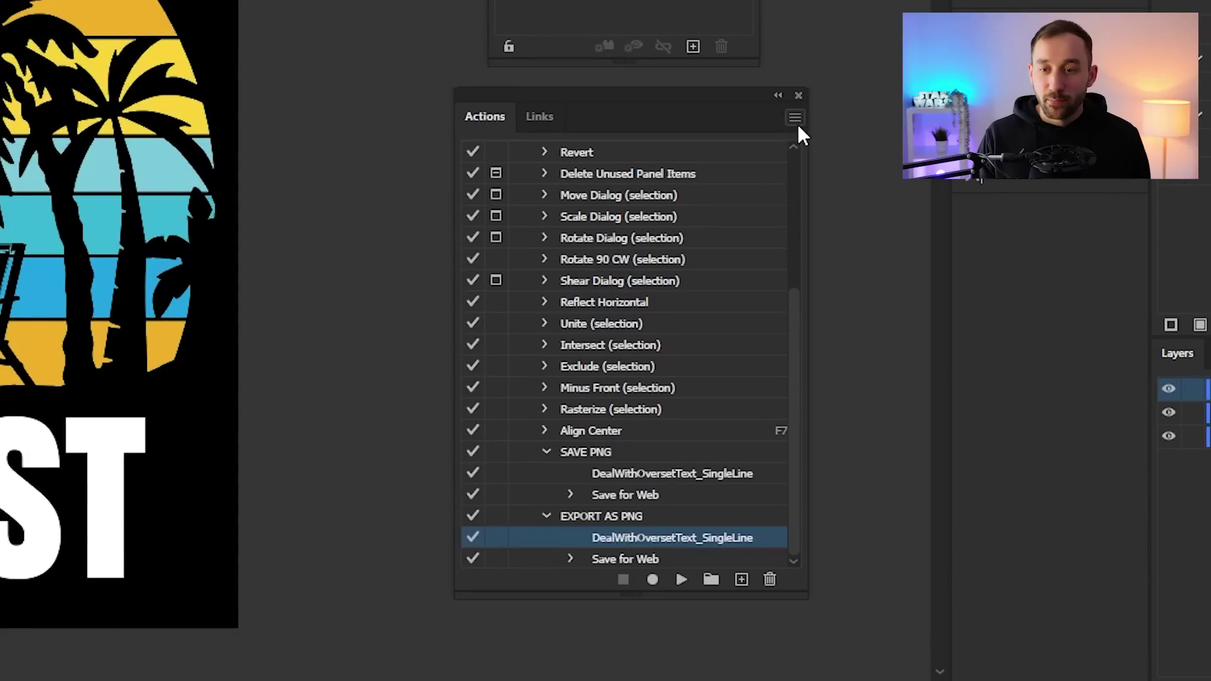
- Configure a Batch run of EXPORT AS PNG over Data Sets, naming files by Data Set Name
{"action": "left_click", "coordinate": [796, 121]}
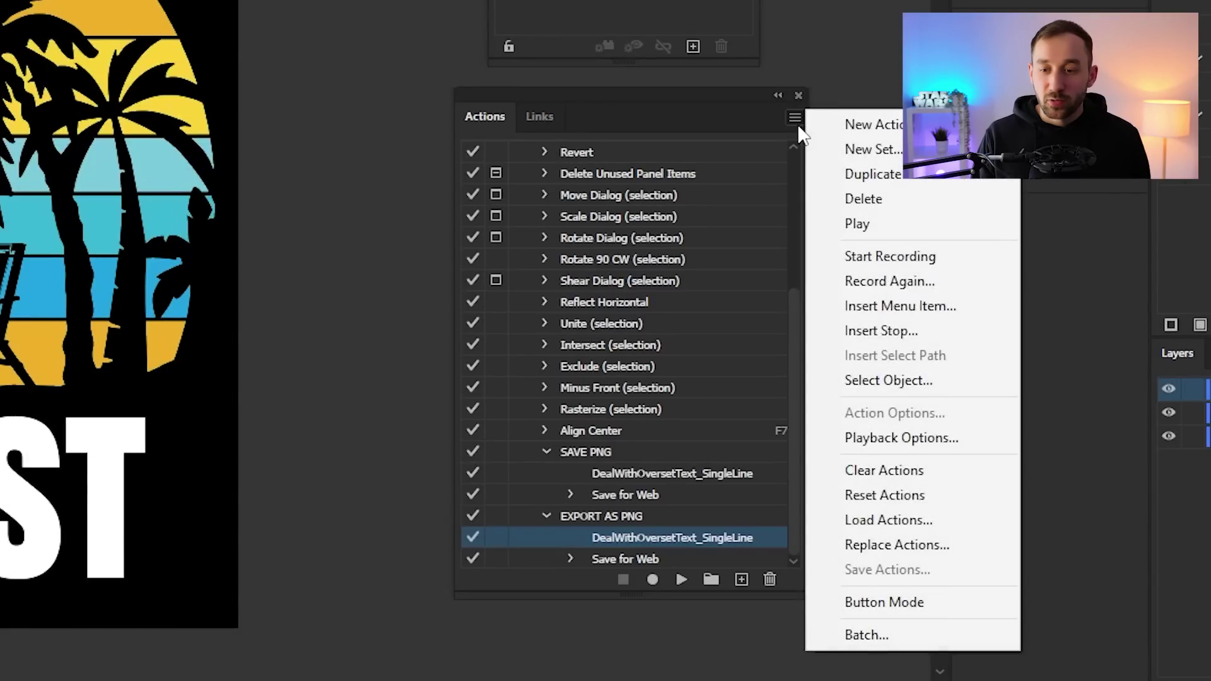
{"action": "left_click", "coordinate": [842, 635]}
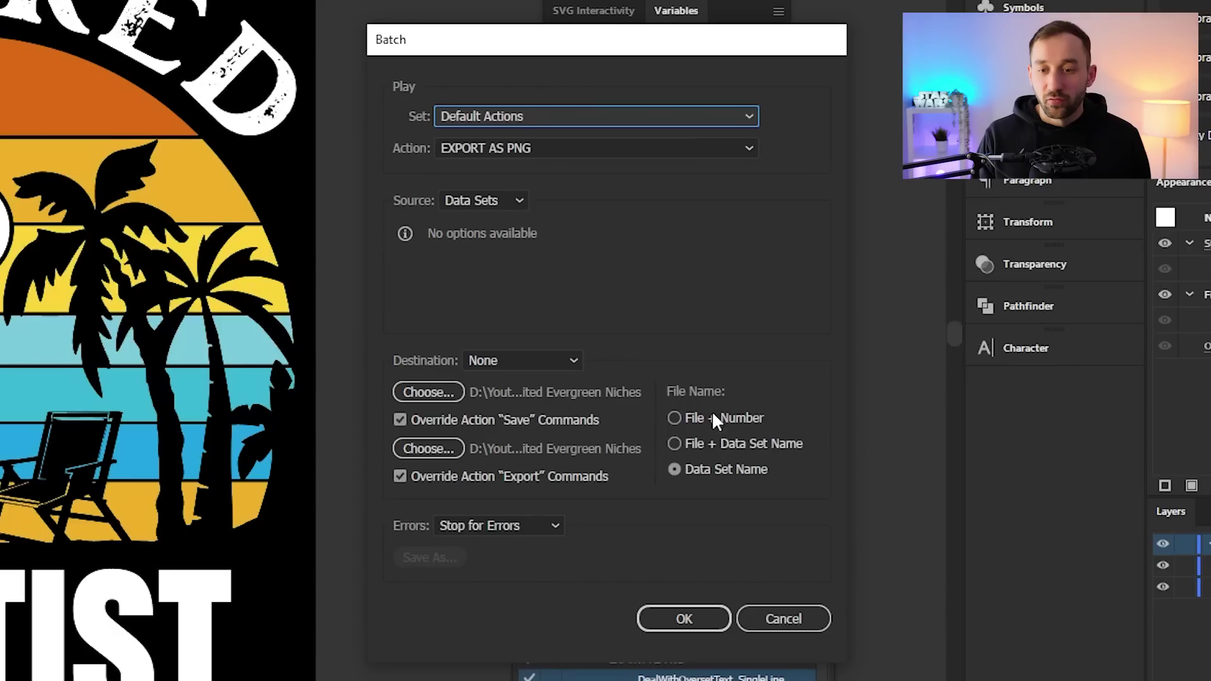
{"action": "left_click", "coordinate": [702, 478]}
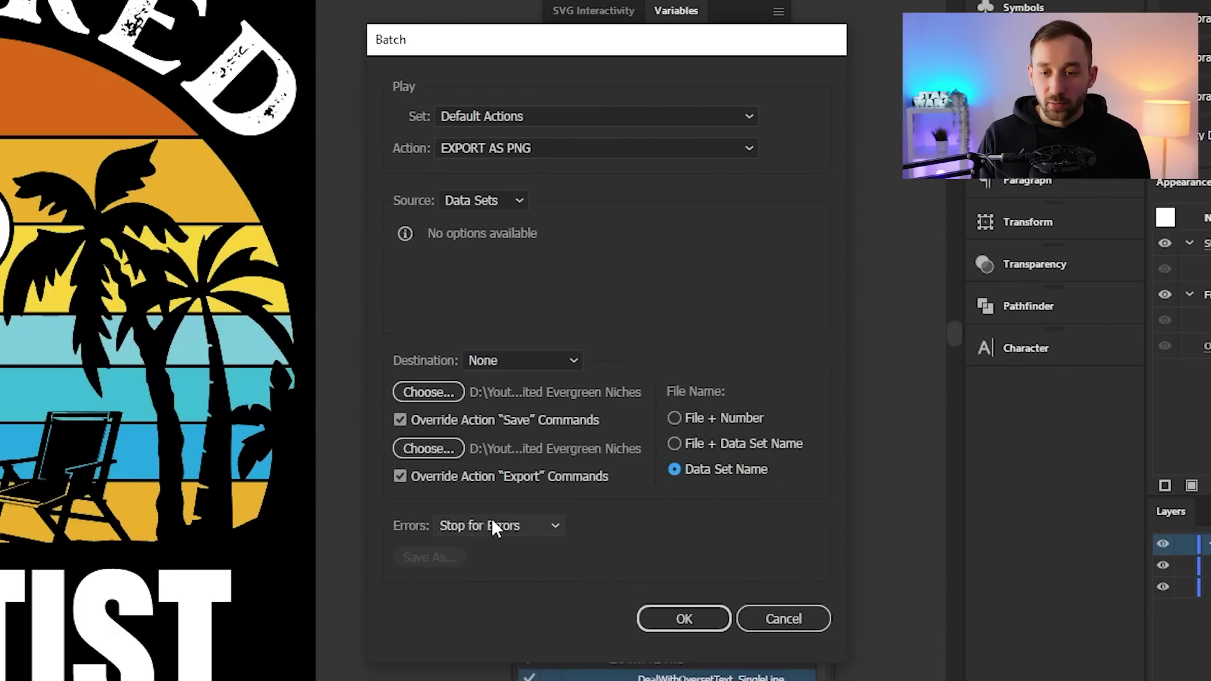
- Run the batch to export one PNG per job-title data set
{"action": "left_click", "coordinate": [681, 613]}
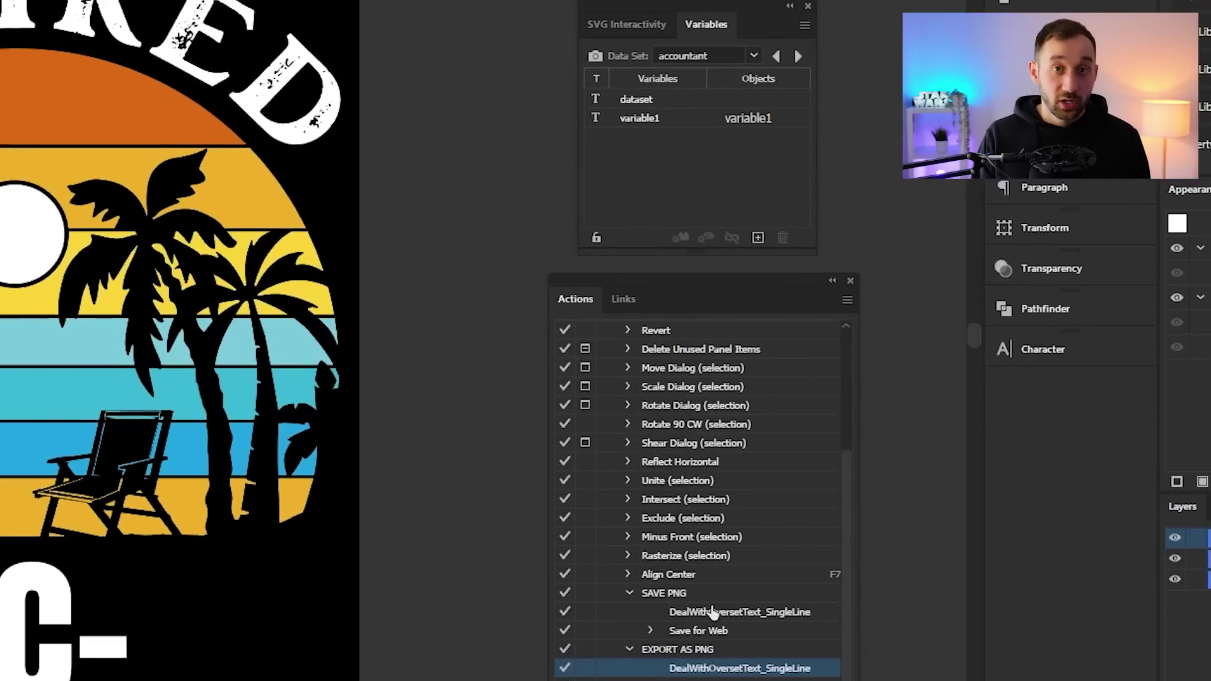